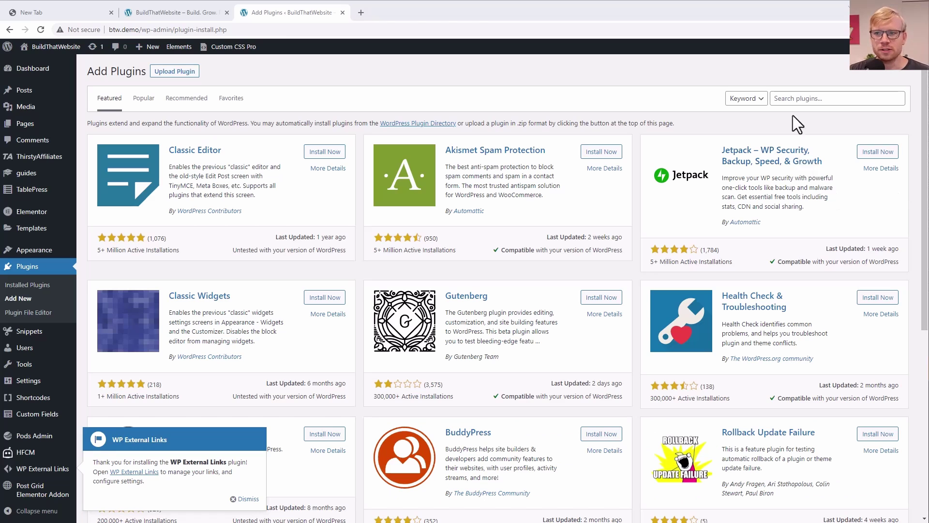
Step: Install the Lazy Blocks plugin from a 'lazyblocks' search and start a new Lazy Blocks block
click(794, 99)
text(lazyblocks)
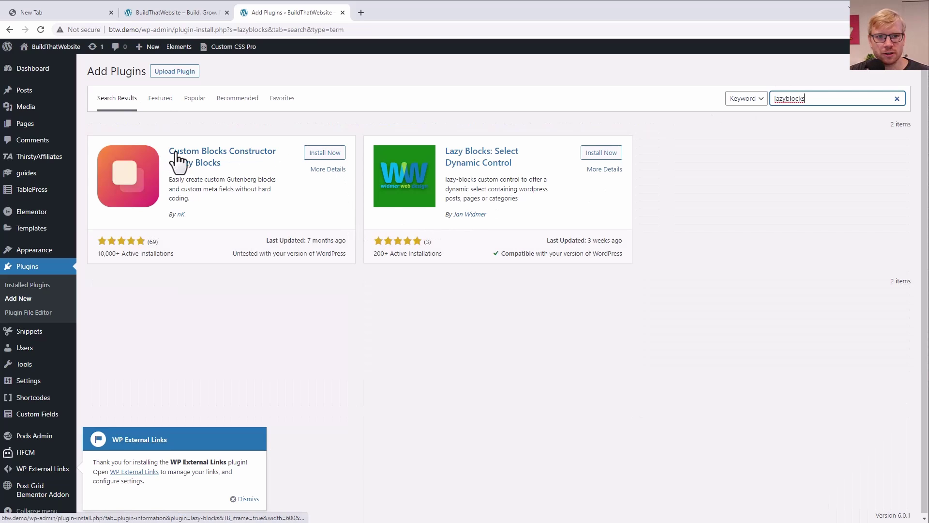
click(322, 155)
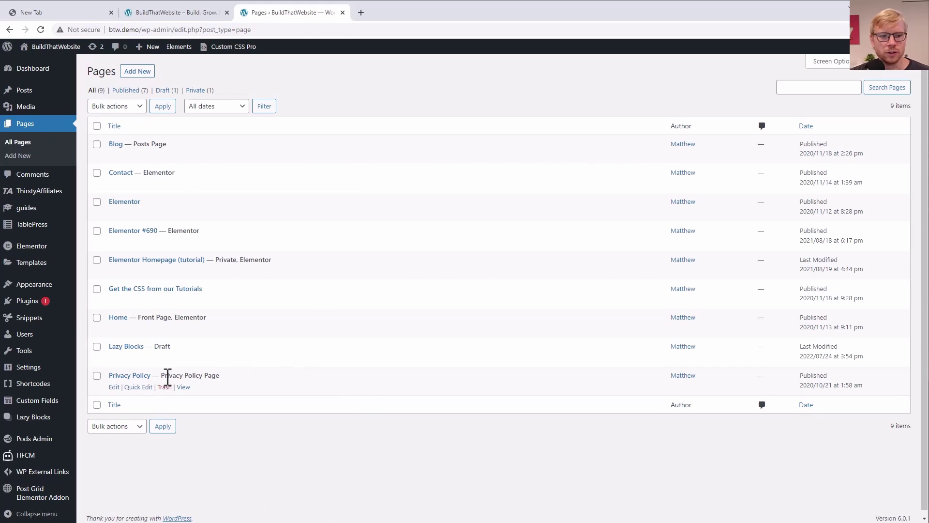
mouse_move(28, 425)
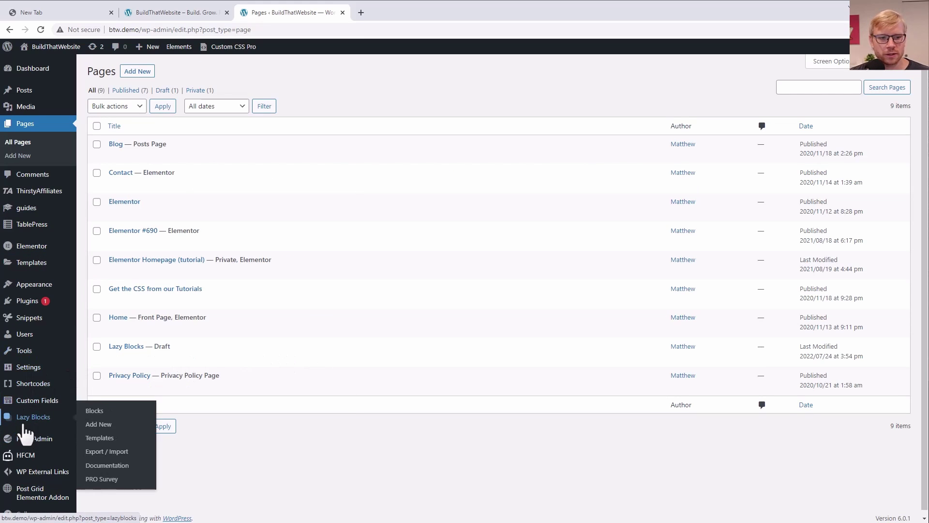
click(91, 424)
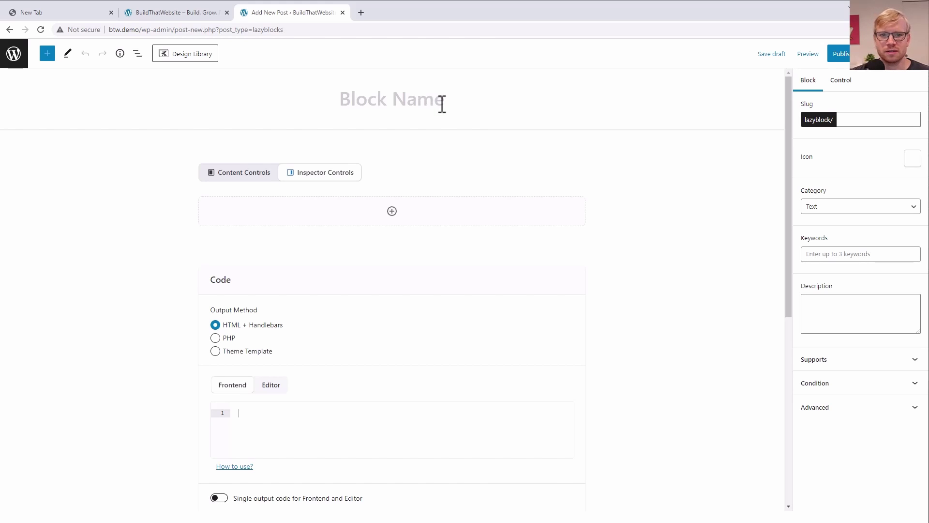
Step: Name the new block 'Dual-Color Heading' so its slug fills in as dual-color-heading
text(Dual)
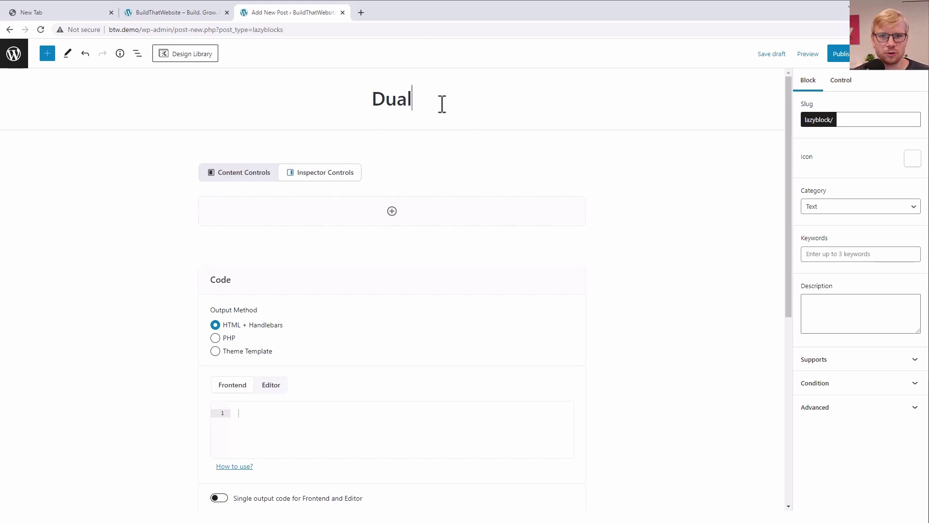
text(-Color Heading)
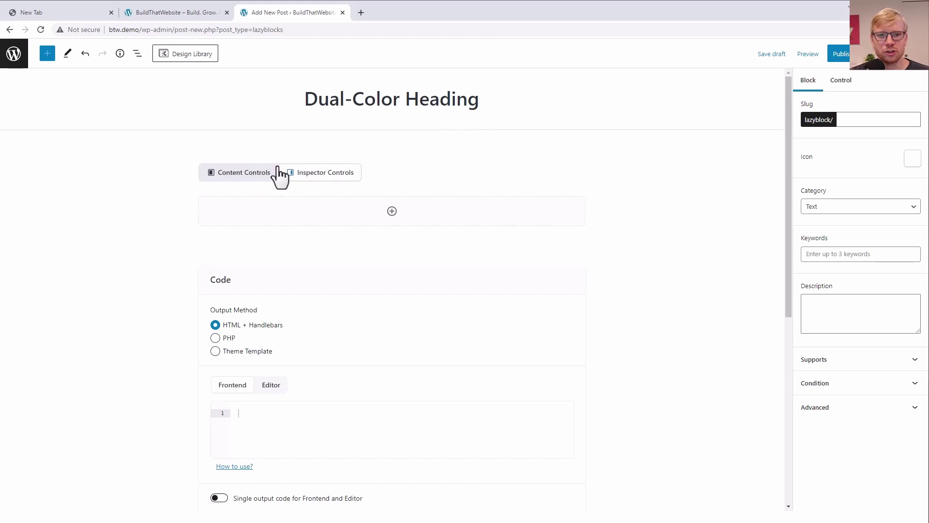
click(227, 168)
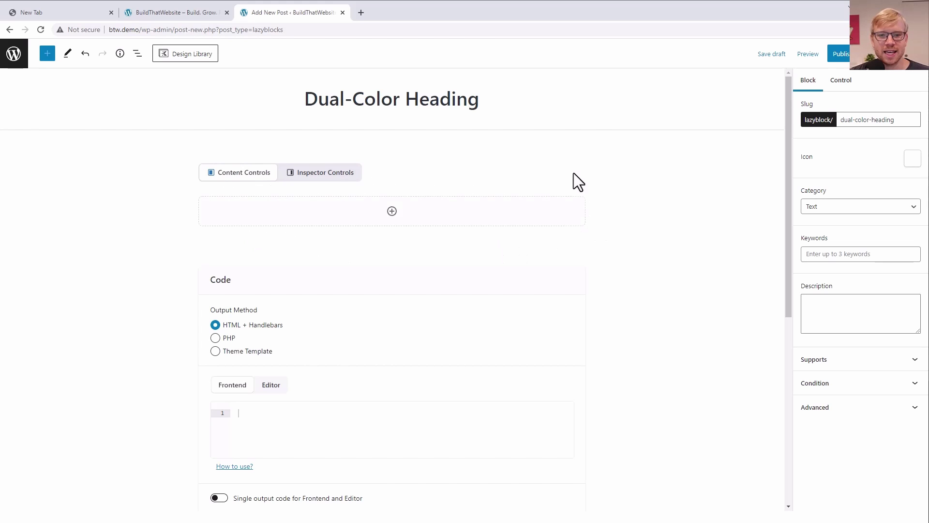
click(316, 180)
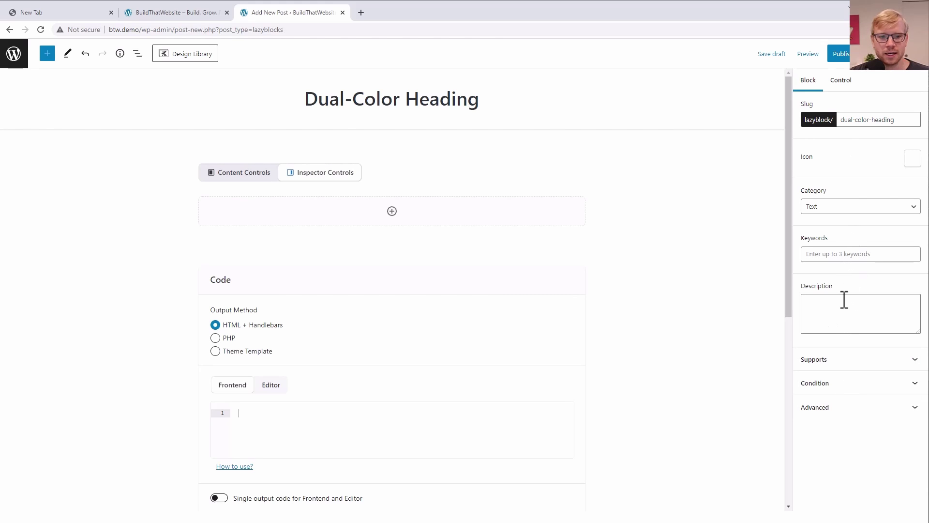
click(248, 178)
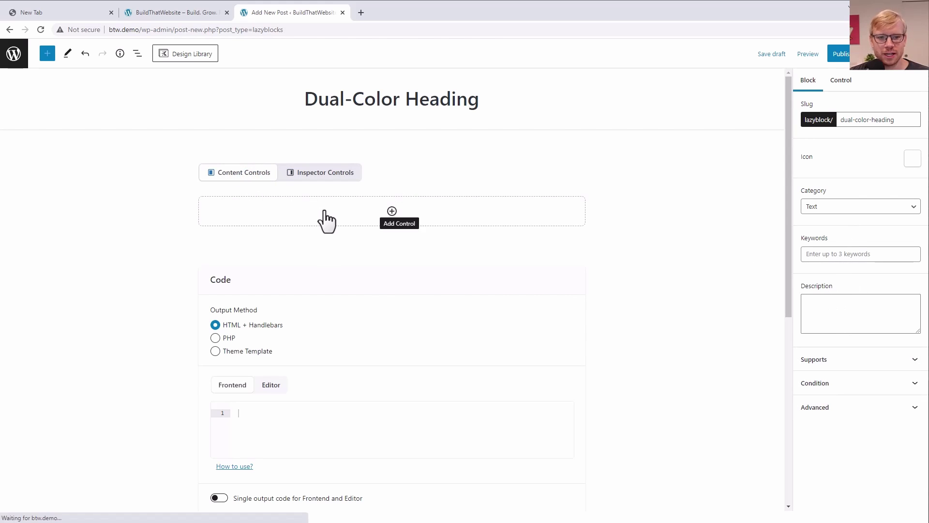
Step: Add a 'Before Text' Text control with a Before placeholder at 50% width
click(391, 211)
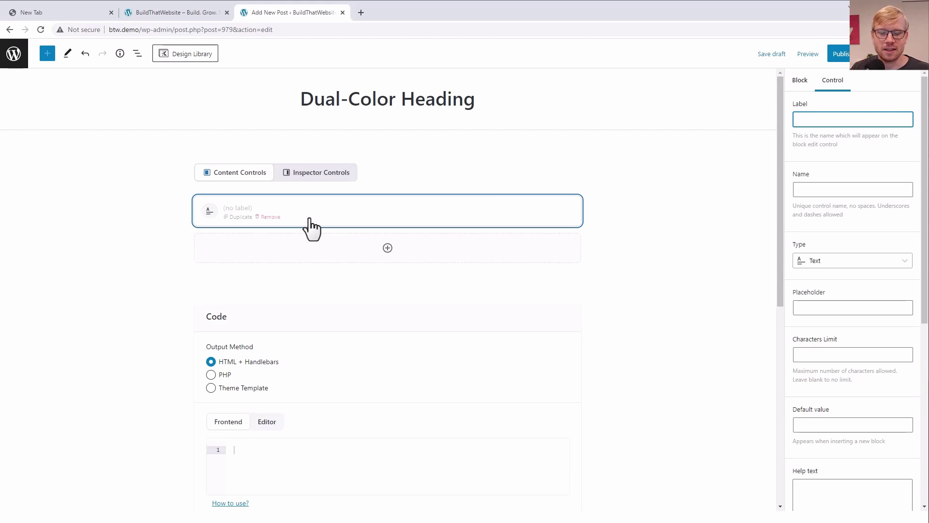
text(before_text)
key(Tab)
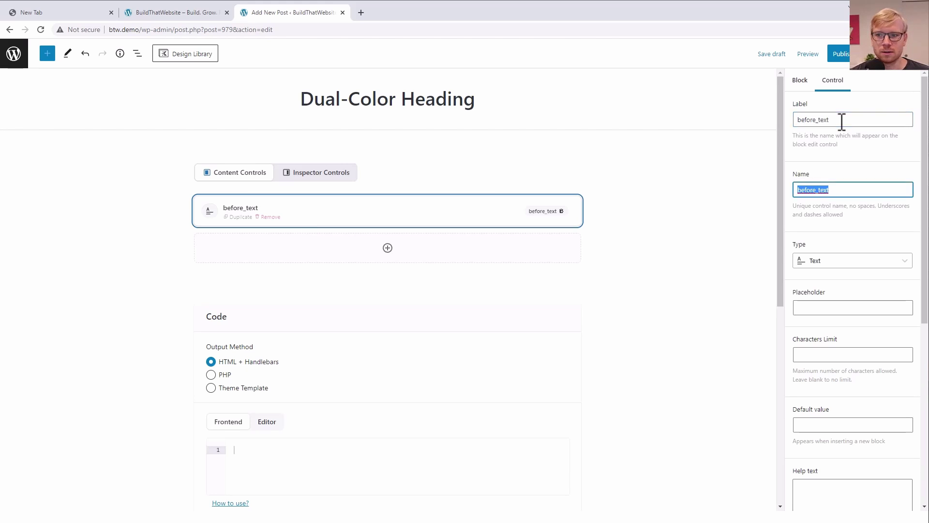
triple_click(825, 120)
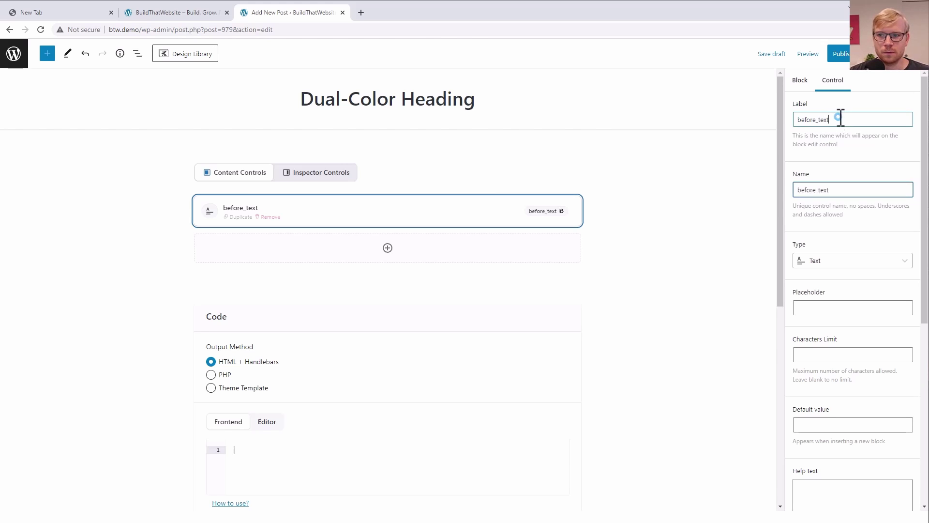
text(Before Text)
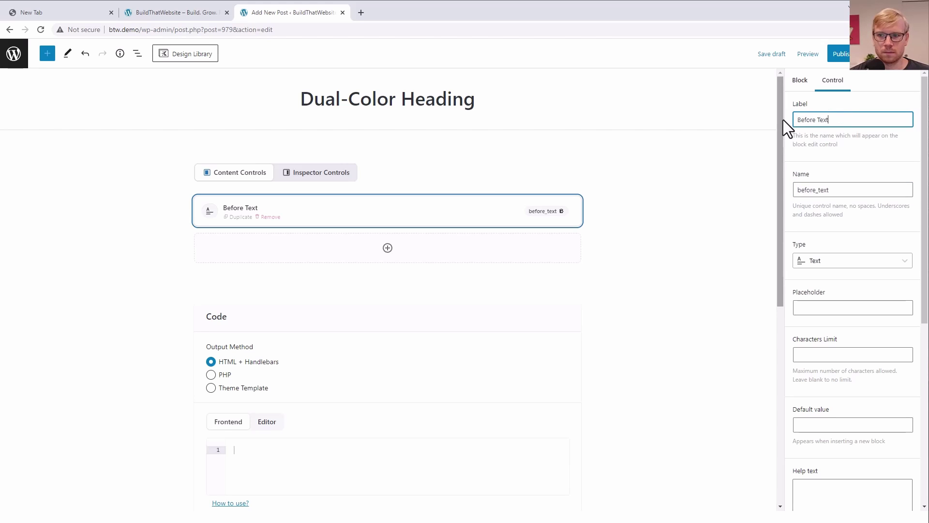
click(833, 262)
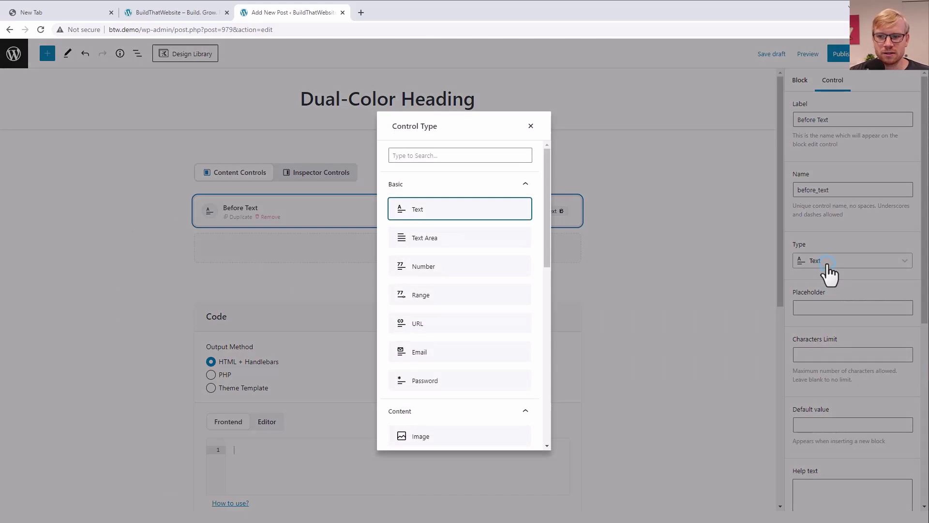
click(826, 264)
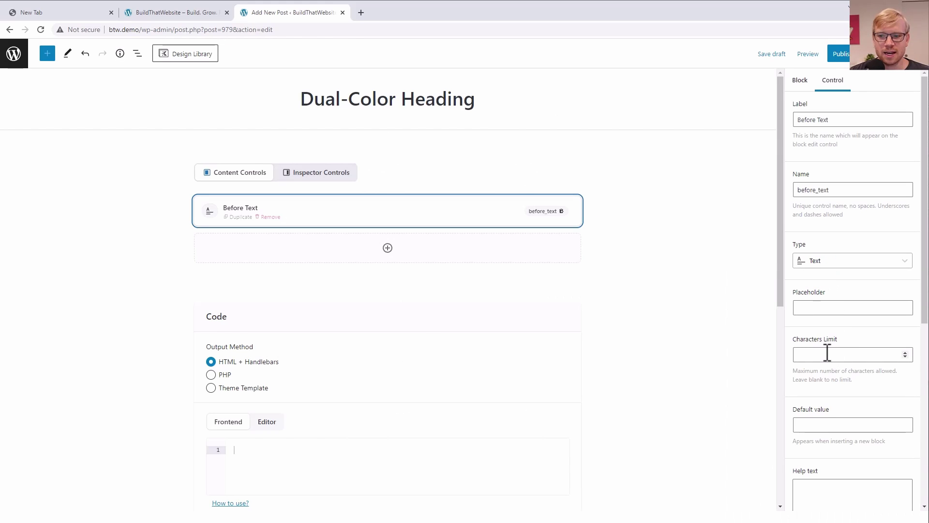
click(826, 309)
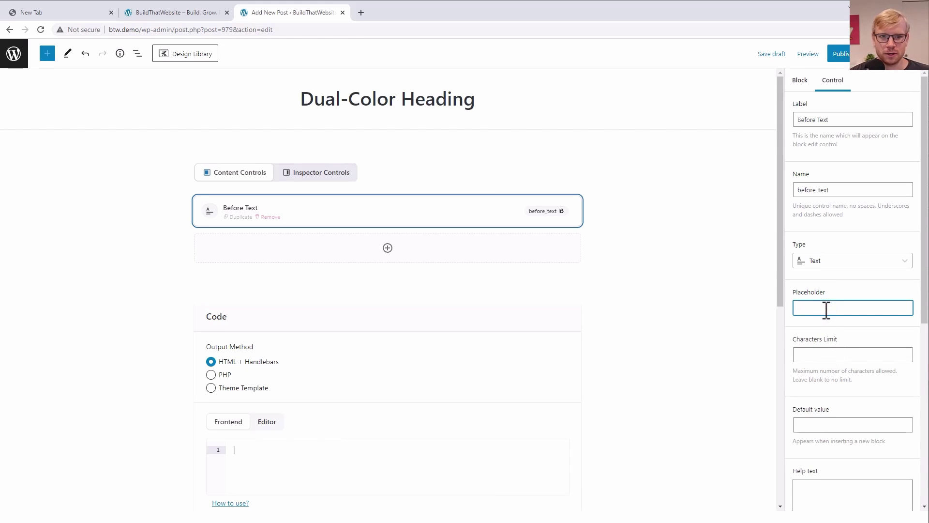
text(Bef)
scroll(826, 310, down, 5)
click(818, 375)
click(805, 418)
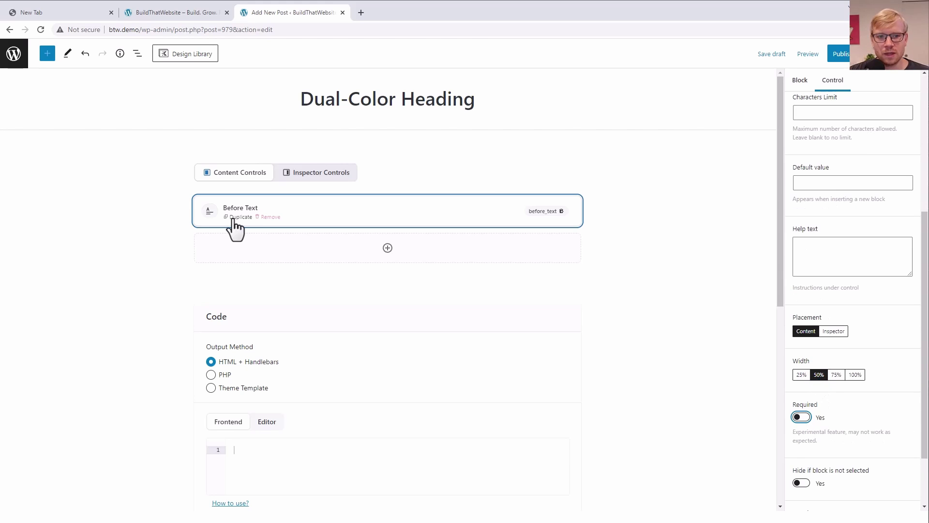
Step: Duplicate it as 'After Text' (after_text) with placeholder 'After', then add another control
click(233, 219)
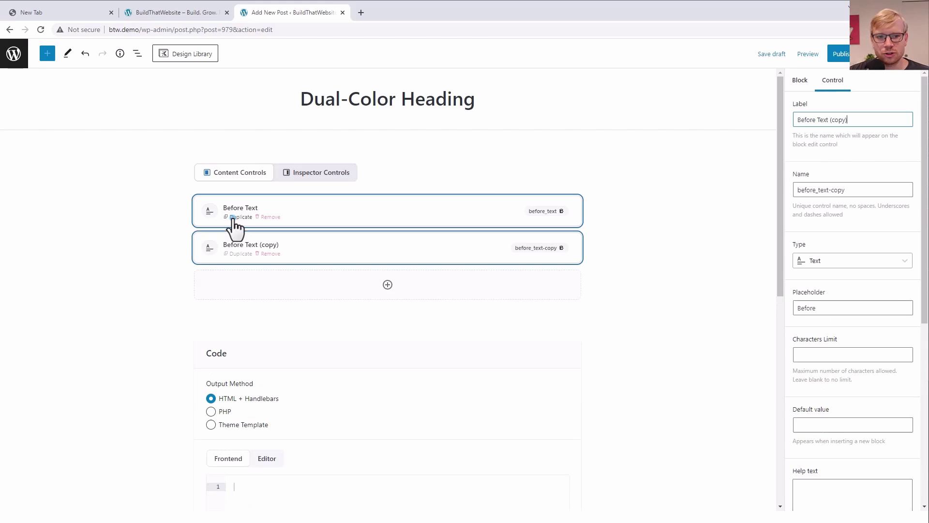
triple_click(845, 120)
text(Af)
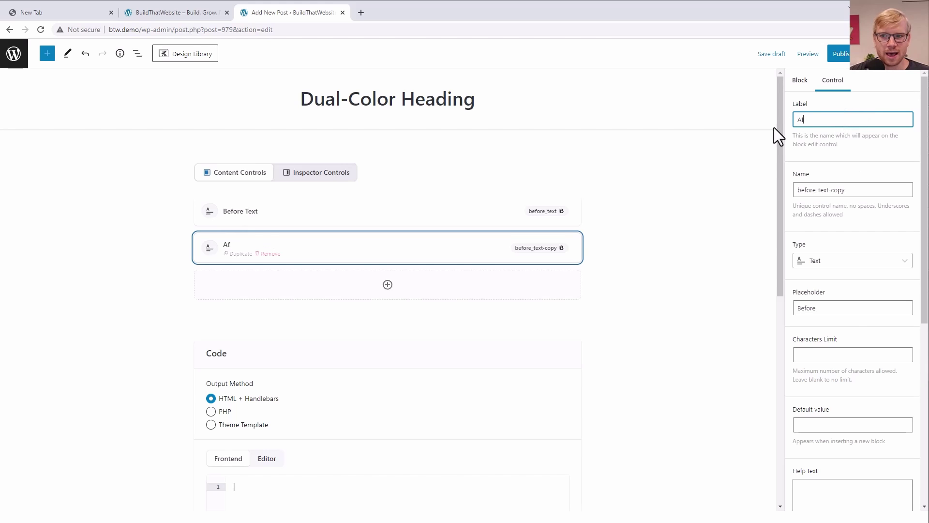
text(ter Text)
drag(866, 189, 788, 201)
text(after_text)
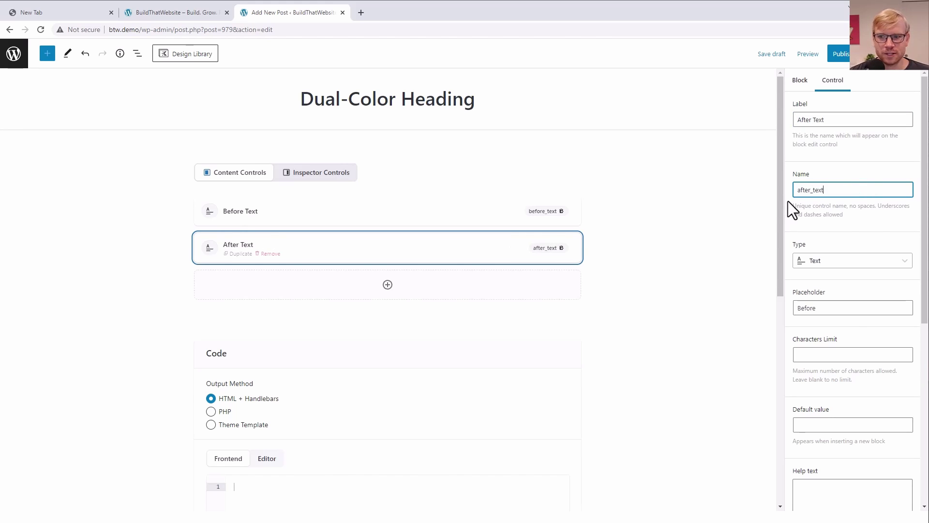
click(850, 310)
scroll(849, 290, down, 2)
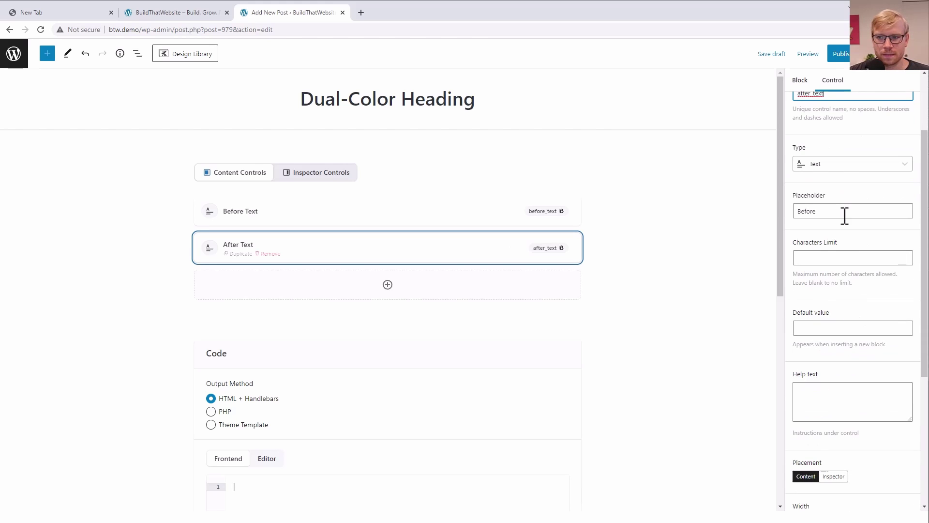
double_click(844, 212)
text(After)
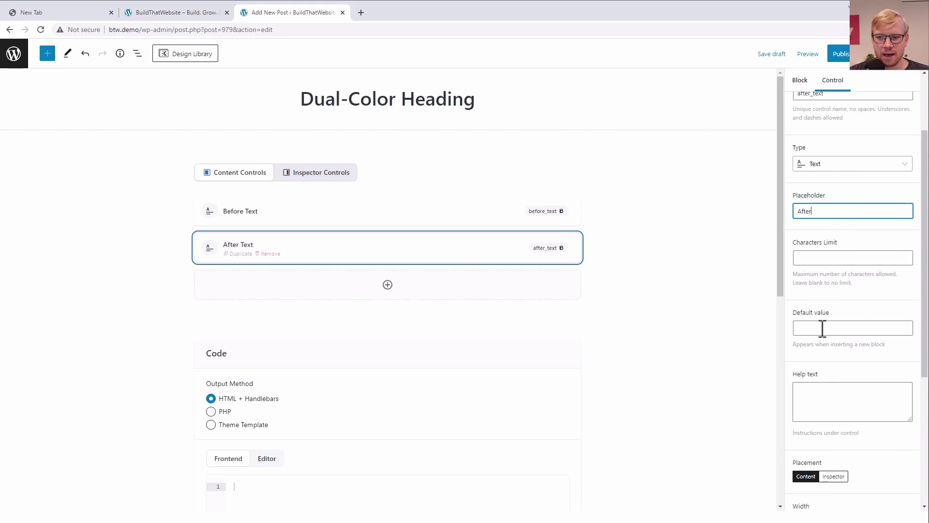
scroll(821, 348, down, 4)
click(319, 290)
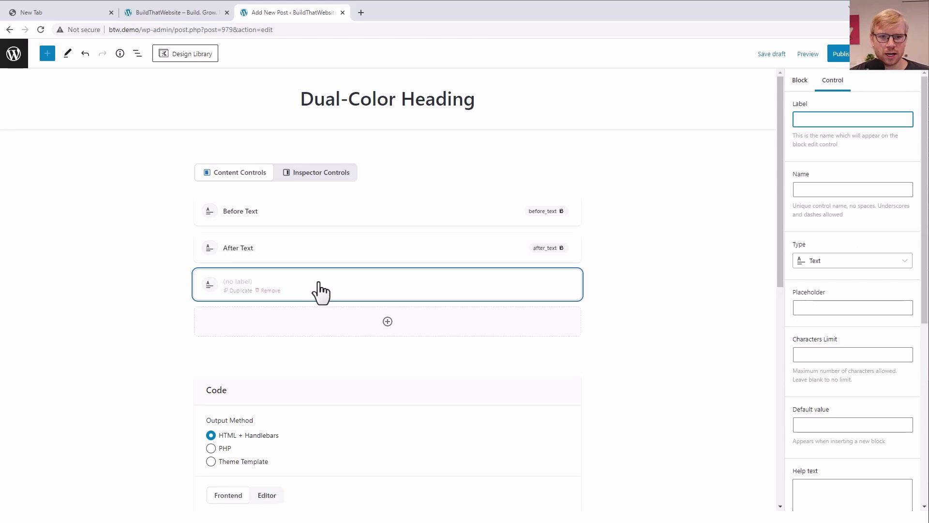
Step: Make the new control an 'After Color' Color Picker named after_color
text(After Color)
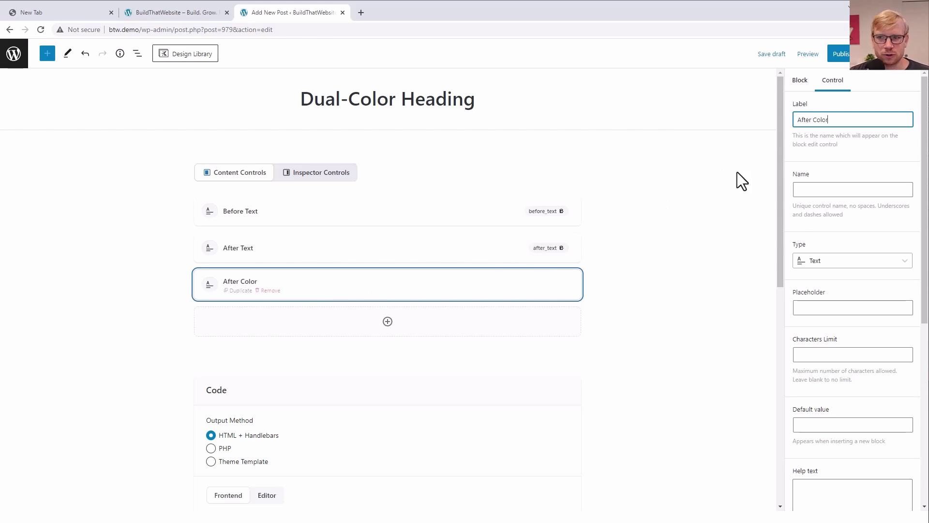
click(806, 190)
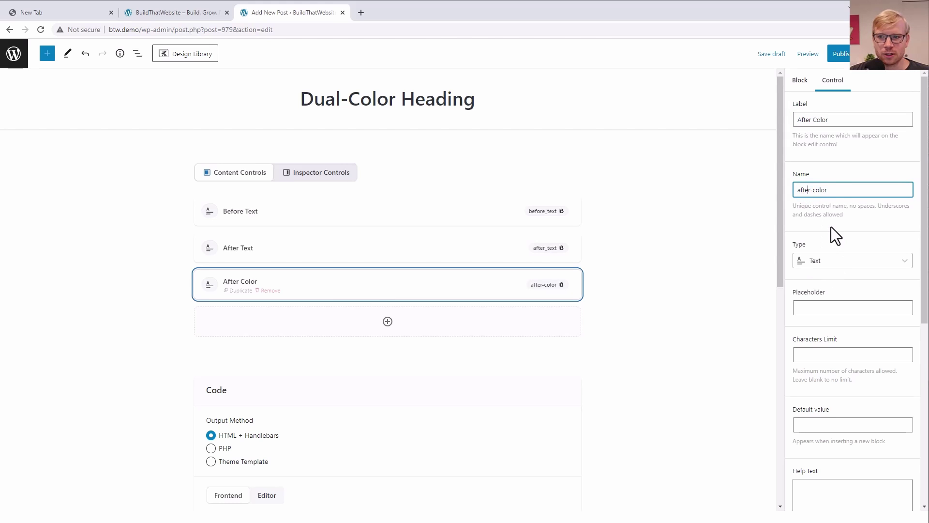
key(Right)
key(Delete)
text(_)
click(835, 262)
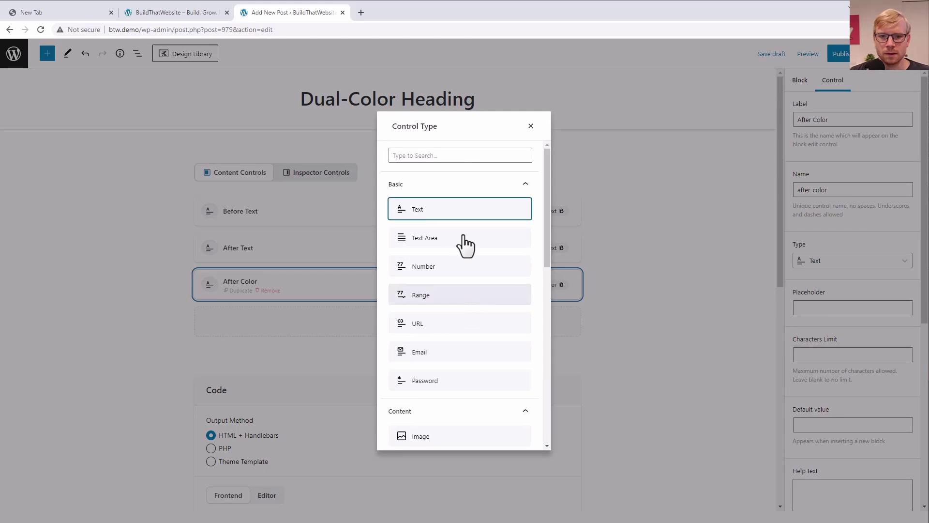
click(432, 155)
text(color)
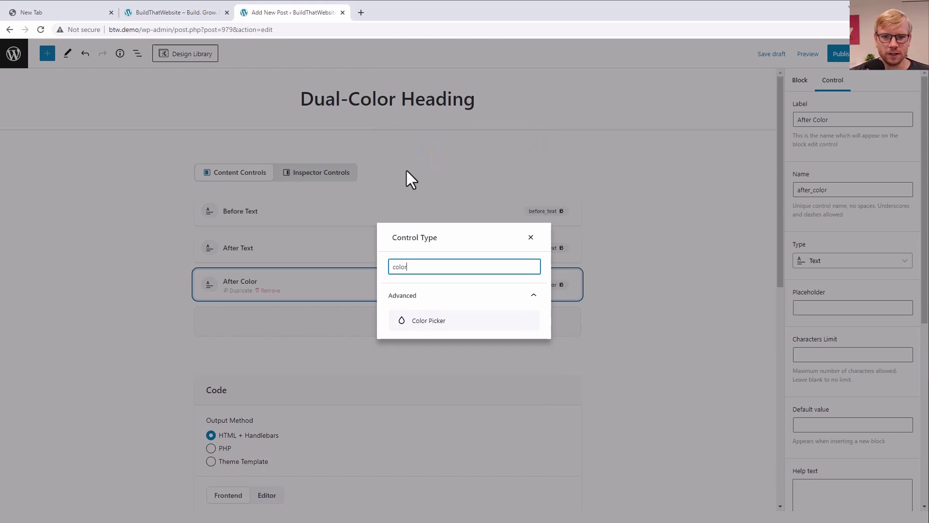
click(425, 321)
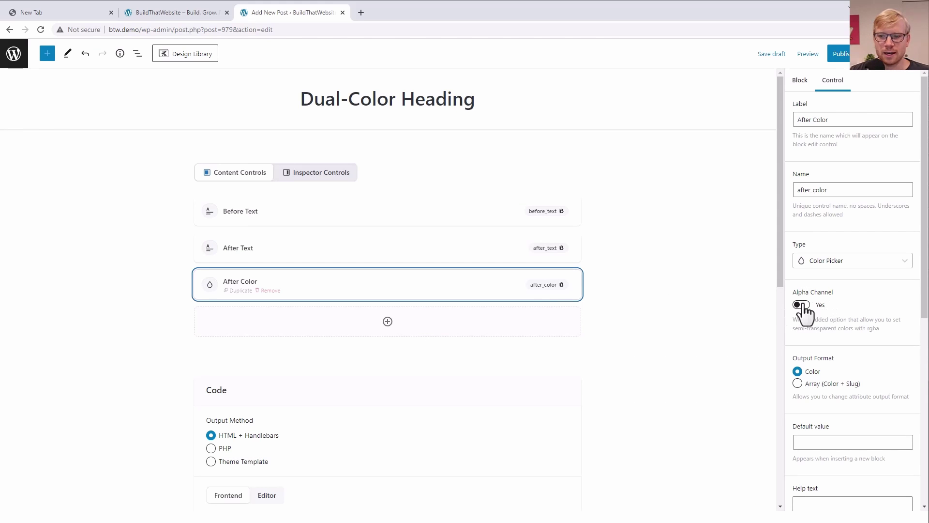
scroll(839, 351, down, 3)
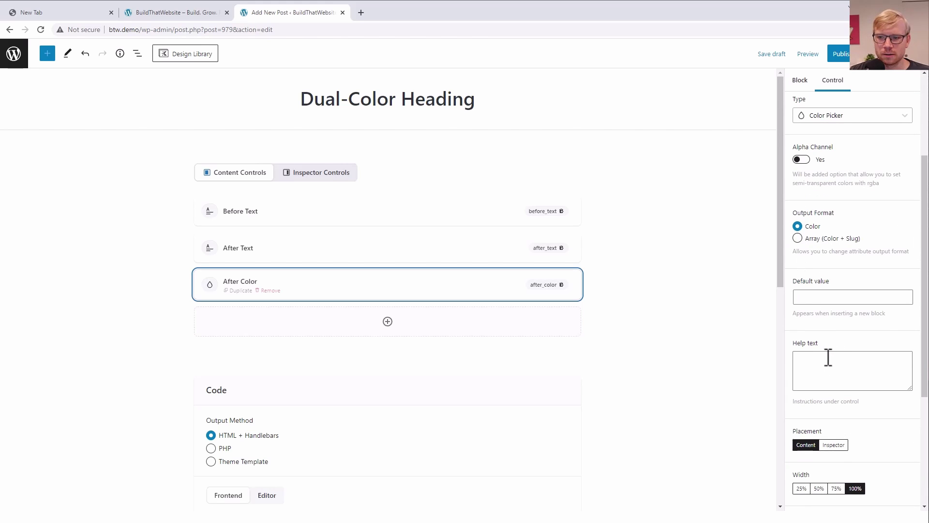
scroll(828, 358, down, 2)
Step: Save the block and open the Lazy Blocks Handlebars documentation in a new tab
key(ctrl+s)
scroll(372, 333, down, 2)
scroll(484, 344, down, 2)
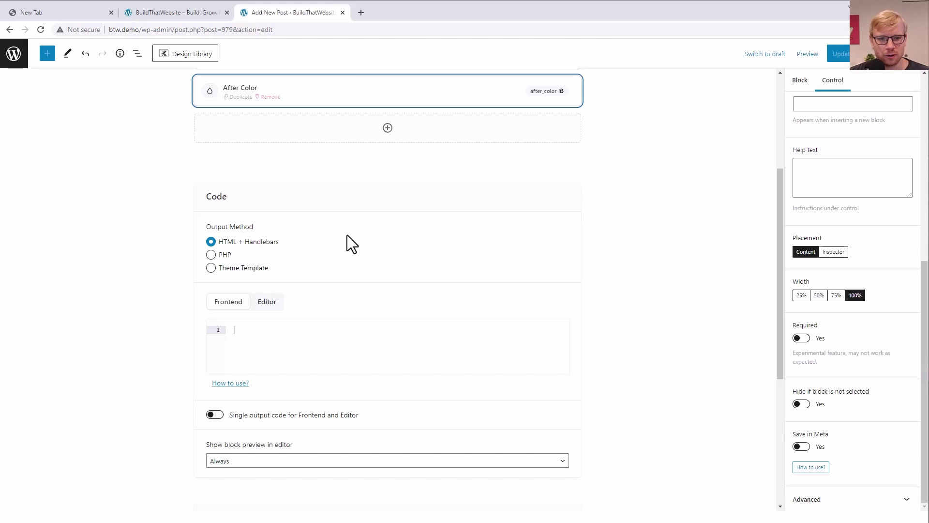
click(362, 12)
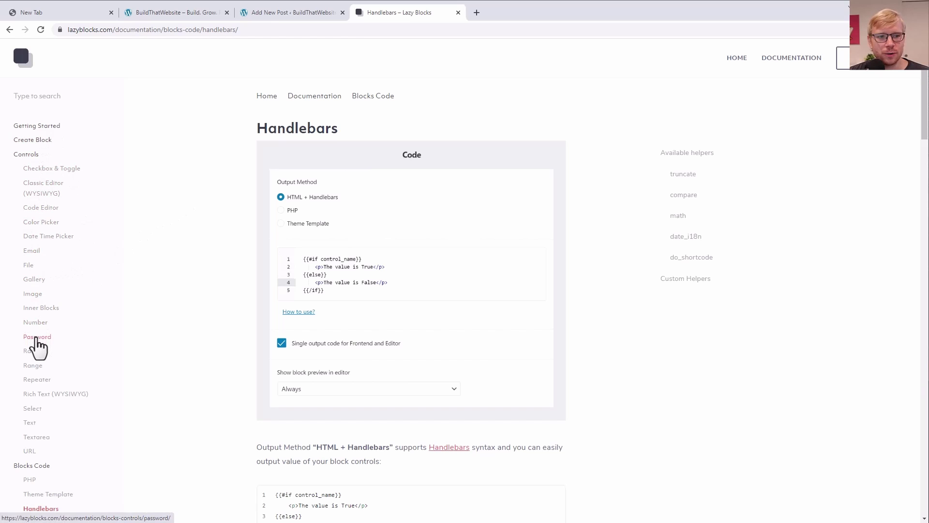
Step: View the Handlebars example for the Color Picker control
click(47, 223)
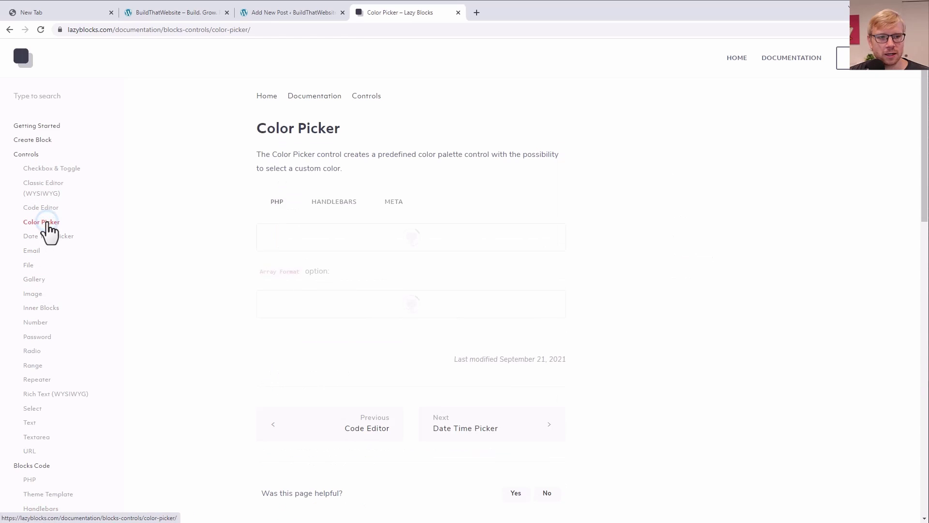
click(321, 199)
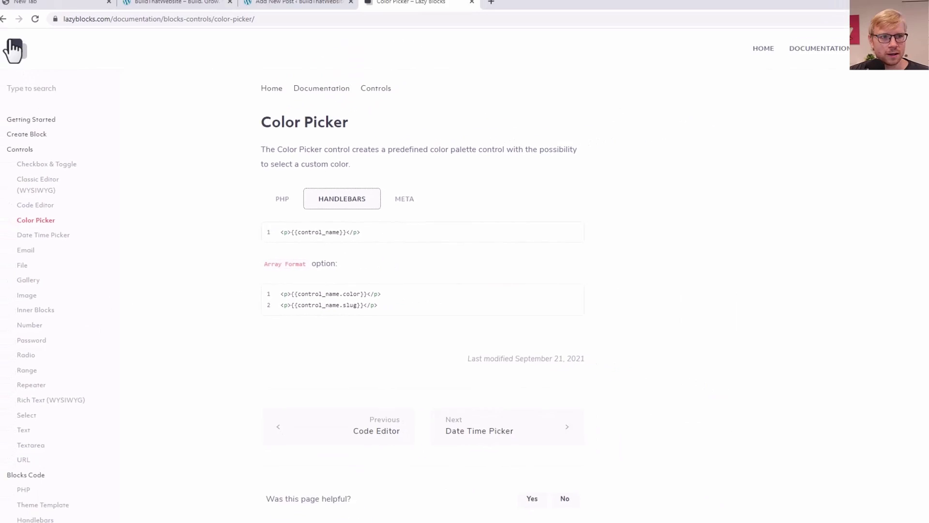
click(5, 22)
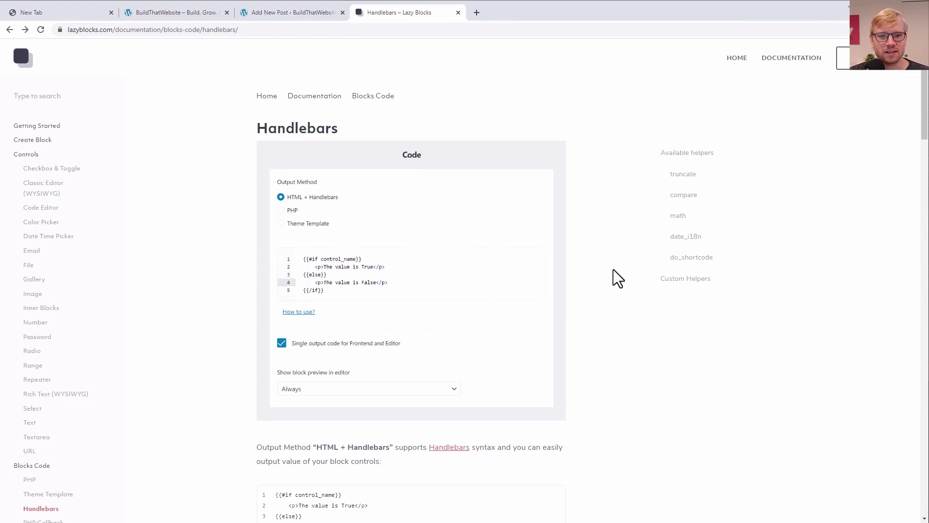
Step: Check the Text control's Handlebars snippet <p>{{control_name}}</p>, then return to the block editor
scroll(612, 269, down, 1)
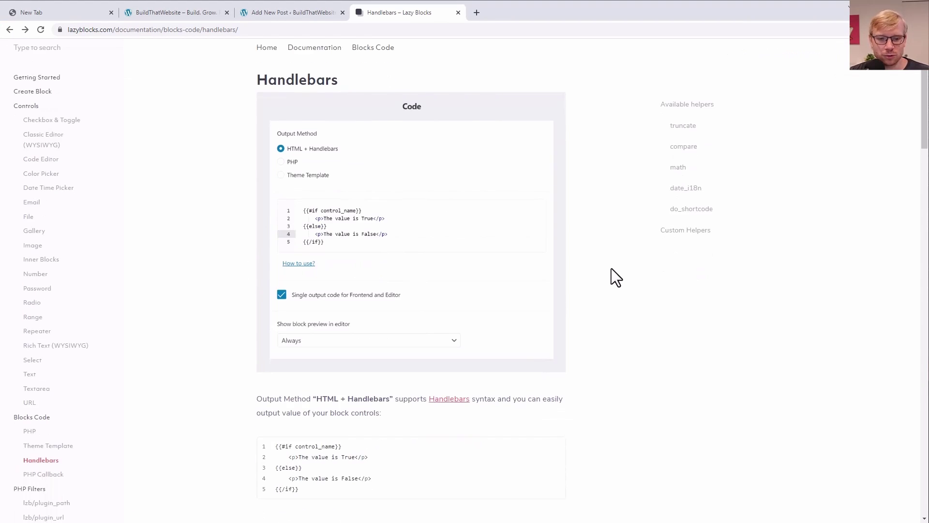
click(30, 375)
click(321, 204)
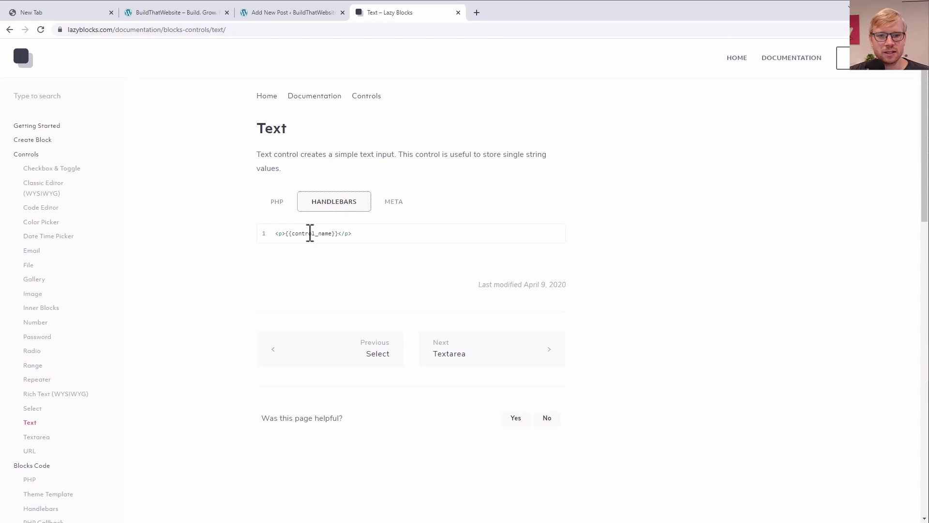
click(353, 234)
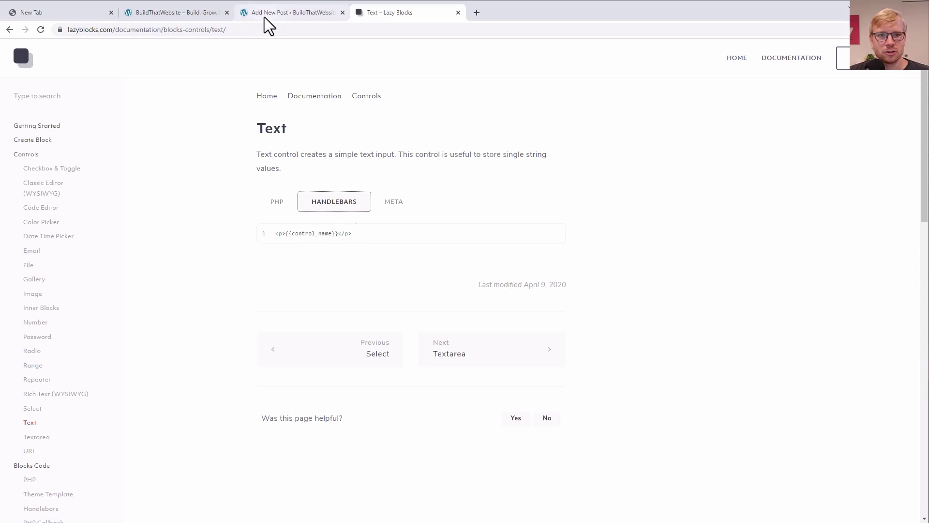
click(264, 14)
Step: Write the Frontend h2 of before_text plus an after-text span coloured by after_color
click(307, 162)
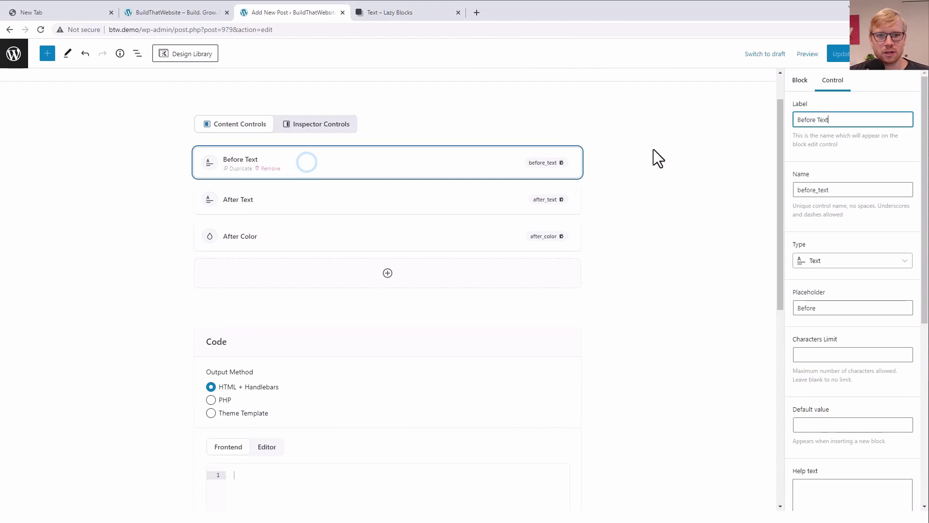
double_click(839, 190)
scroll(373, 293, down, 2)
click(307, 383)
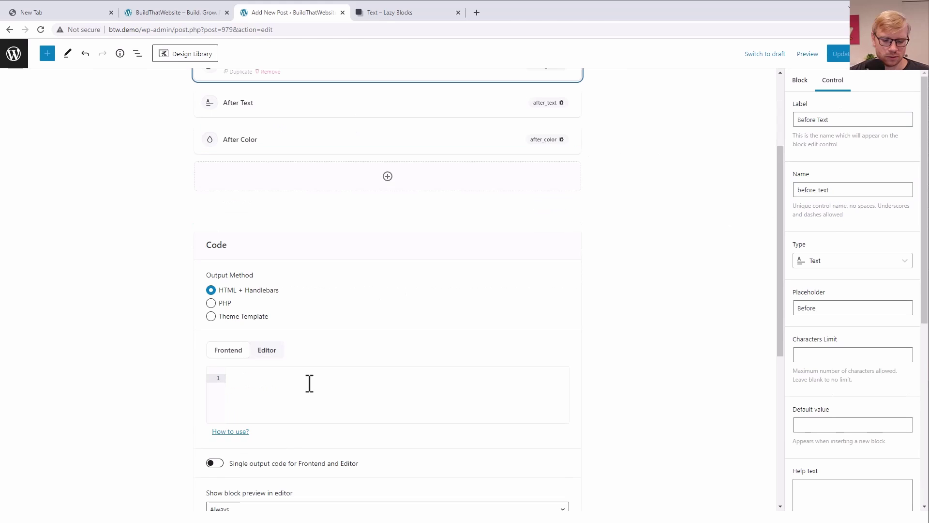
text(<h)
text(2>)
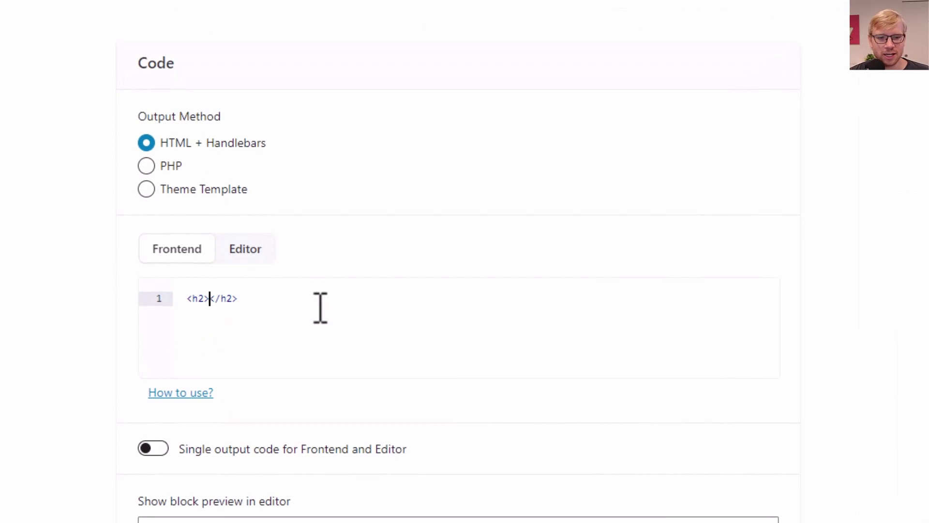
text({{befor)
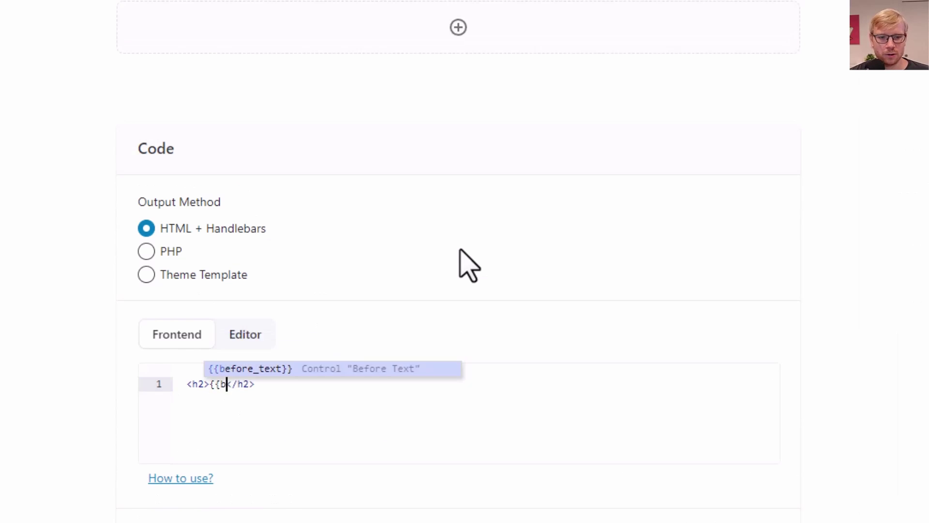
text(e_text)
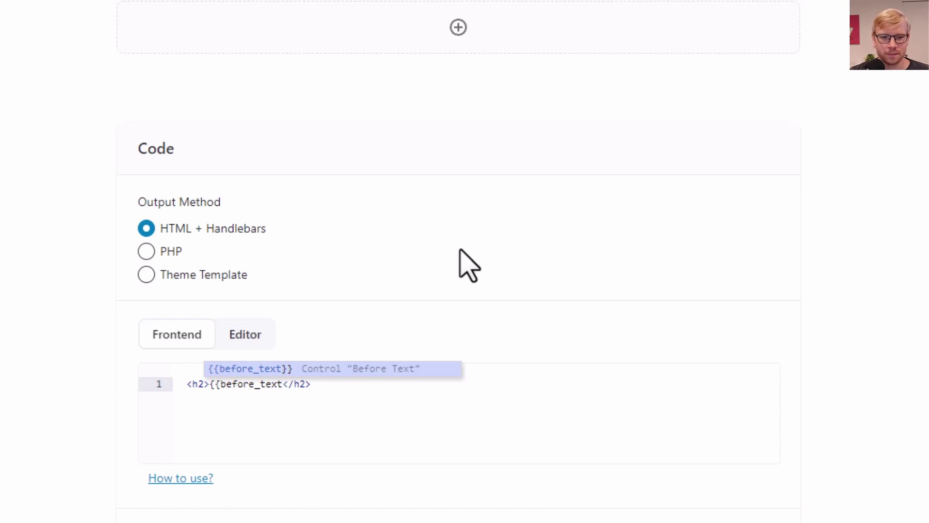
click(264, 368)
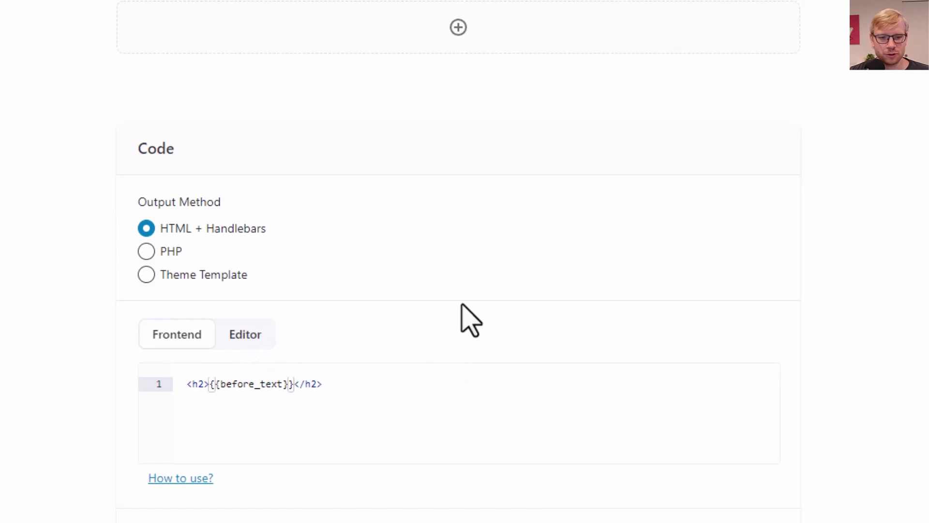
text(<span)
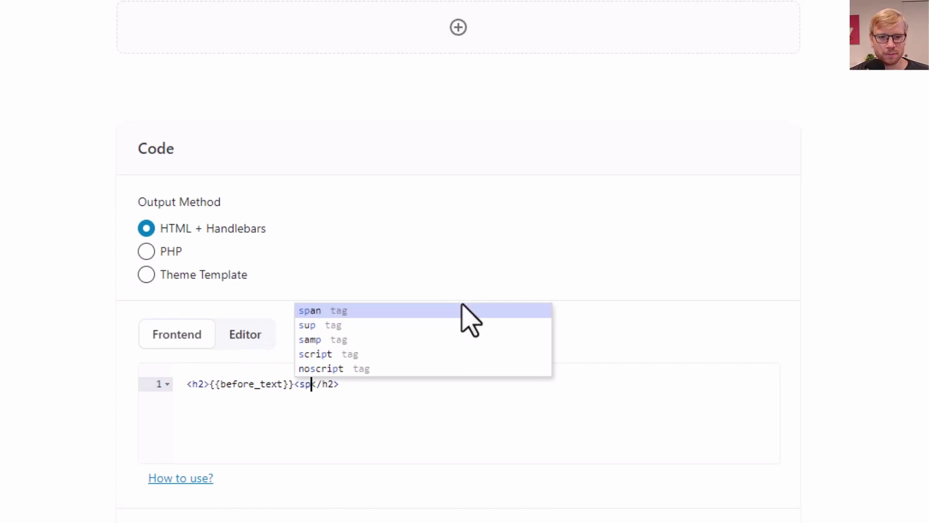
text( class="after-text">{{</span>)
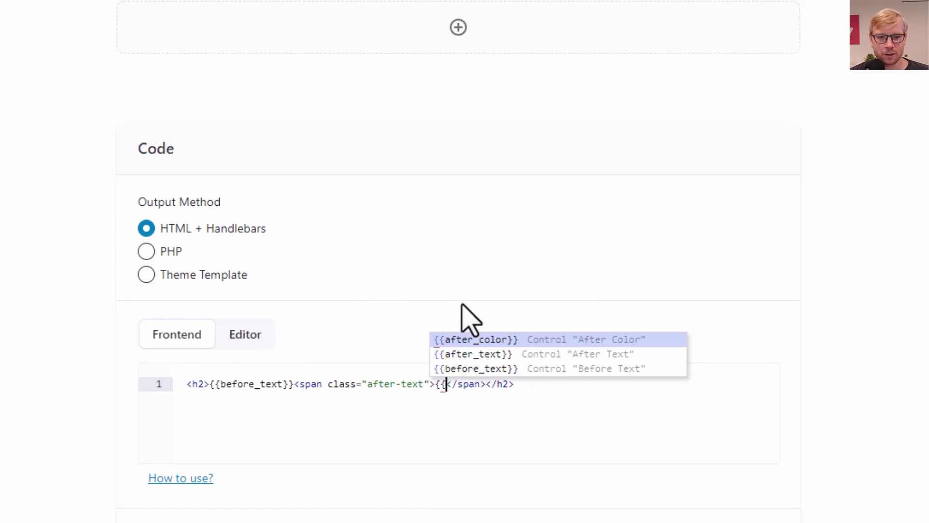
click(468, 355)
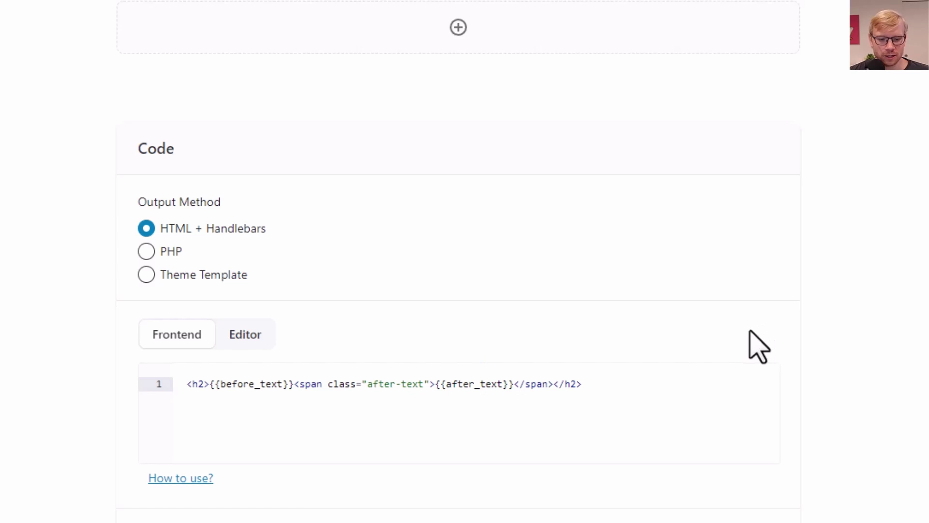
text(style)
key(Return)
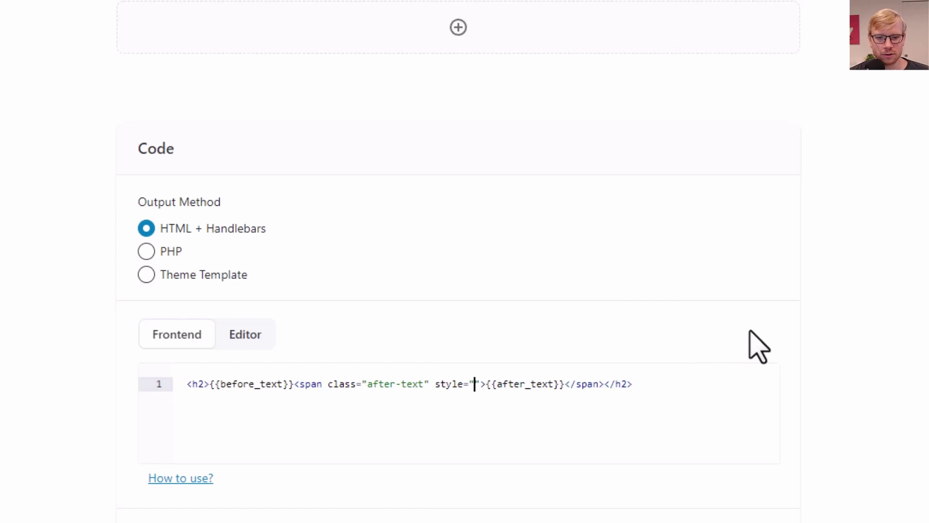
text(color:{{)
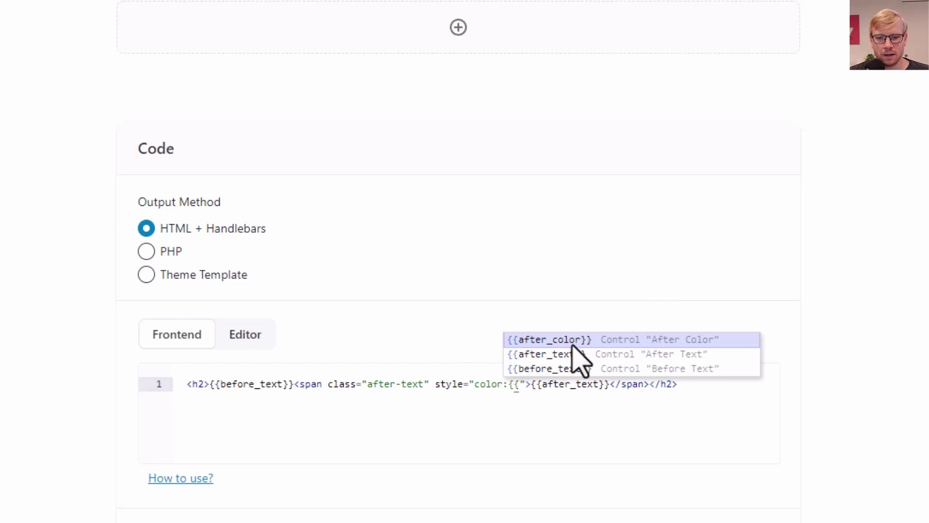
click(572, 342)
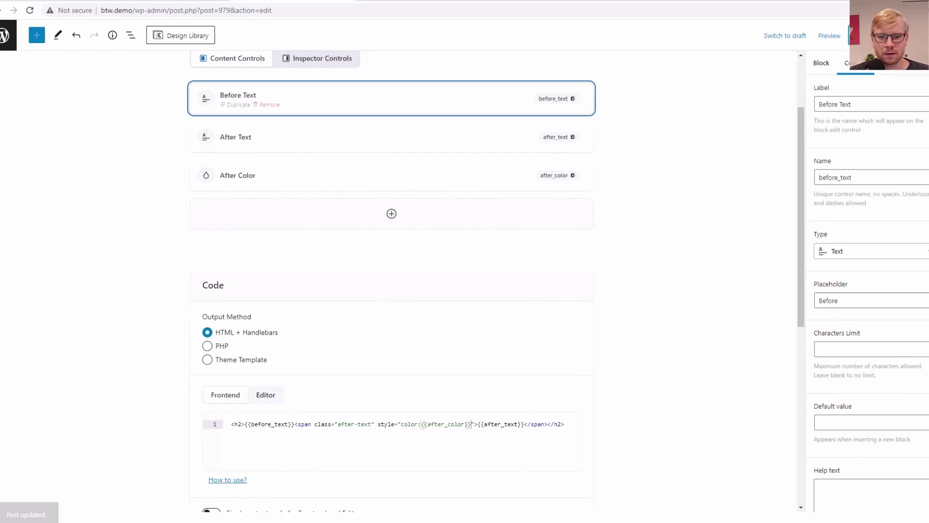
Step: Enable Single output code for Frontend and Editor and reopen the Lazy Blocks page editor
scroll(614, 271, down, 4)
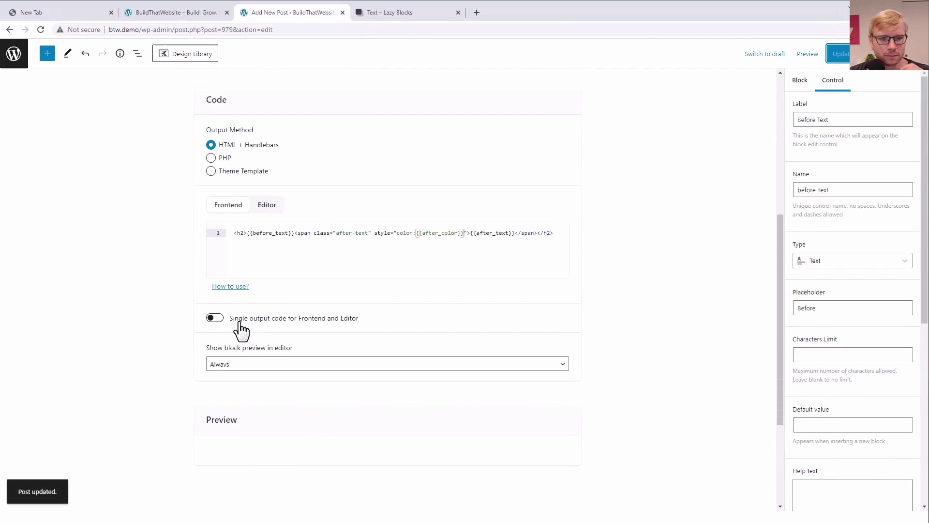
click(214, 317)
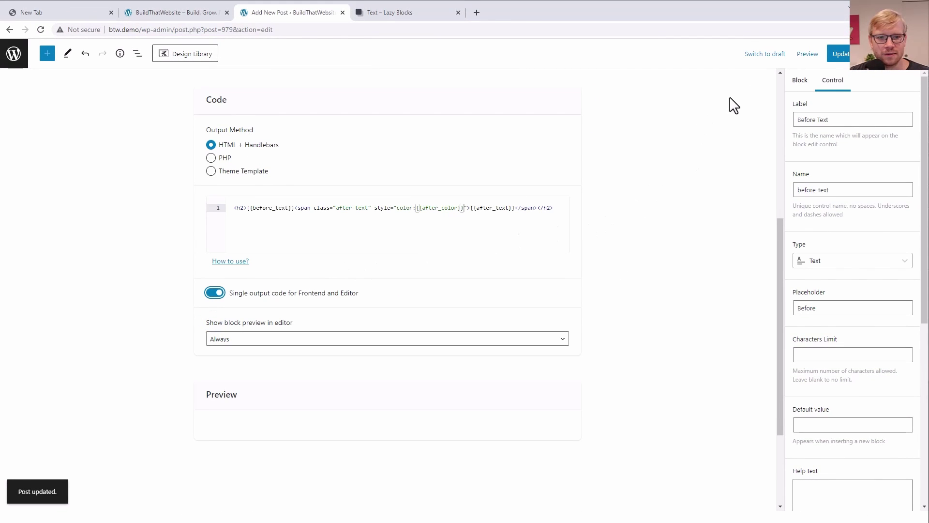
key(ctrl+shift+t)
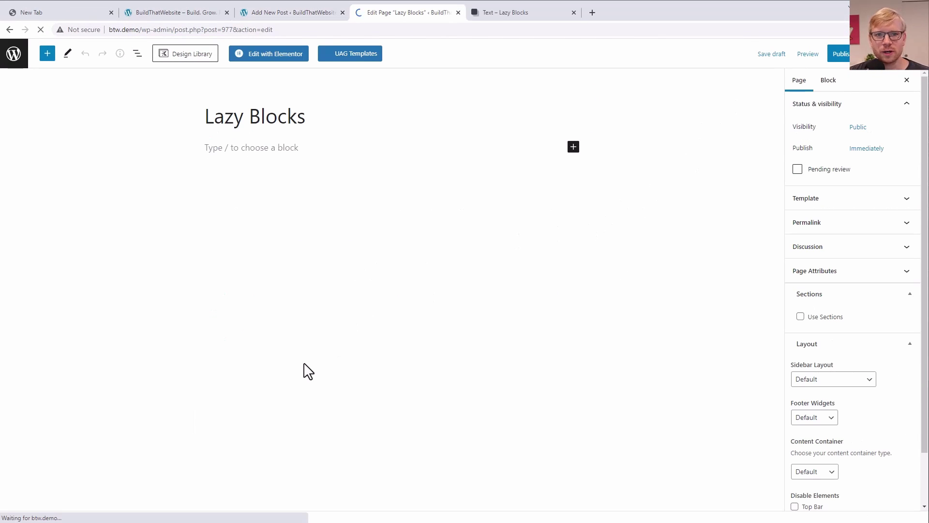
Step: Insert a Dual-Color Heading block and fill in 'This is before' and 'This is after'
click(265, 150)
click(47, 54)
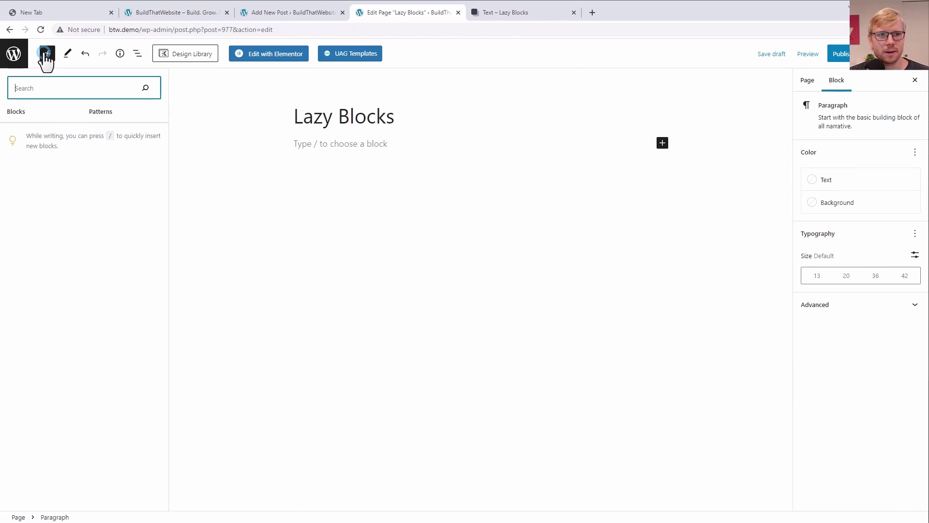
text(lazy)
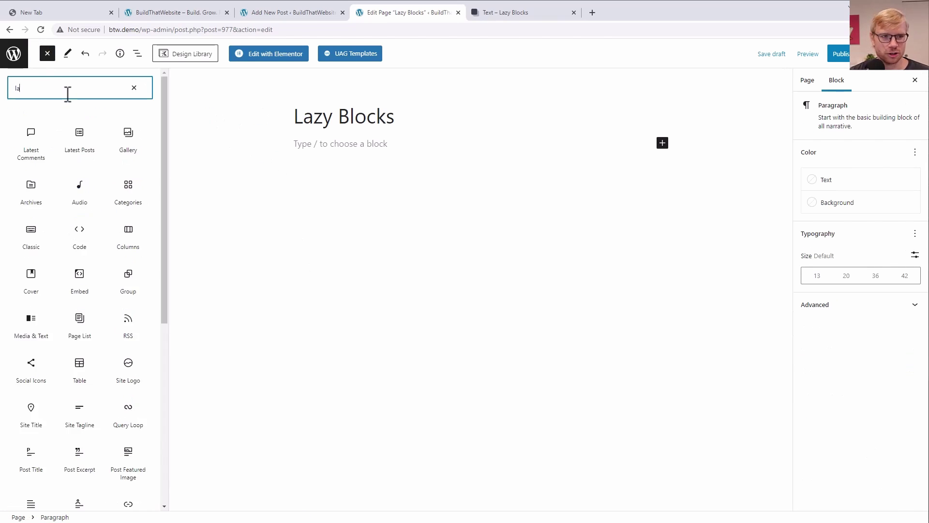
mouse_move(27, 133)
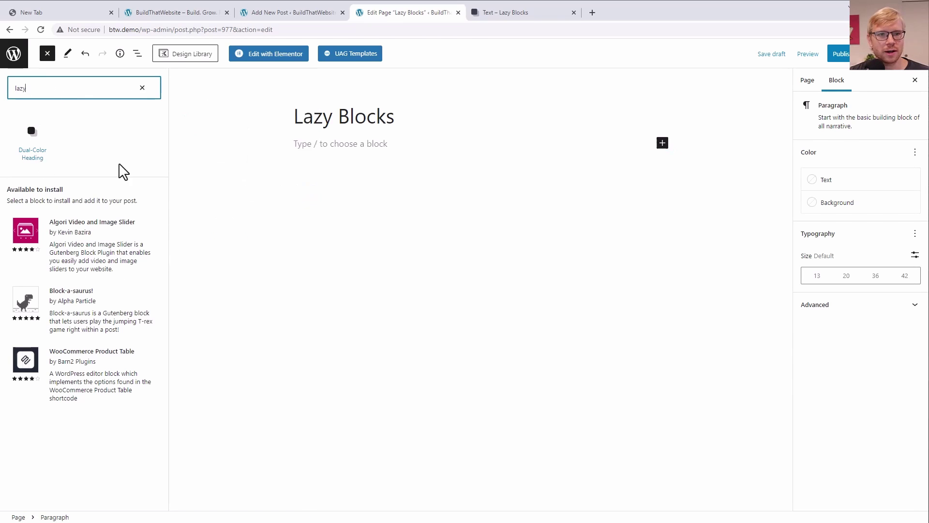
click(34, 161)
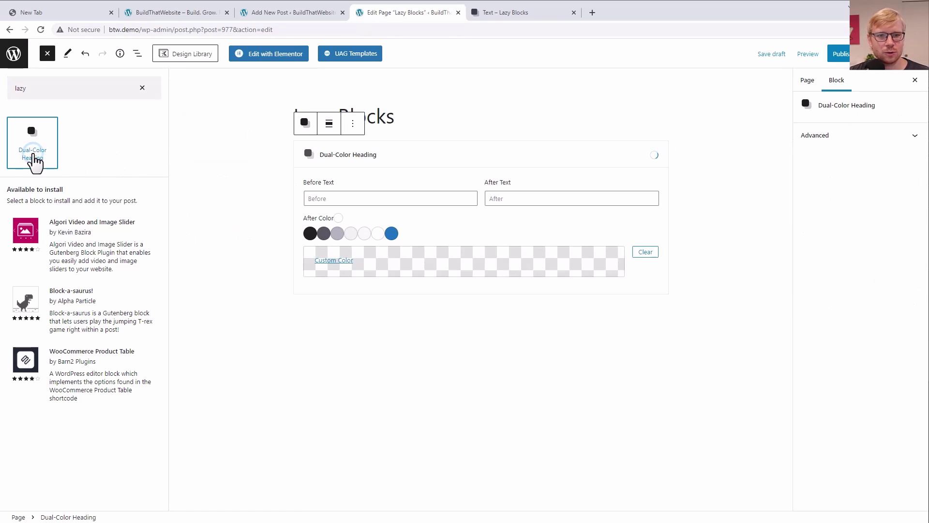
text(This is before)
click(446, 196)
text(Thi)
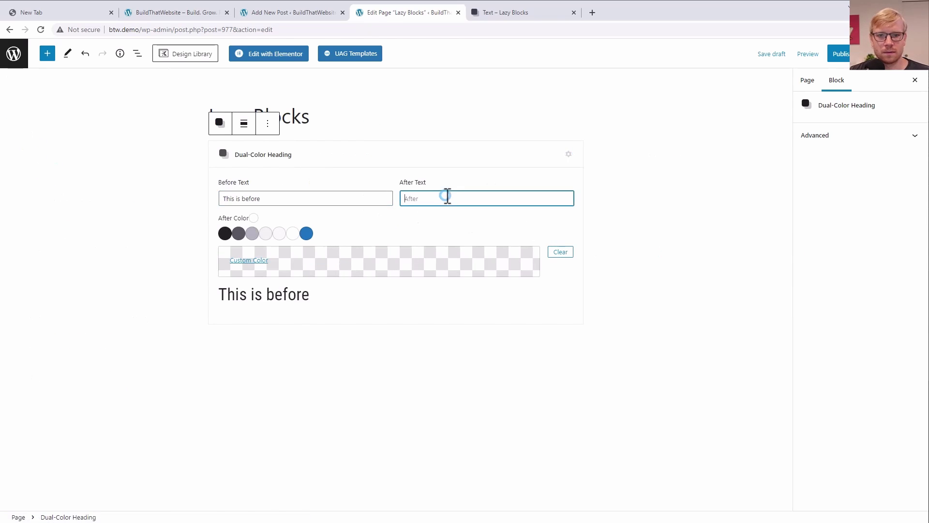
text(s is after)
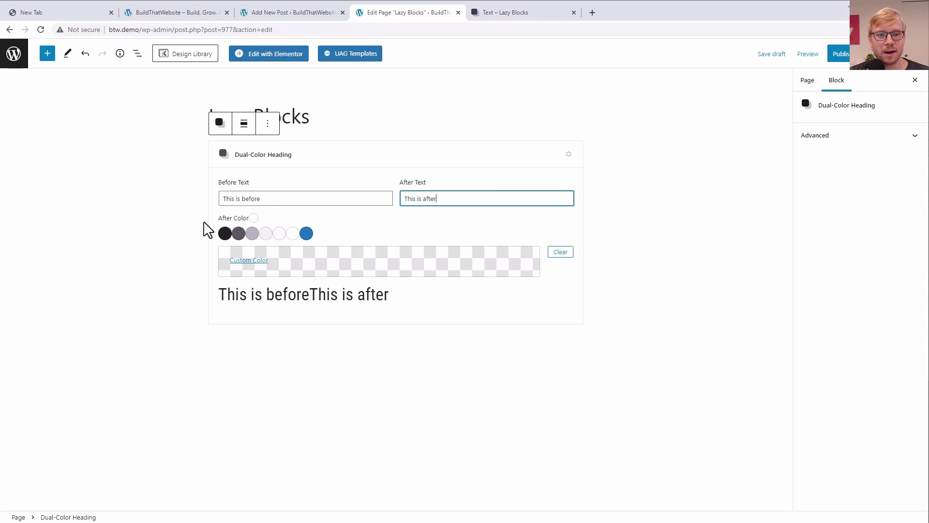
Step: Set the block's After Color to a custom gold, #E3B220
click(324, 269)
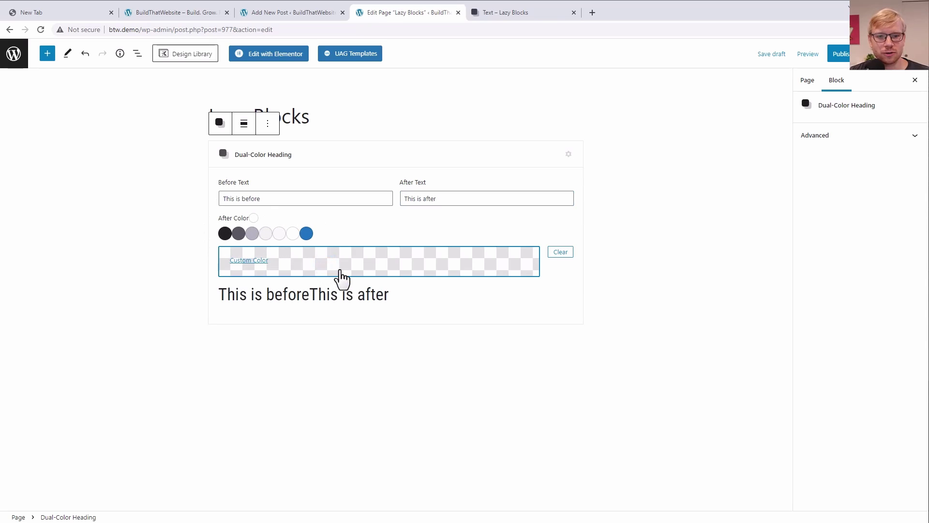
click(250, 263)
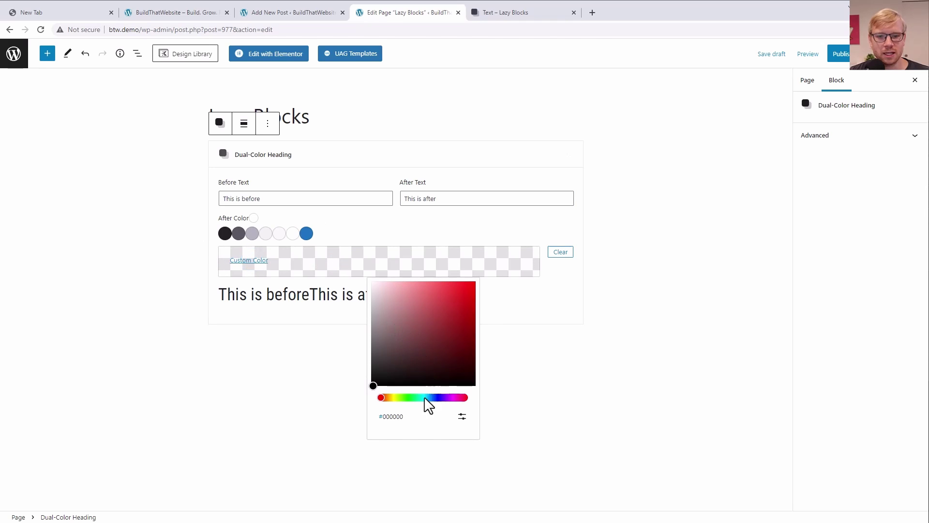
drag(393, 397, 391, 396)
click(459, 292)
click(474, 306)
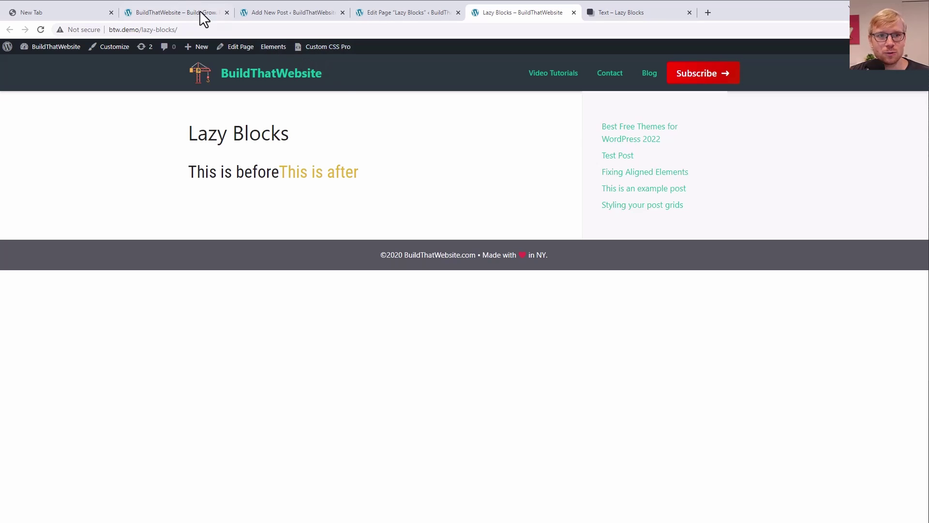
Step: Add a heading_level control to Dual-Color Heading and make it a Select dropdown
click(280, 12)
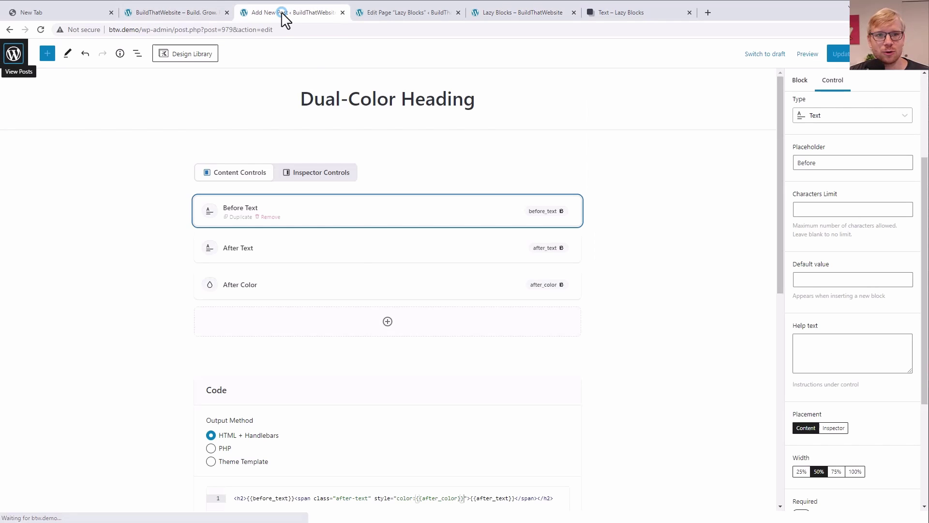
click(388, 323)
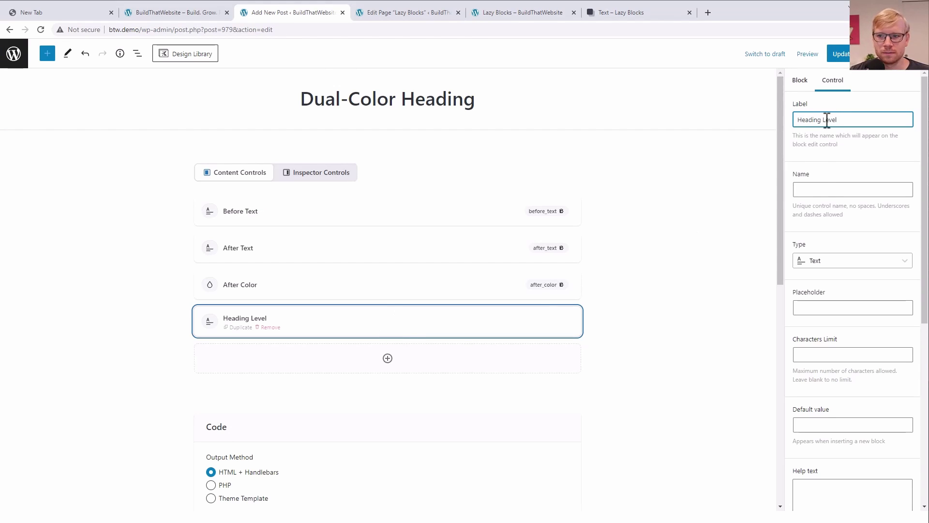
click(826, 190)
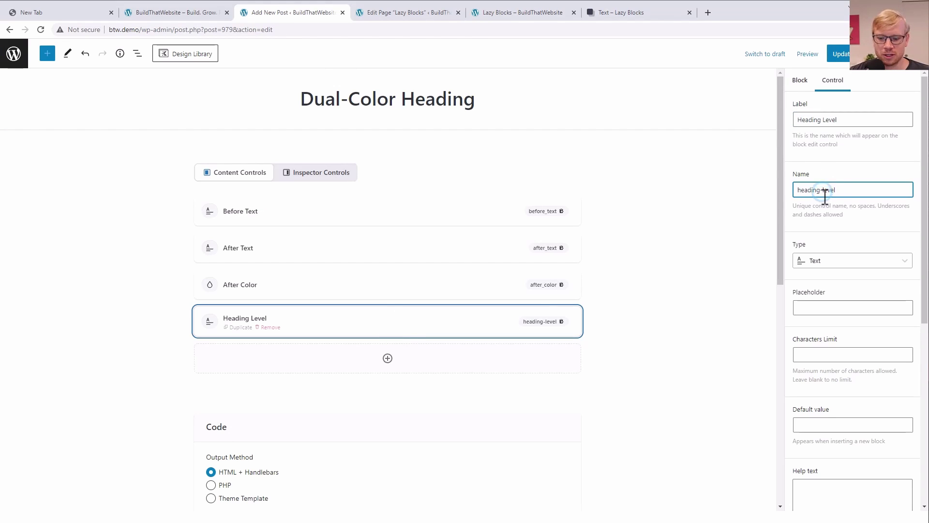
click(842, 266)
text(se)
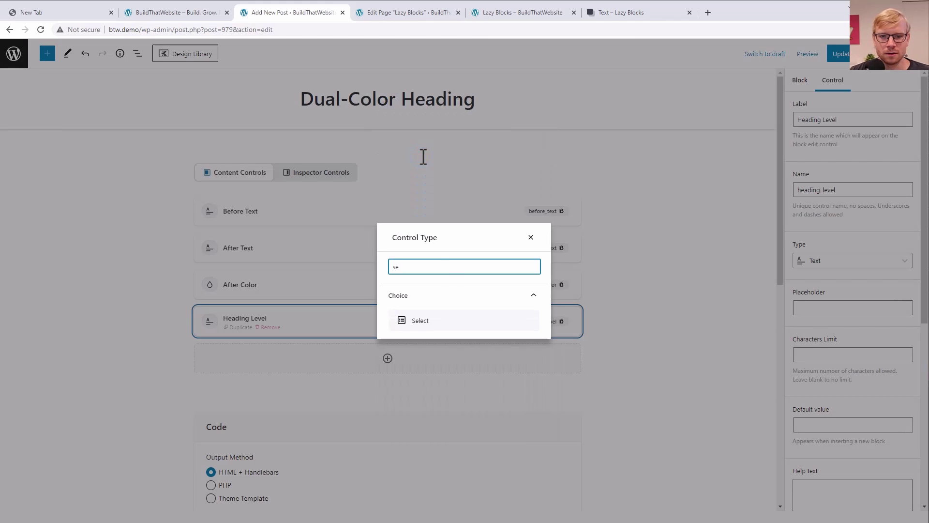
click(441, 321)
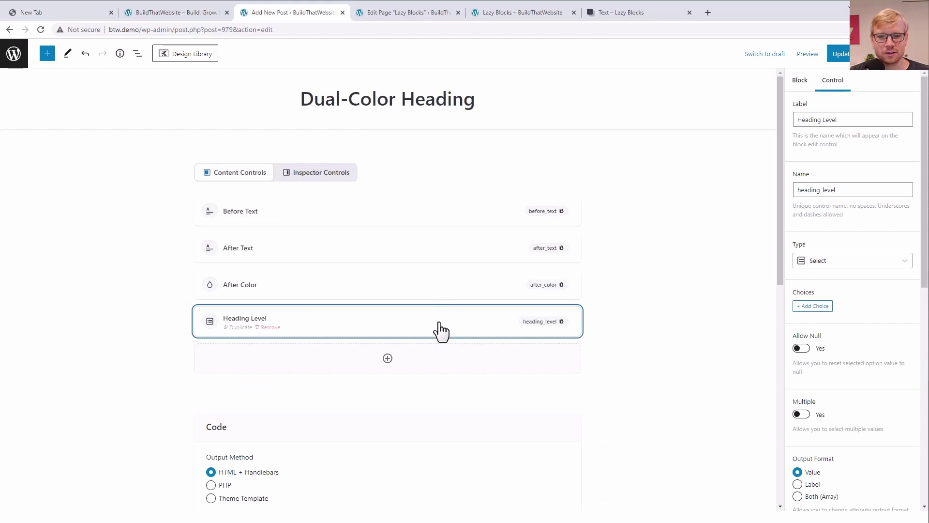
Step: Add the select choices H2/h2, H3/h3 and H4/h4
click(814, 306)
click(827, 308)
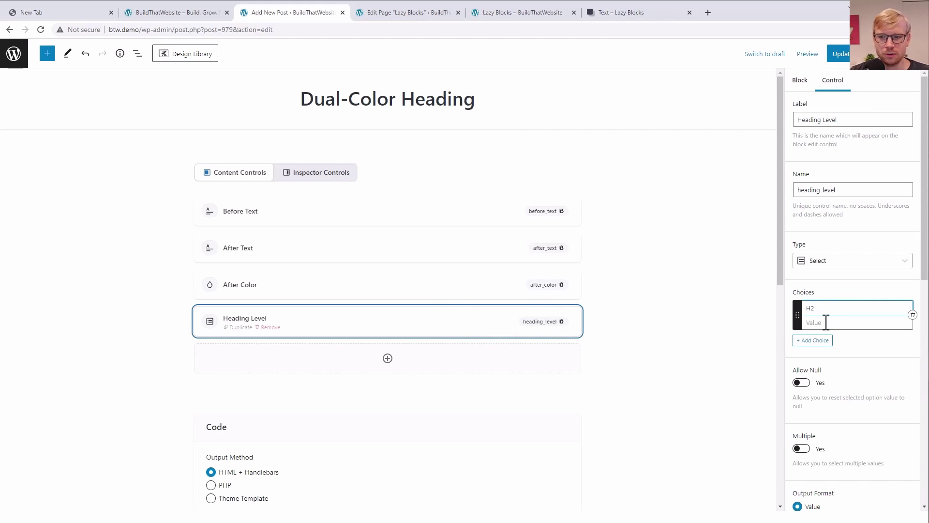
click(826, 322)
text(h2)
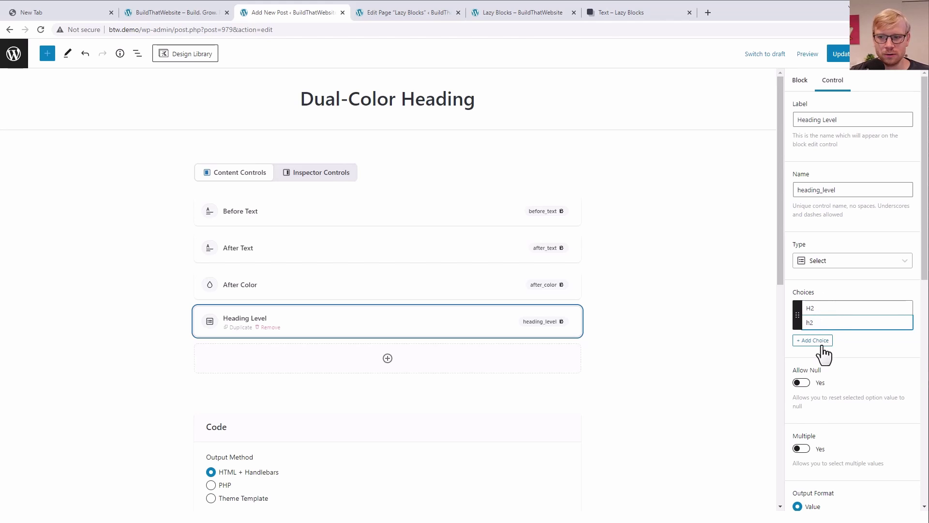
click(822, 340)
click(821, 342)
text(H3)
text(h3)
click(813, 377)
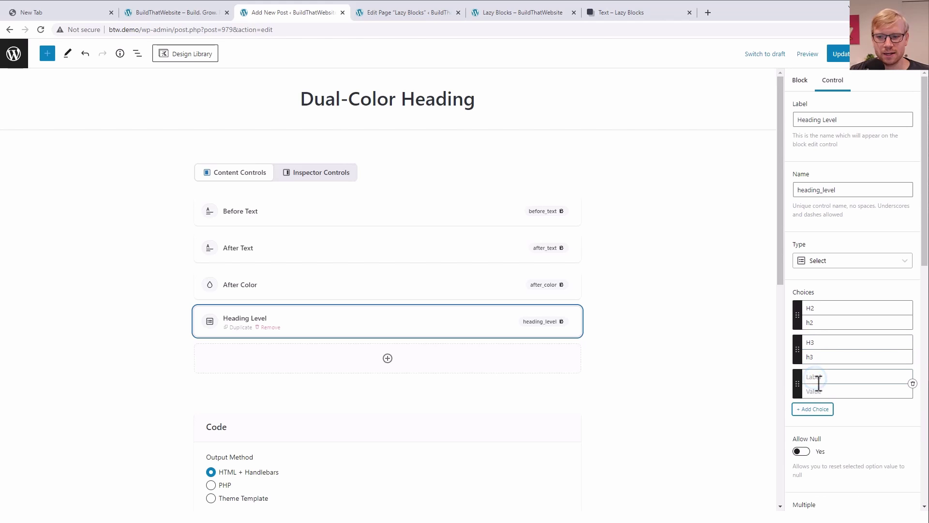
click(817, 382)
text(H4)
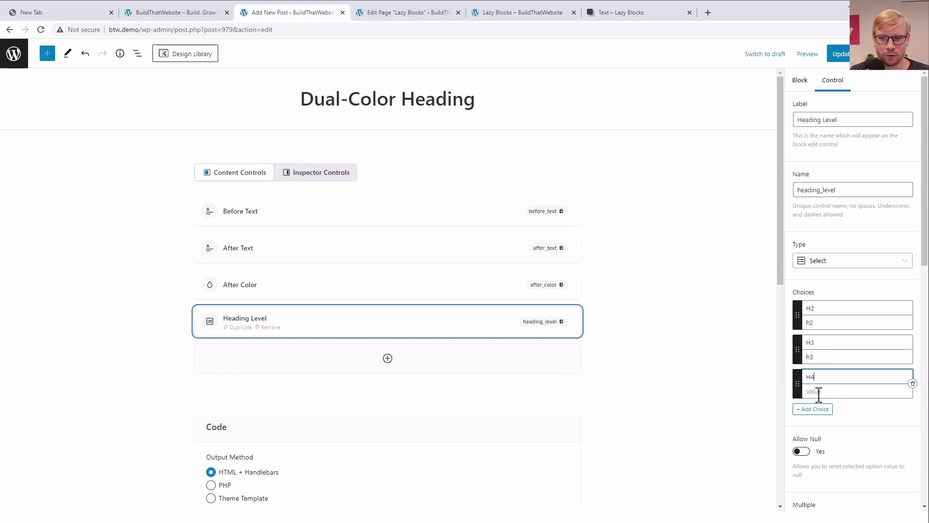
click(818, 392)
text(h4)
Step: Complete the remaining h2 entry and update the block
scroll(822, 363, down, 7)
click(829, 319)
scroll(835, 317, up, 1)
scroll(834, 317, up, 1)
text(h2)
click(840, 54)
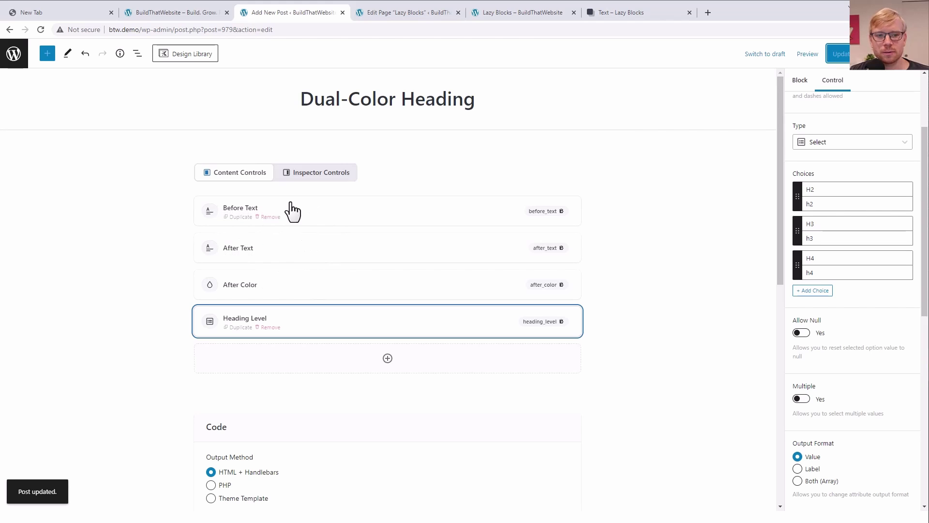
Step: Duplicate After Color, move the copy below Before Text, and rename it Before Color / before_color
click(324, 289)
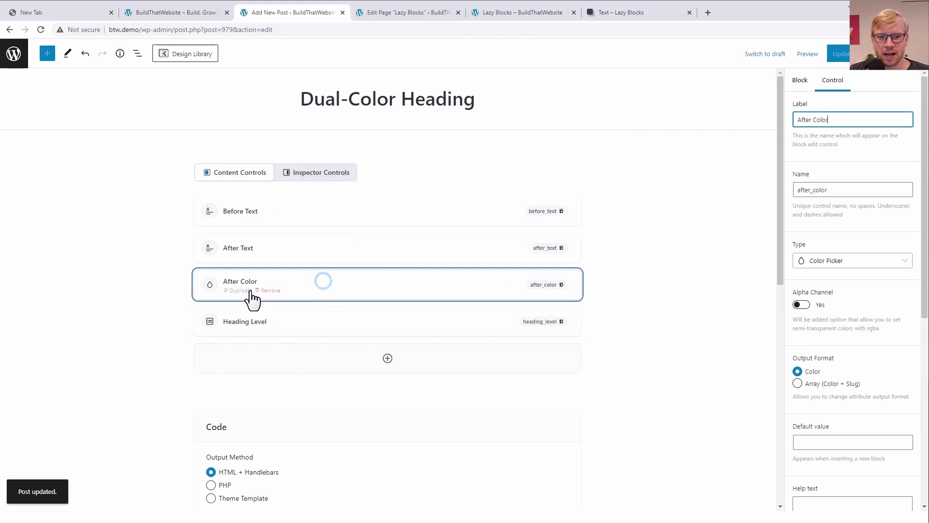
click(240, 290)
drag(317, 334, 317, 253)
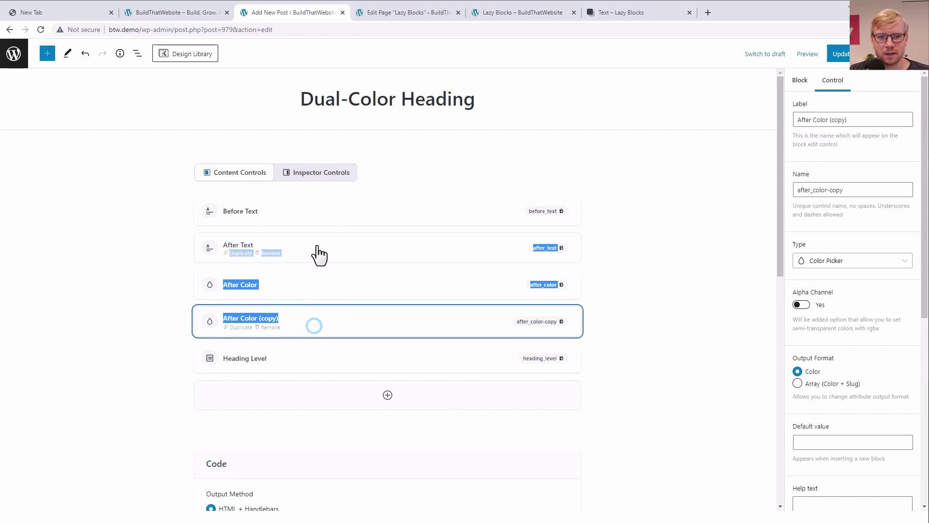
drag(207, 321, 240, 267)
drag(851, 120, 776, 129)
text(Before Color)
click(845, 190)
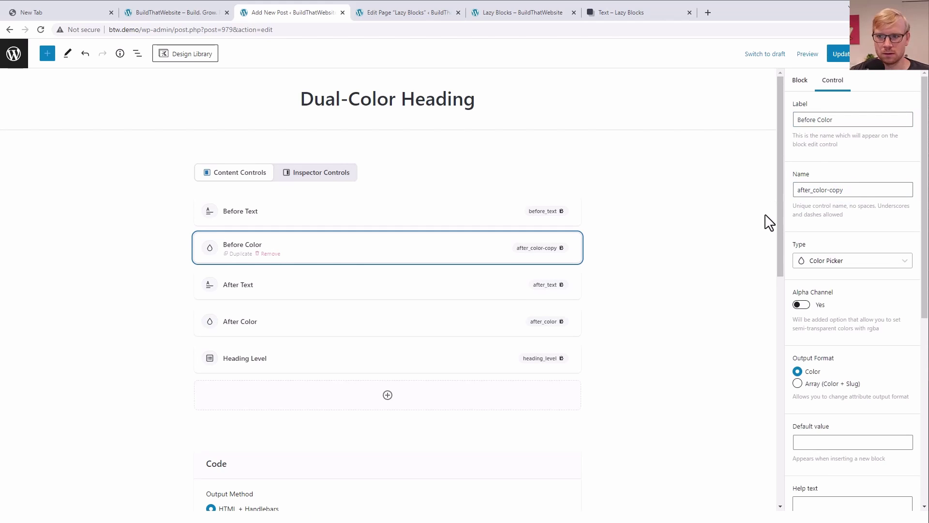
triple_click(861, 193)
text(before)
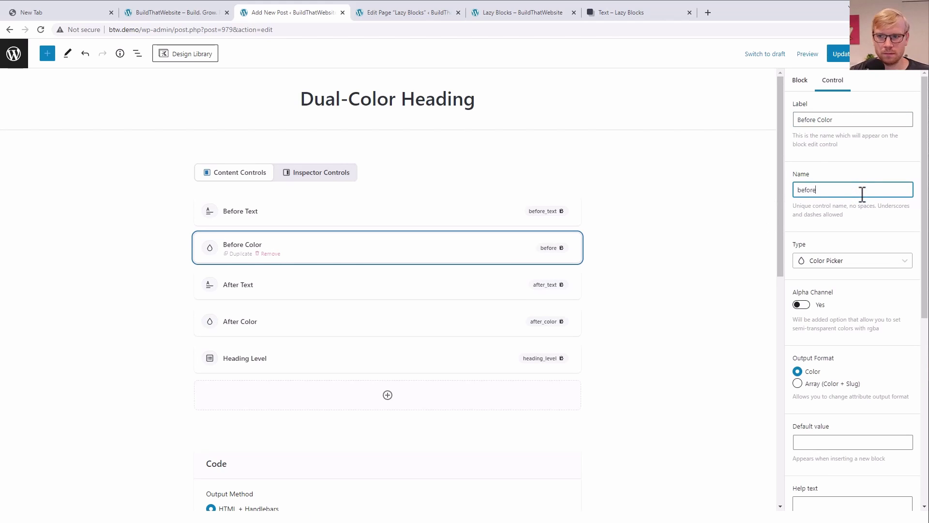
text(_color)
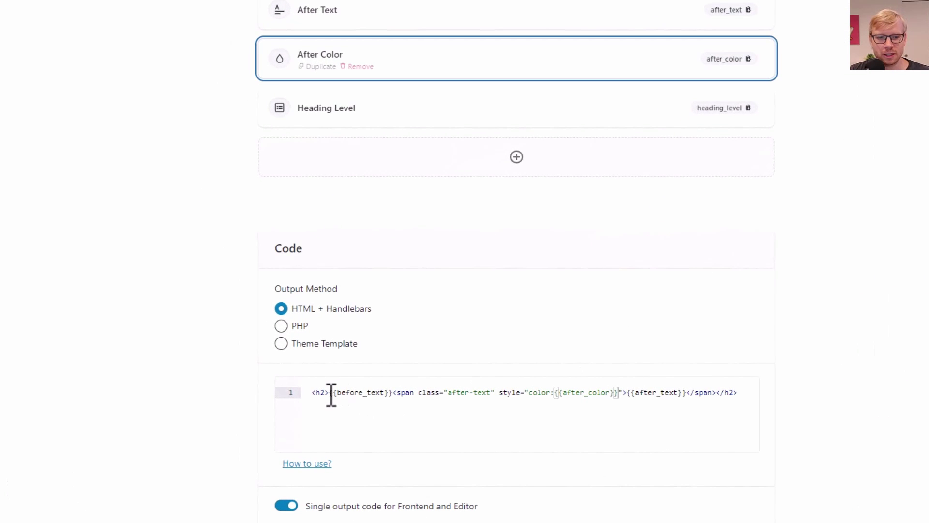
Step: Replace the fixed h2 in the opening and closing heading tags with {{heading_level}}
click(326, 391)
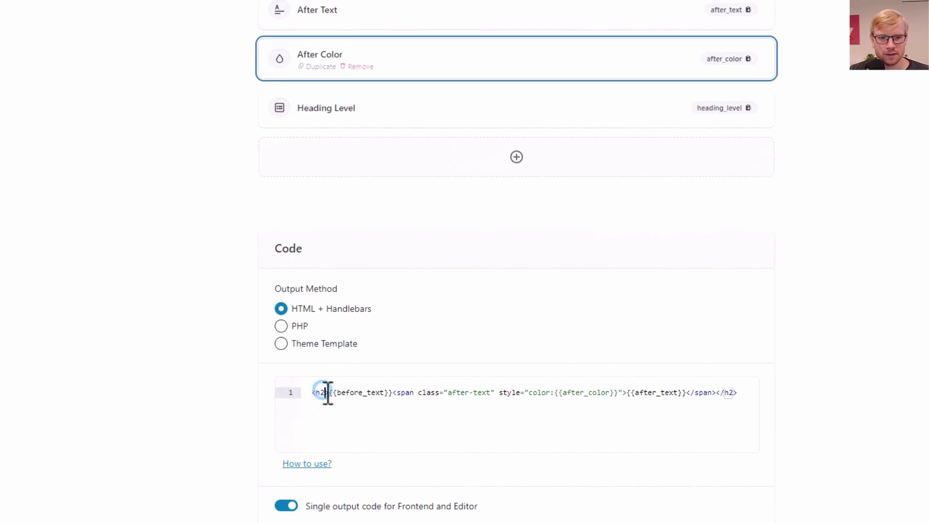
double_click(317, 392)
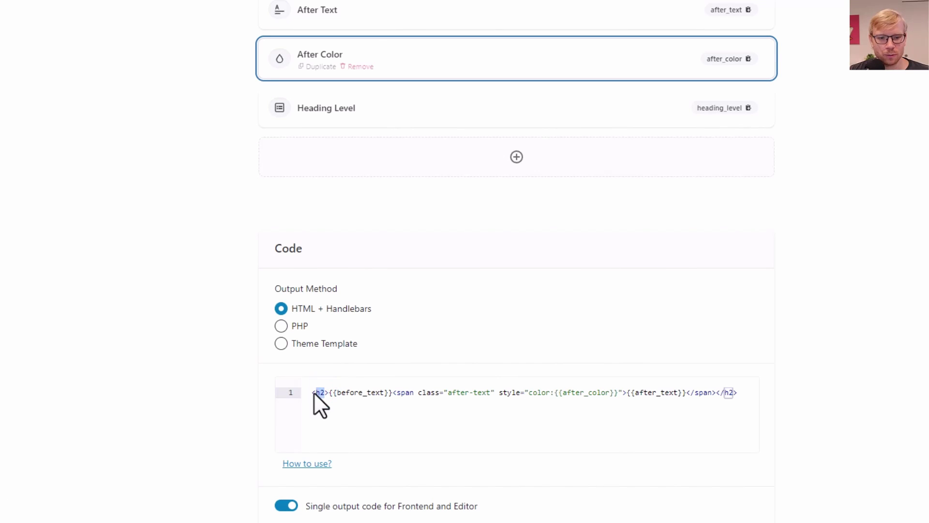
text({{)
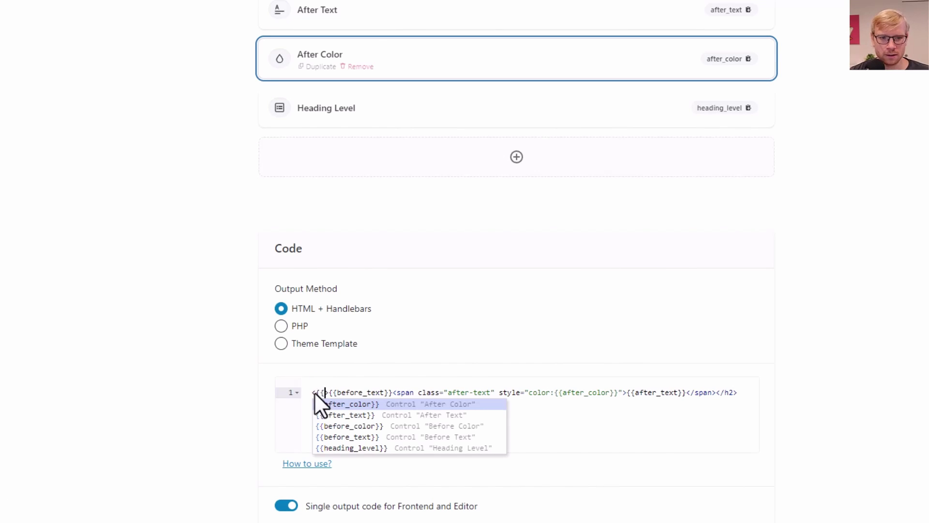
click(358, 447)
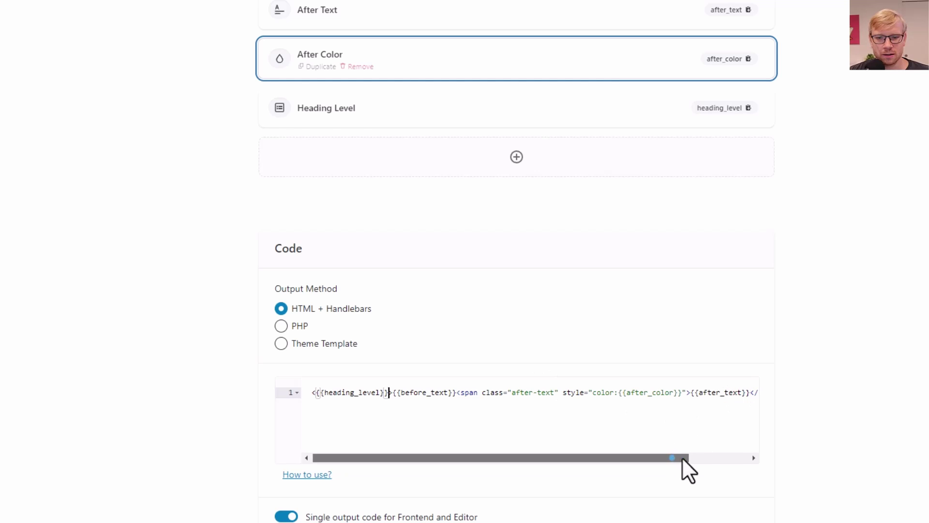
drag(682, 457, 756, 455)
drag(726, 392, 736, 393)
text({{>)
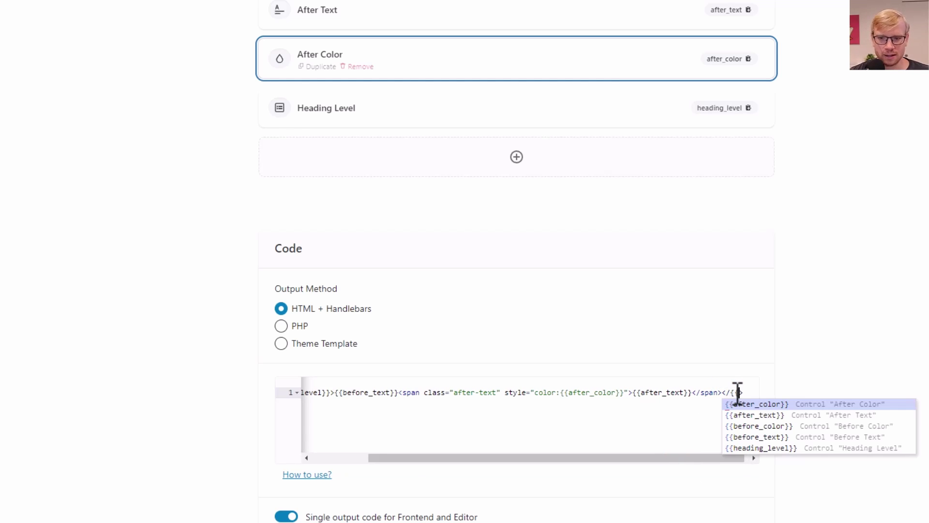
click(772, 445)
drag(483, 457, 432, 459)
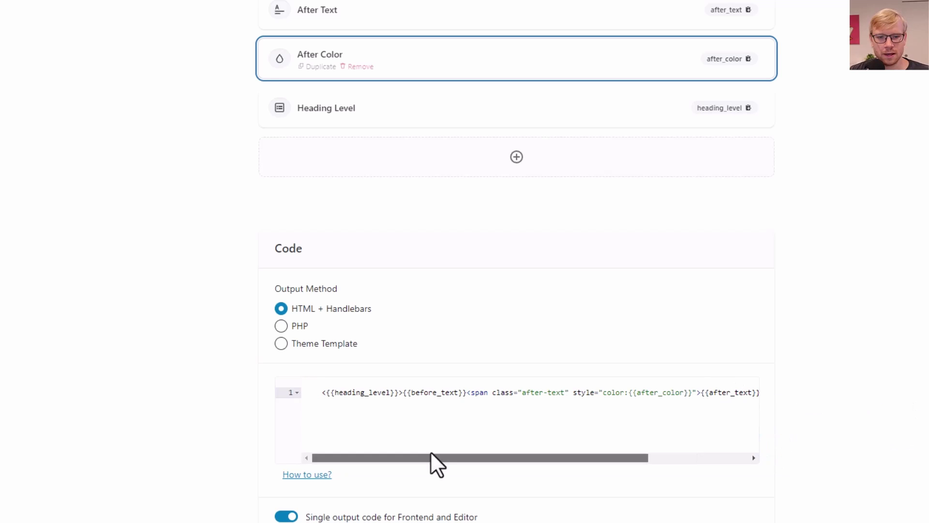
click(403, 392)
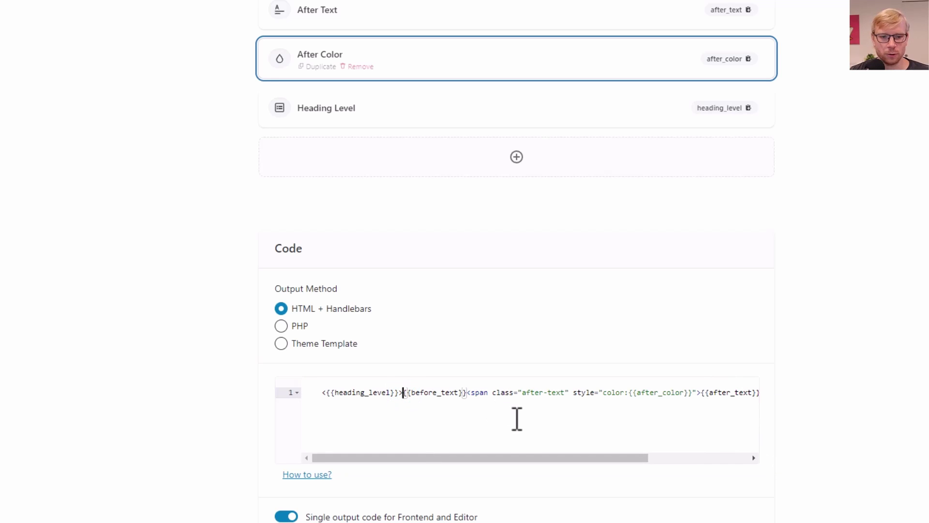
Step: Wrap the before text in a before-text span coloured {{before_color}}, closing it after {{before_text}}
text(<sp)
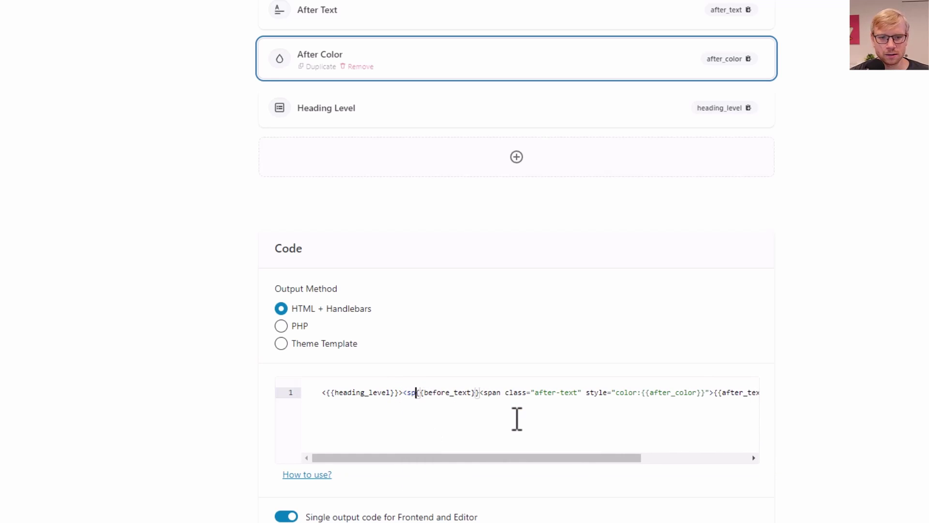
text(an)
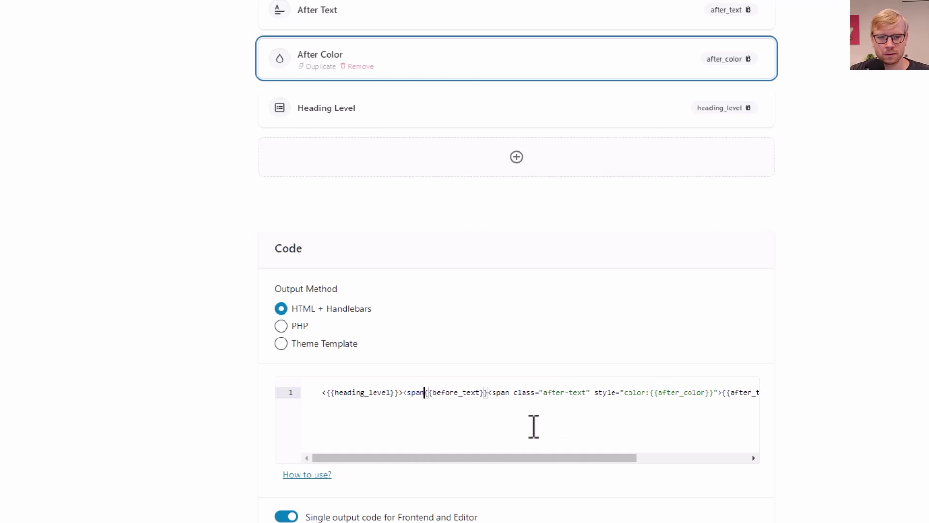
text( class="before)
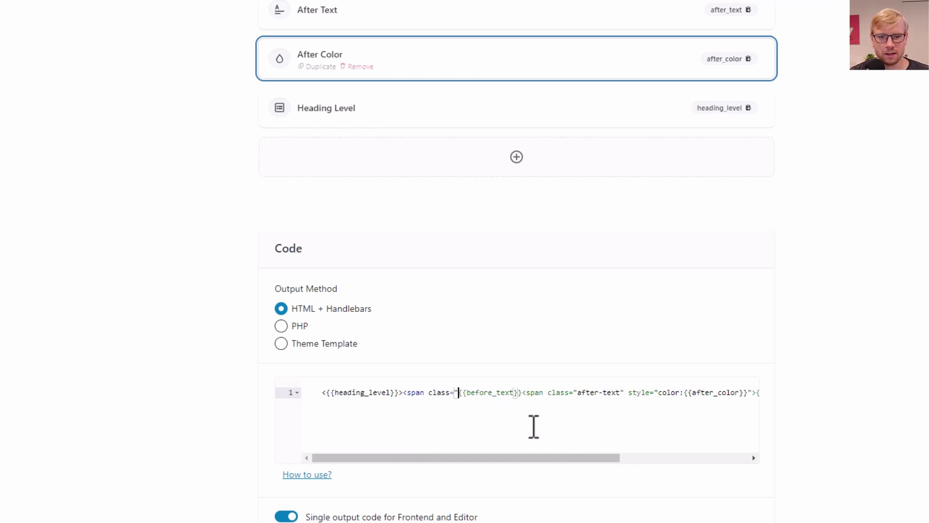
text(-text" "style="coo)
text(or: )
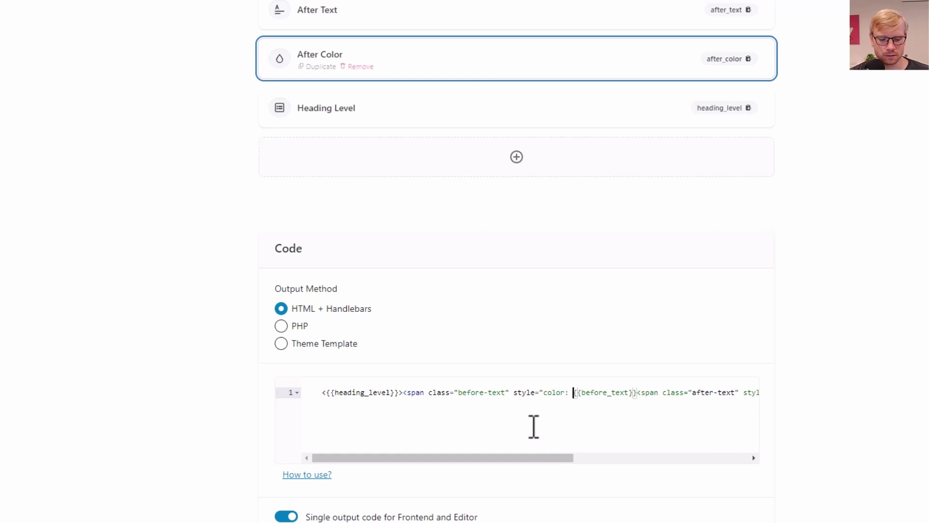
text({{)
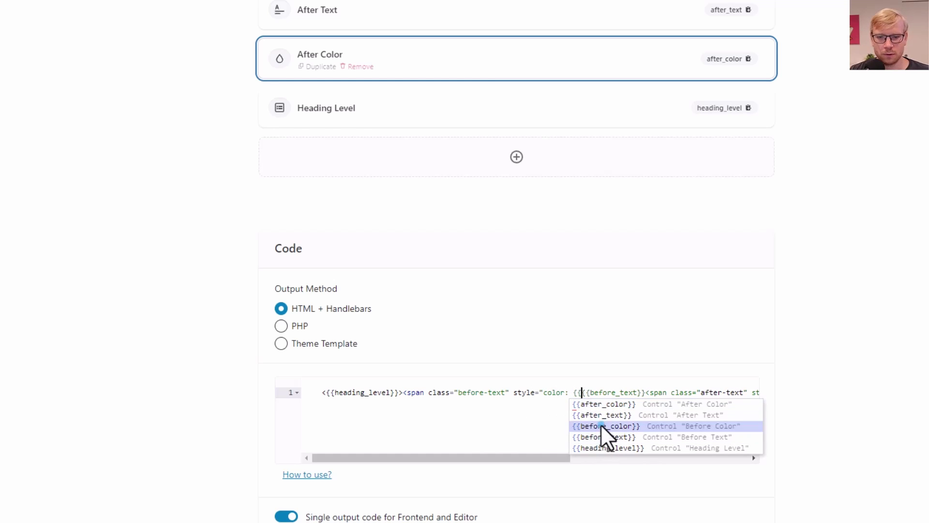
click(600, 426)
text("></span>)
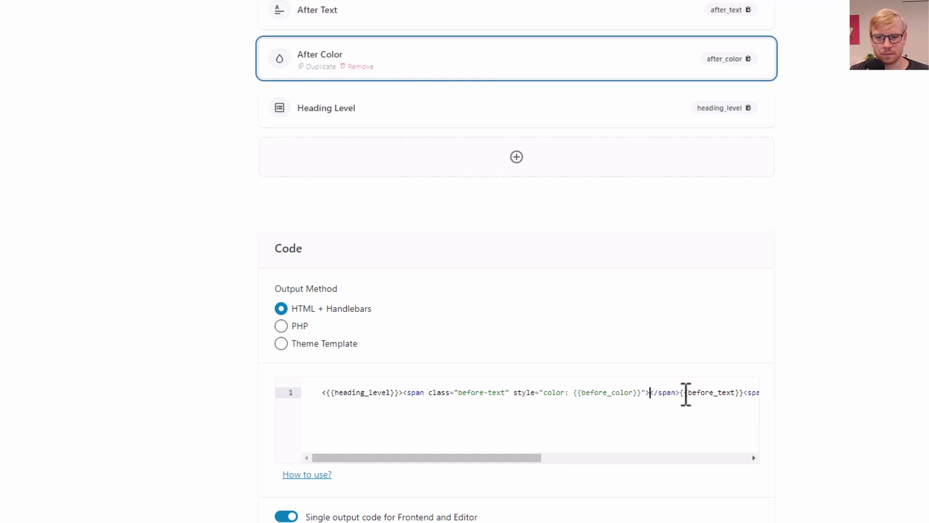
drag(679, 392, 650, 393)
key(ctrl+c)
key(BackSpace)
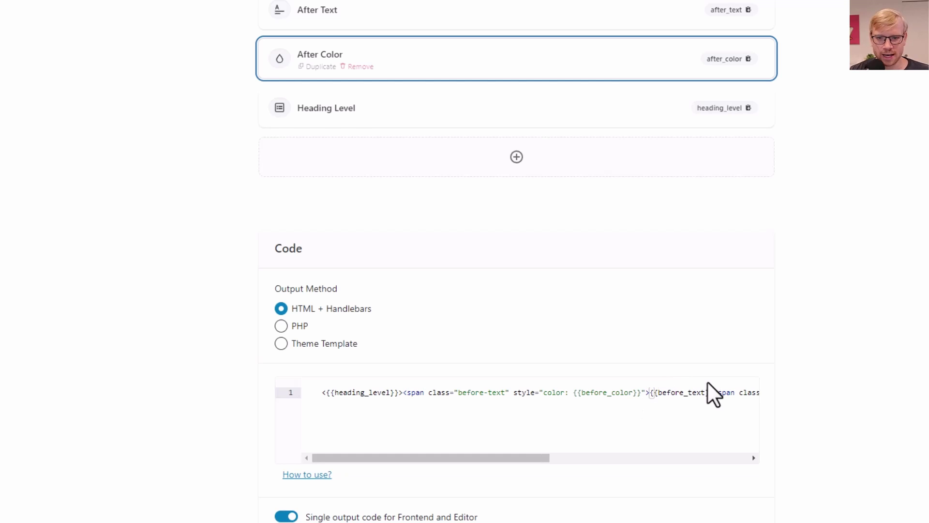
click(715, 395)
key(ctrl+v)
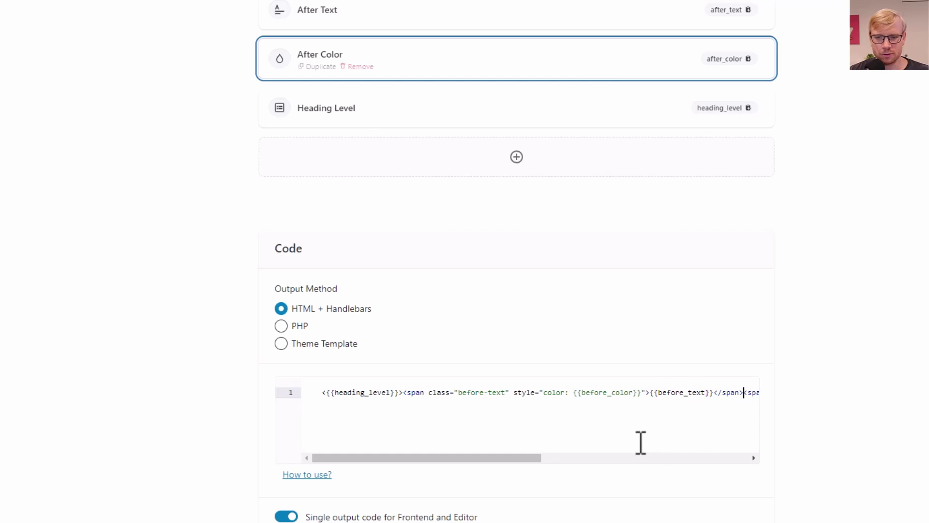
Step: Add 'margin-left: 6px;' to the after-text span's inline style
scroll(480, 459, right, 8)
click(553, 393)
text(;)
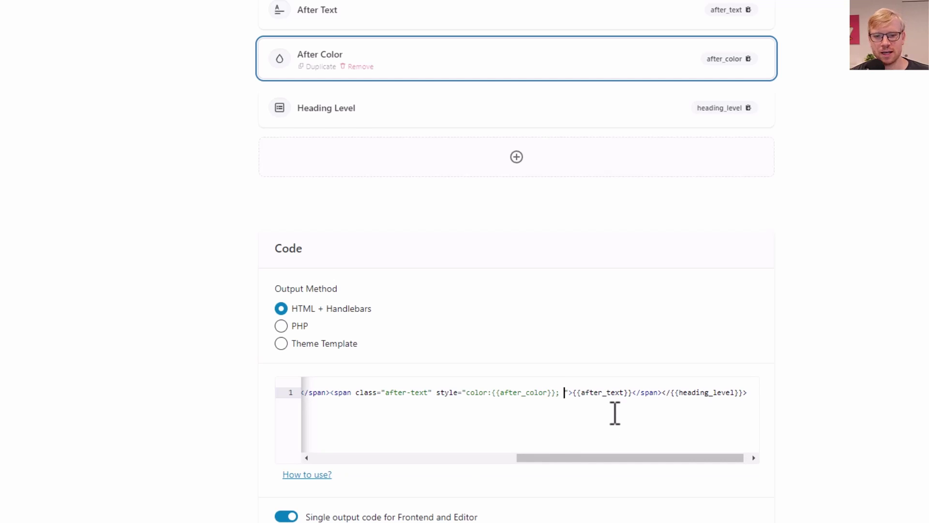
text( margin)
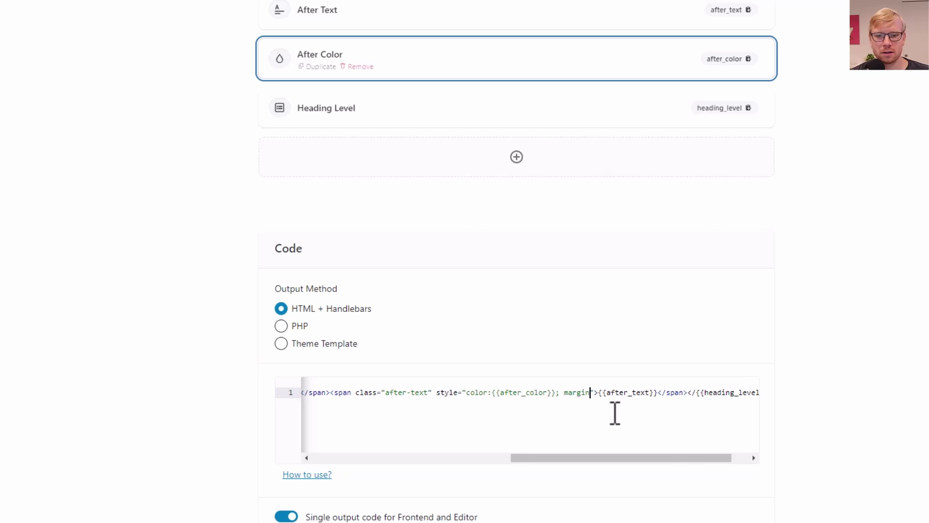
text(-left)
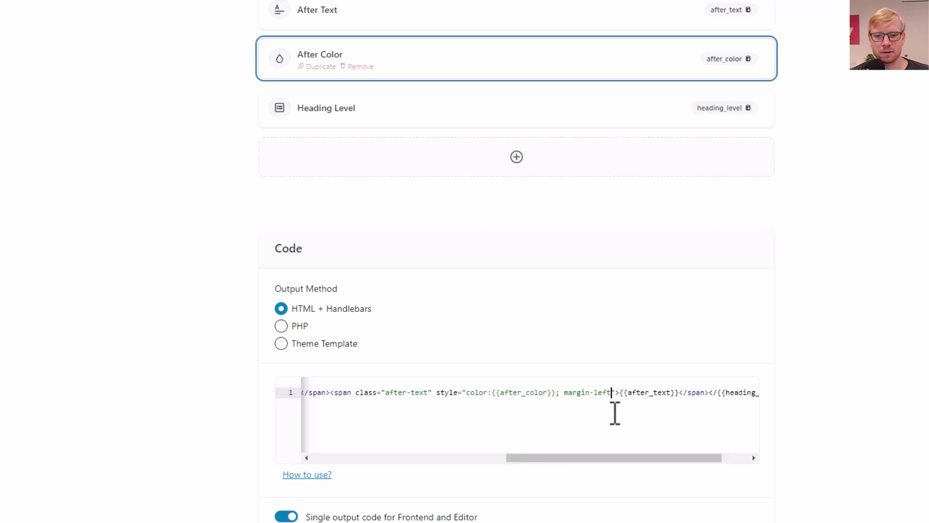
text(: 6px;)
key(Left)
key(Left)
key(Left)
text(6)
drag(689, 463, 696, 459)
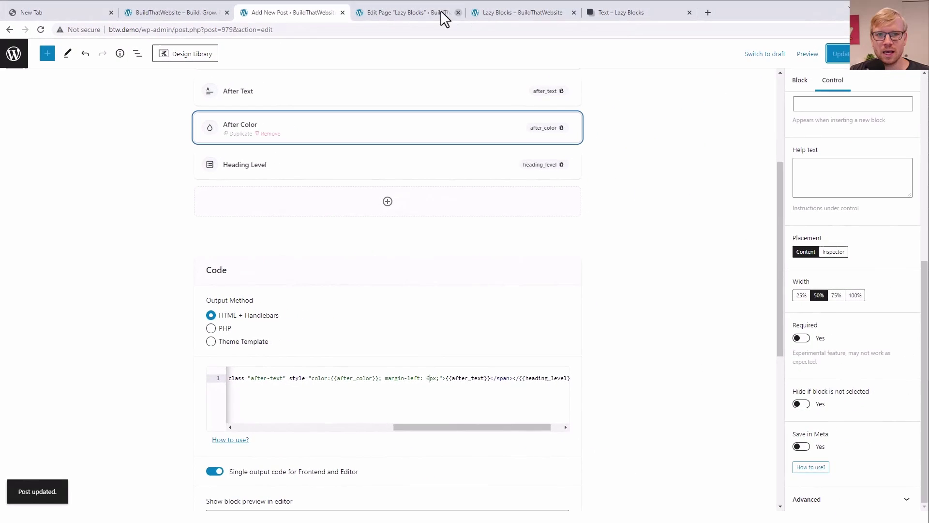
Step: Reload the page editor and make the Dual-Color Heading's before text blue
click(440, 12)
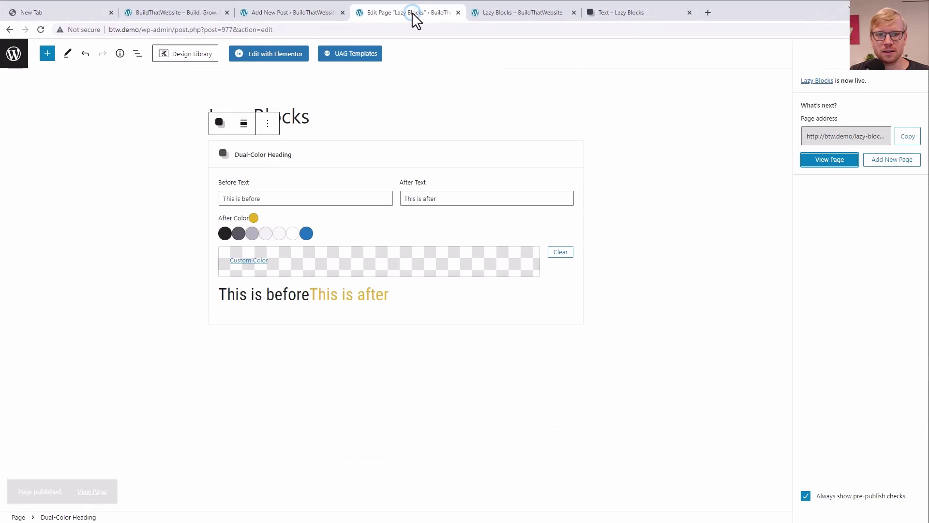
click(41, 30)
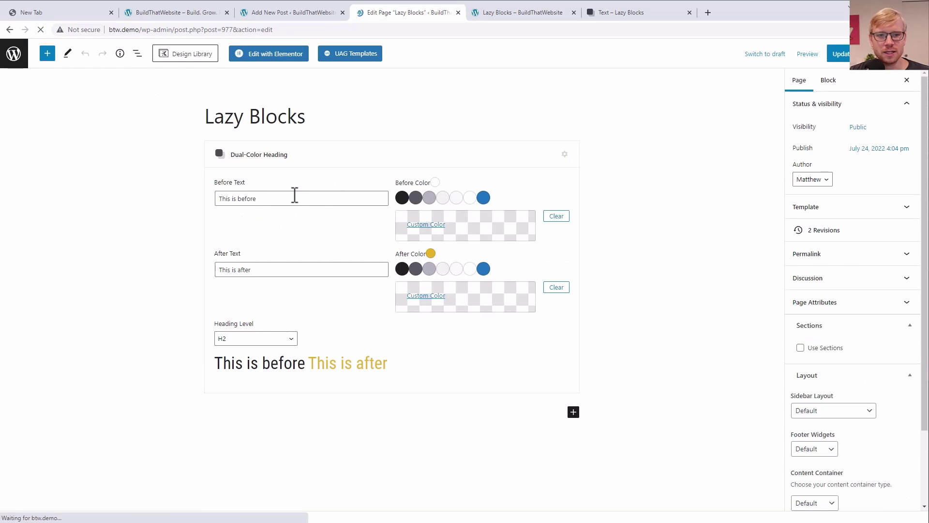
drag(293, 197, 221, 205)
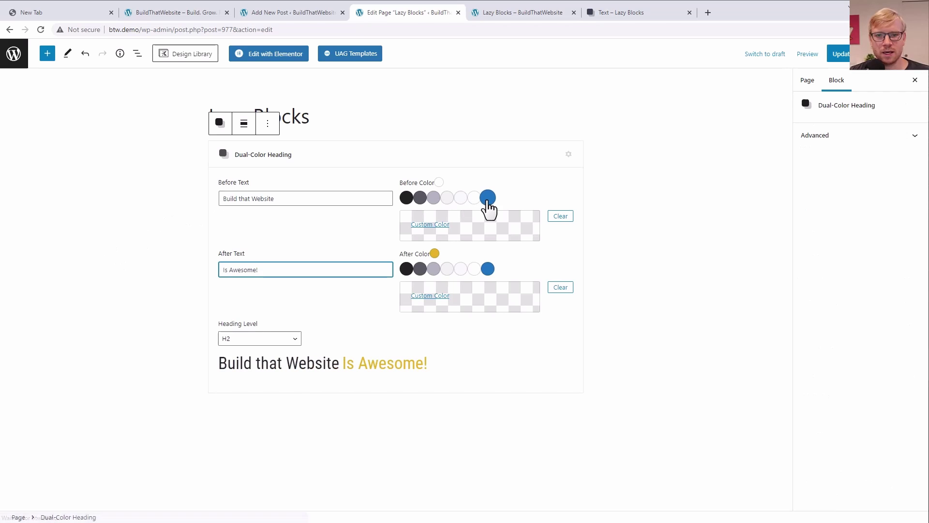
click(487, 200)
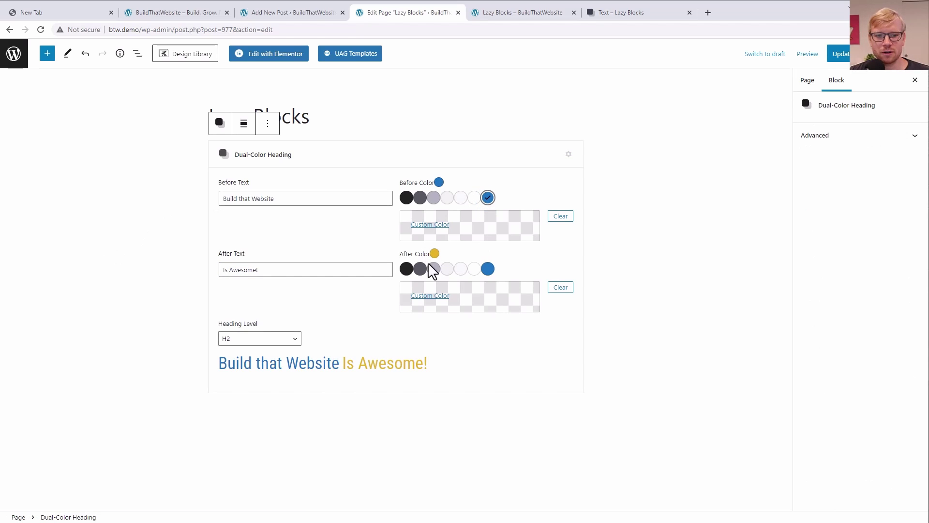
Step: Try heading levels H3, H4 and H2, settling on H3
click(286, 338)
click(246, 358)
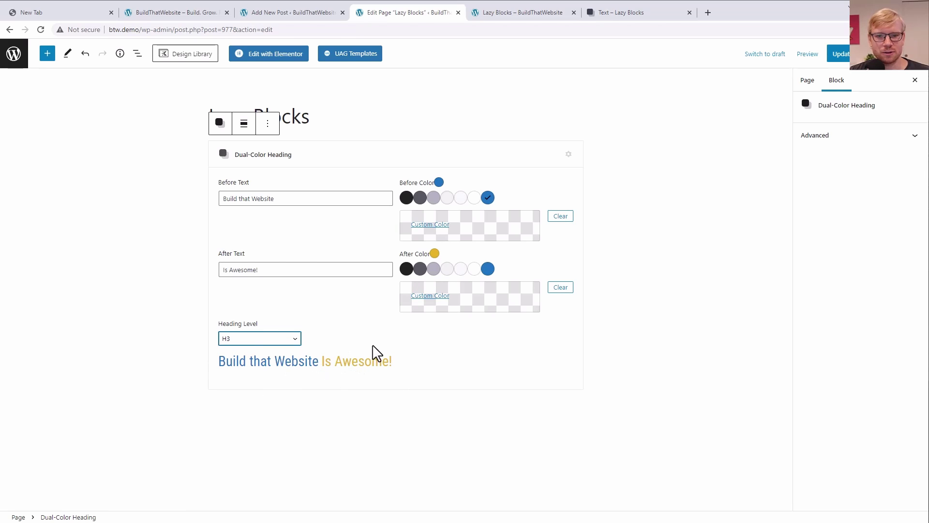
click(288, 338)
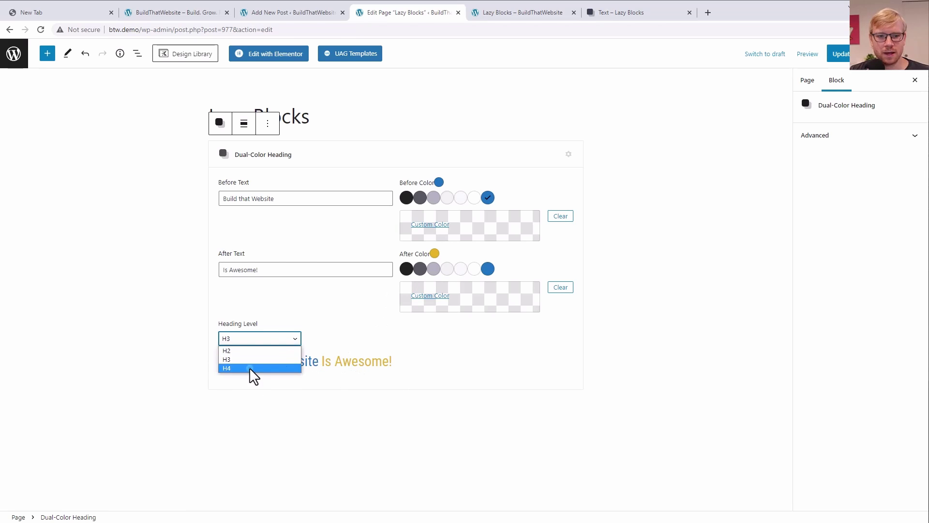
click(249, 367)
click(279, 339)
click(260, 351)
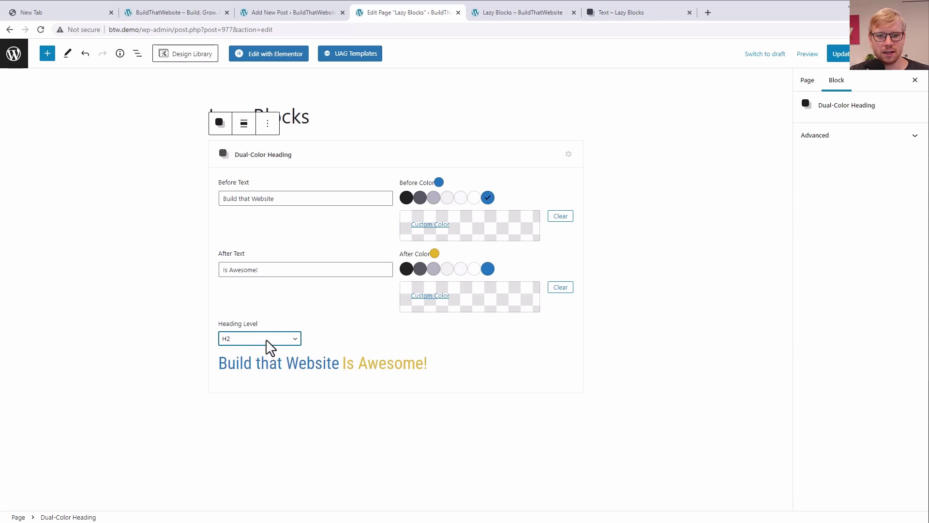
click(266, 339)
click(255, 358)
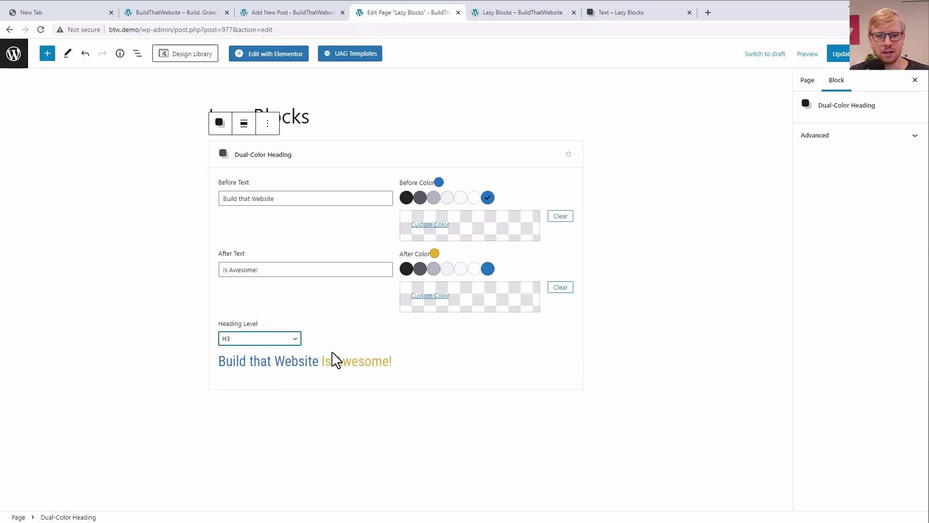
Step: Update the page and reload the live front-end view
click(836, 54)
click(529, 10)
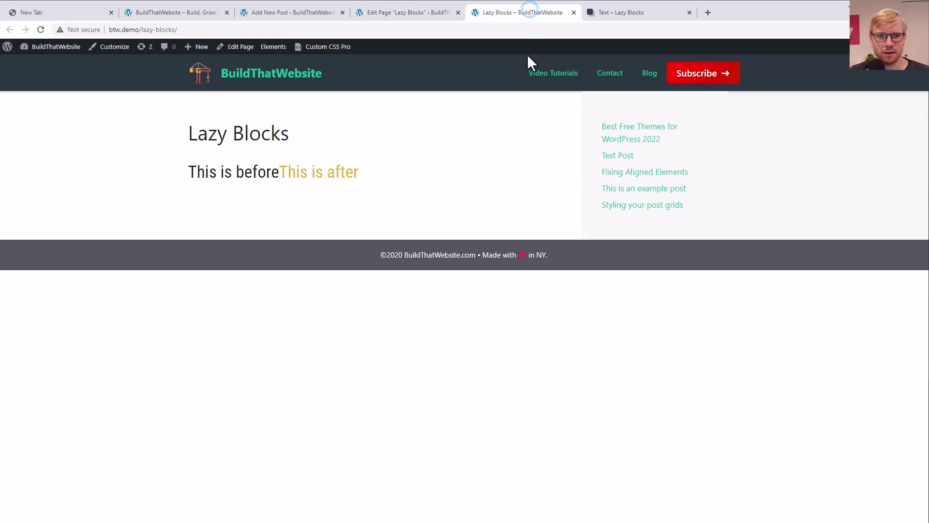
key(F5)
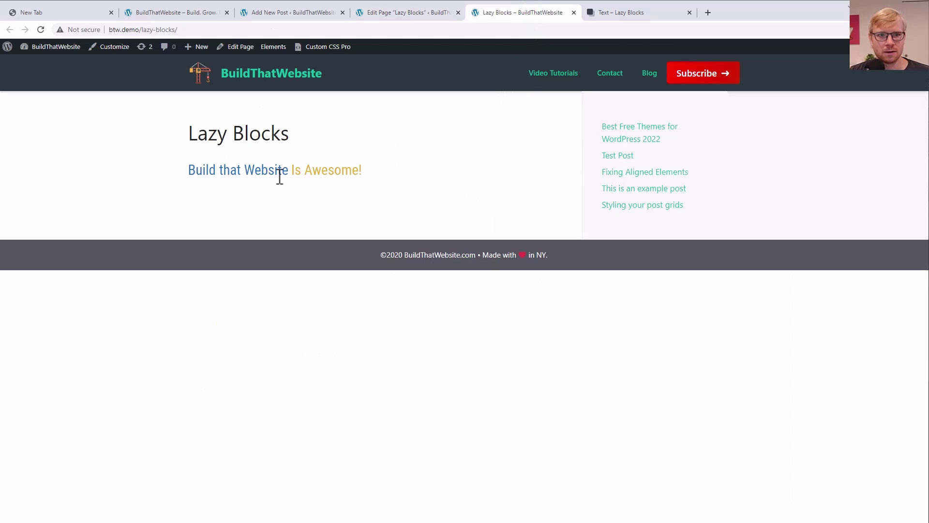
Step: Inspect the live heading in developer tools to confirm it is an h3, then close them
right_click(273, 171)
click(293, 310)
scroll(458, 442, up, 1)
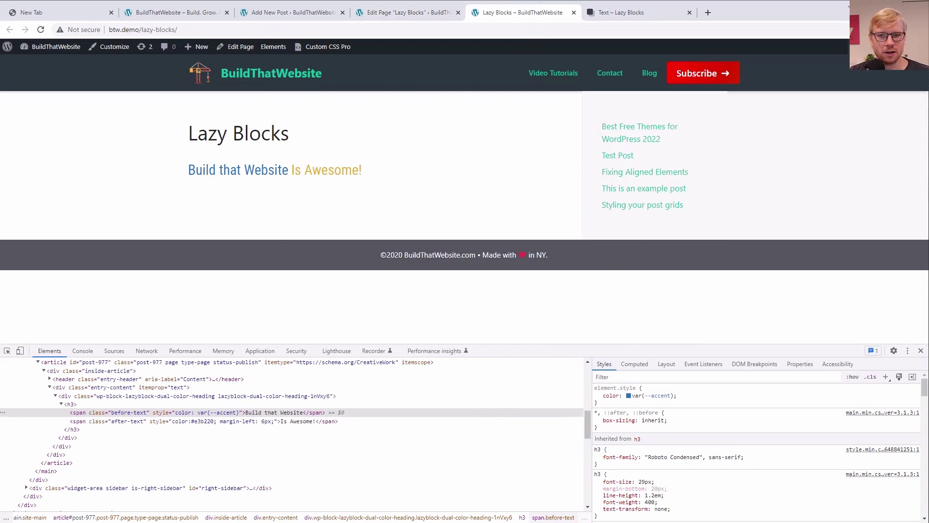
key(ctrl+plus)
key(ctrl+plus)
click(115, 468)
scroll(153, 455, down, 1)
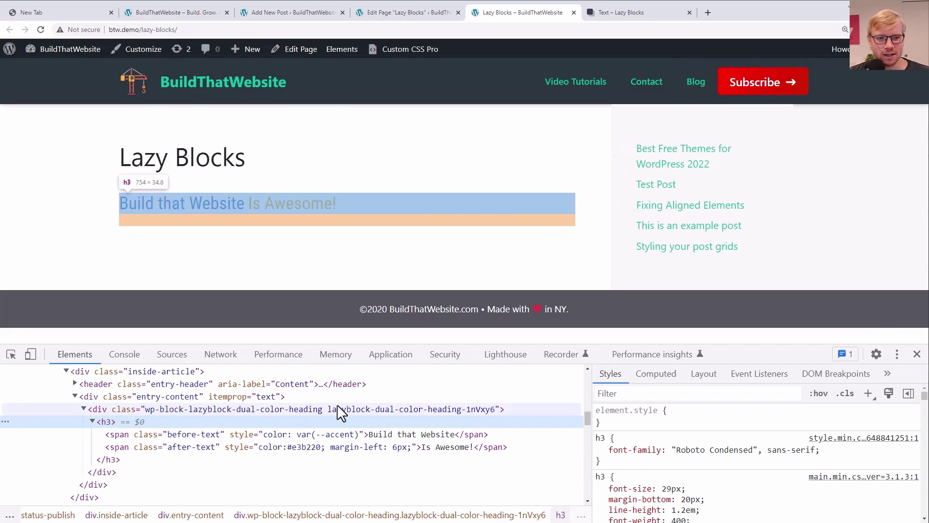
click(916, 355)
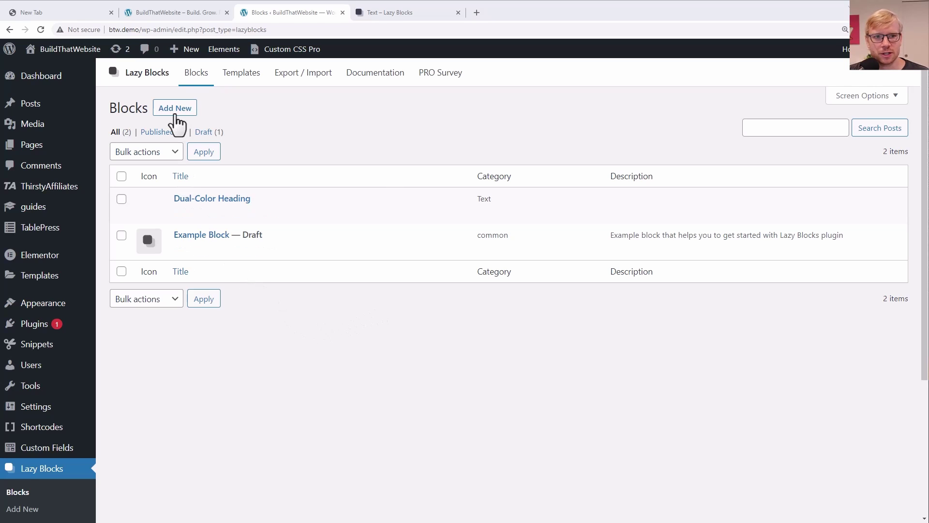
Step: Create the Callout Box block with a 'Box Heading' text control (box-heading) limited to 60 characters
click(175, 109)
text(Callout Box)
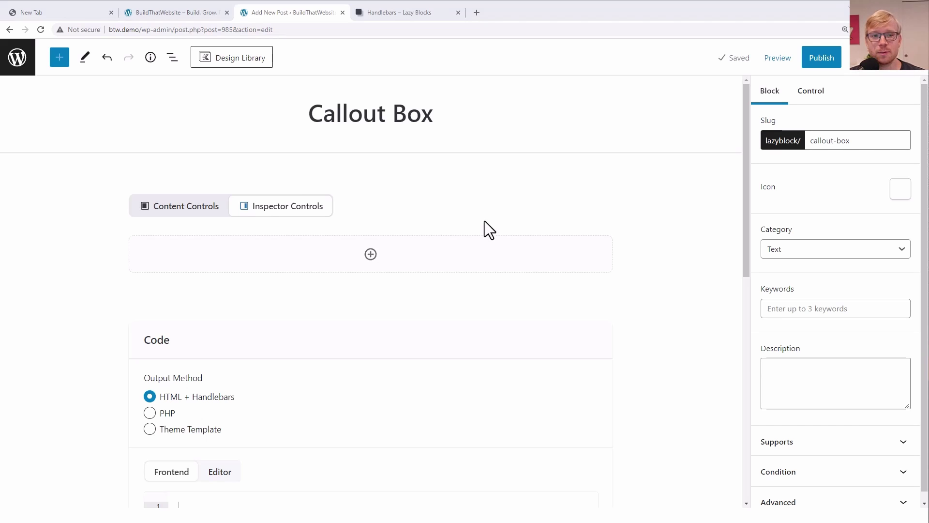
click(370, 253)
click(234, 258)
click(796, 143)
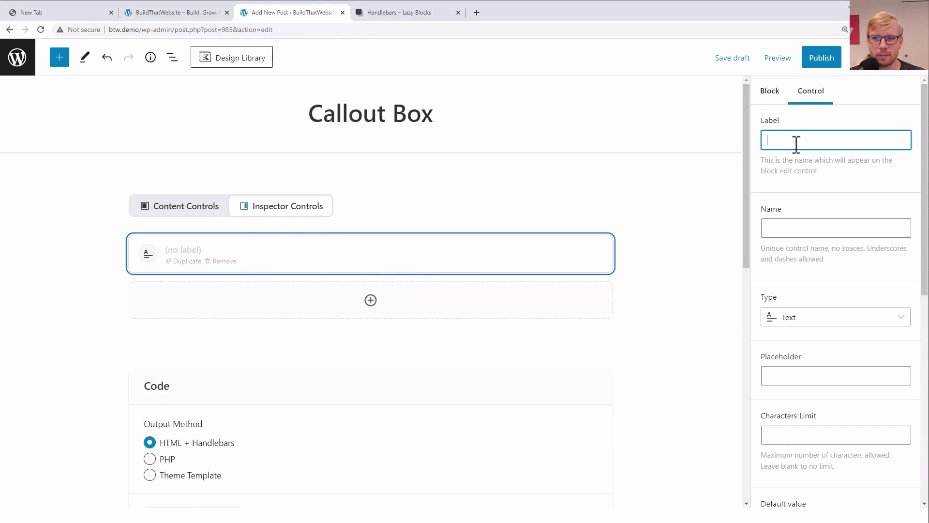
text(Box Heading)
click(790, 228)
click(793, 432)
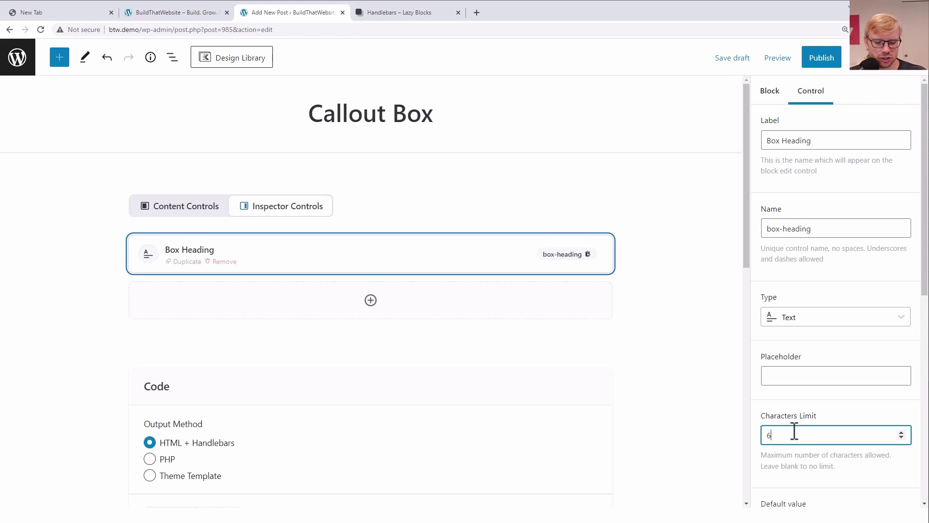
scroll(825, 418, down, 2)
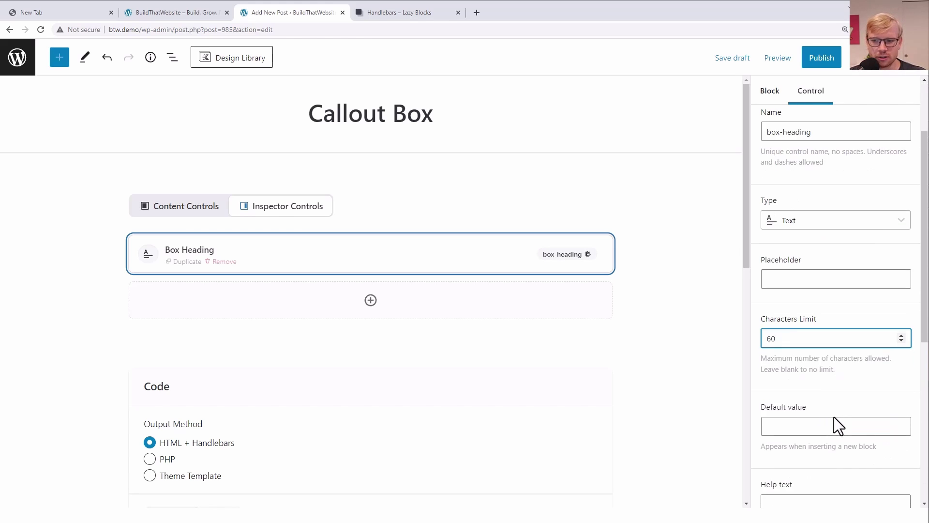
click(834, 426)
Step: Add a 'Box Color' Color Picker control (box-color) and save the block as a draft
click(371, 301)
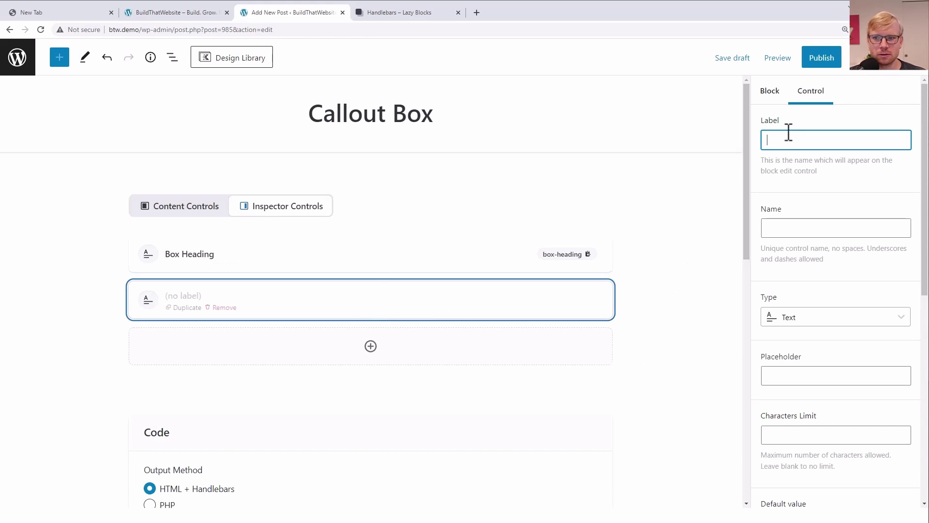
text(B)
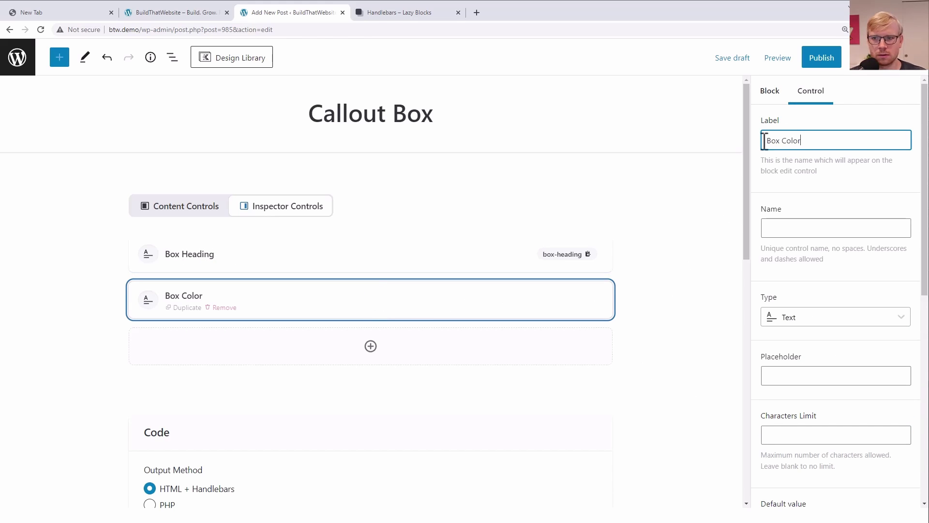
text(ox Color)
click(786, 227)
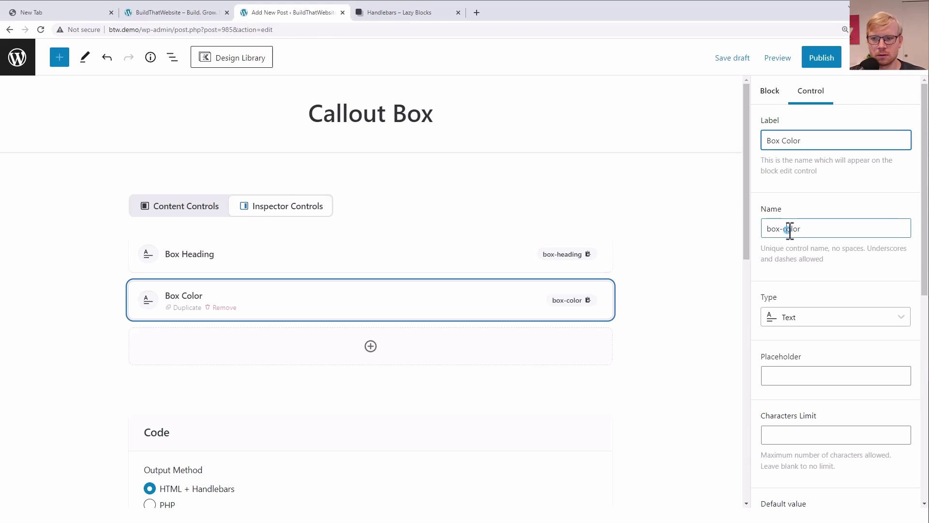
click(803, 319)
text(col)
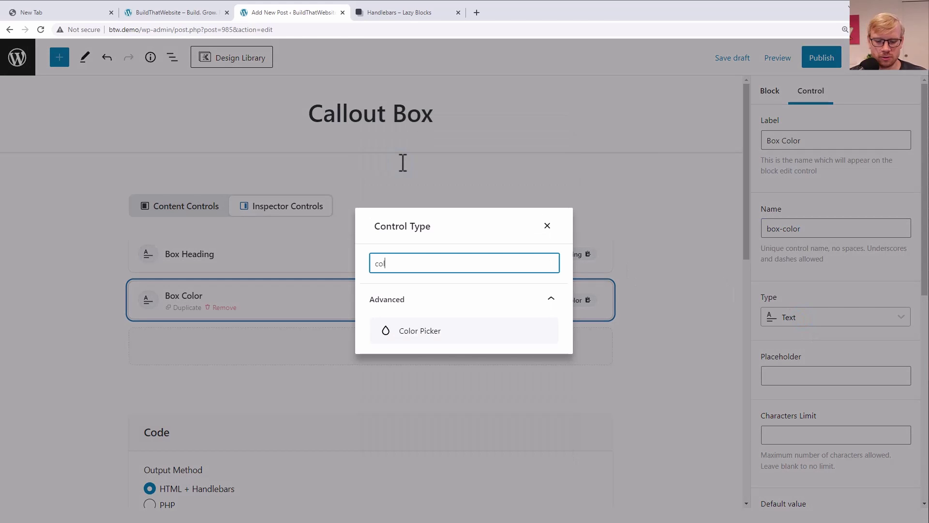
text(or)
click(440, 330)
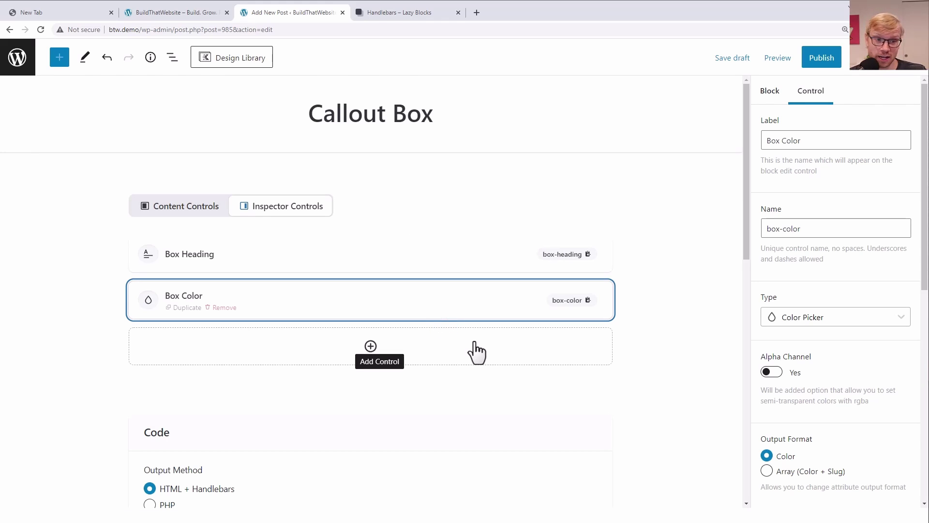
key(ctrl+s)
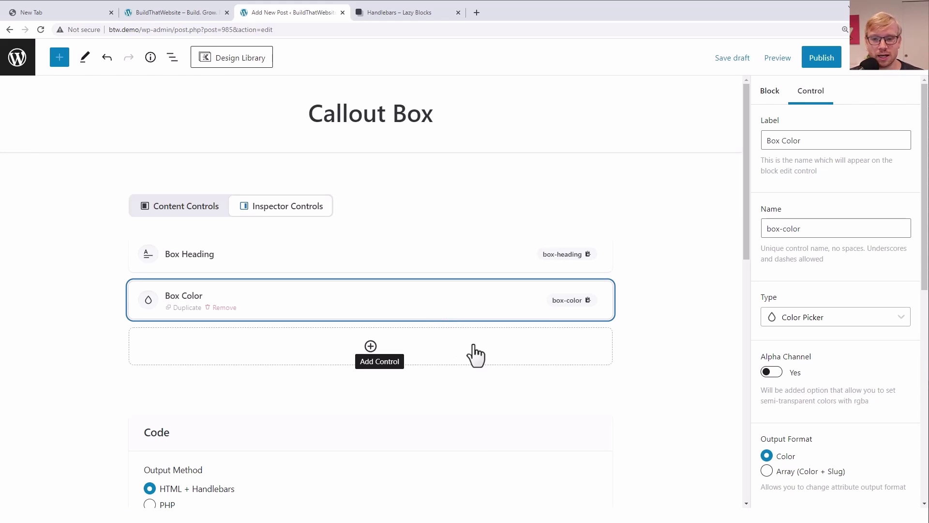
Step: Add a new content control and make it an Inner Blocks control
click(371, 345)
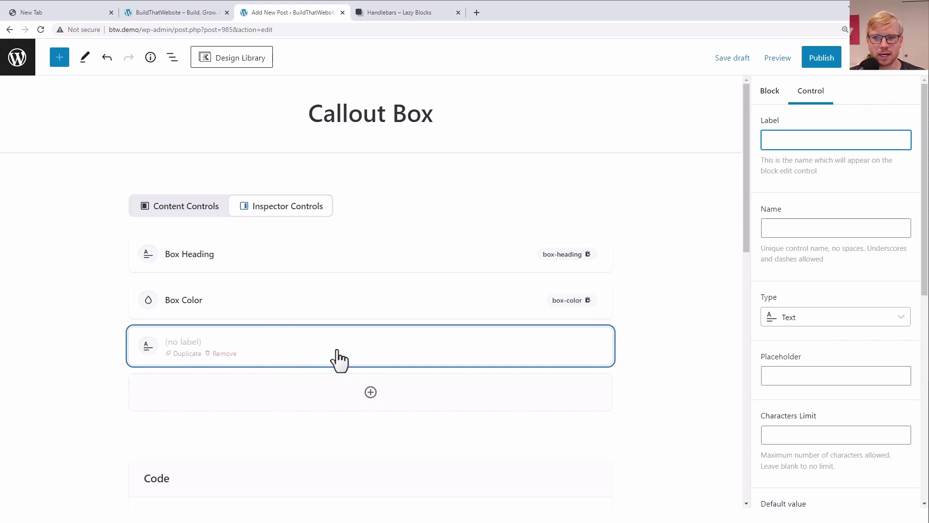
click(176, 211)
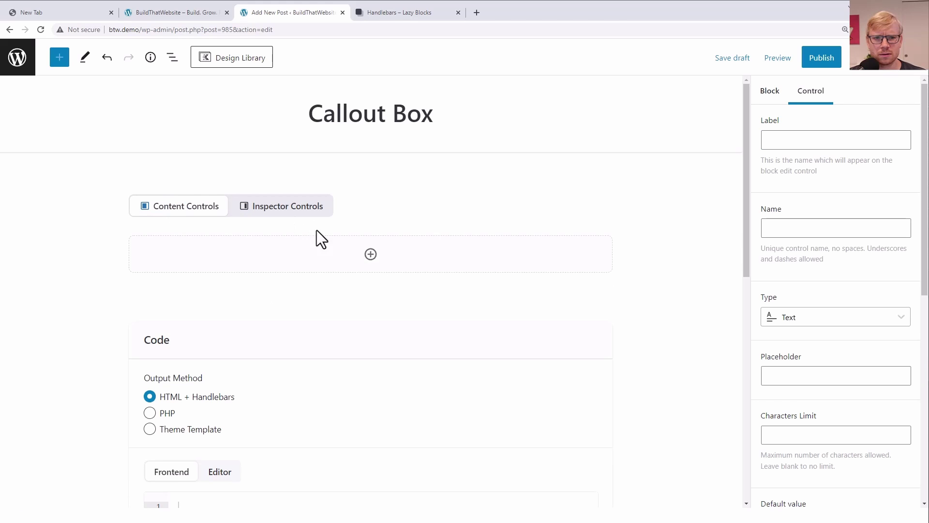
click(372, 255)
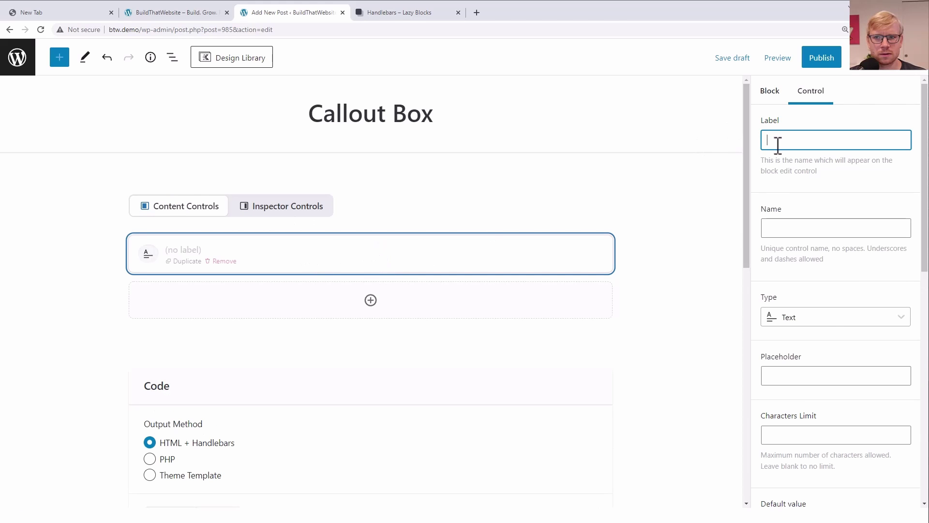
click(818, 320)
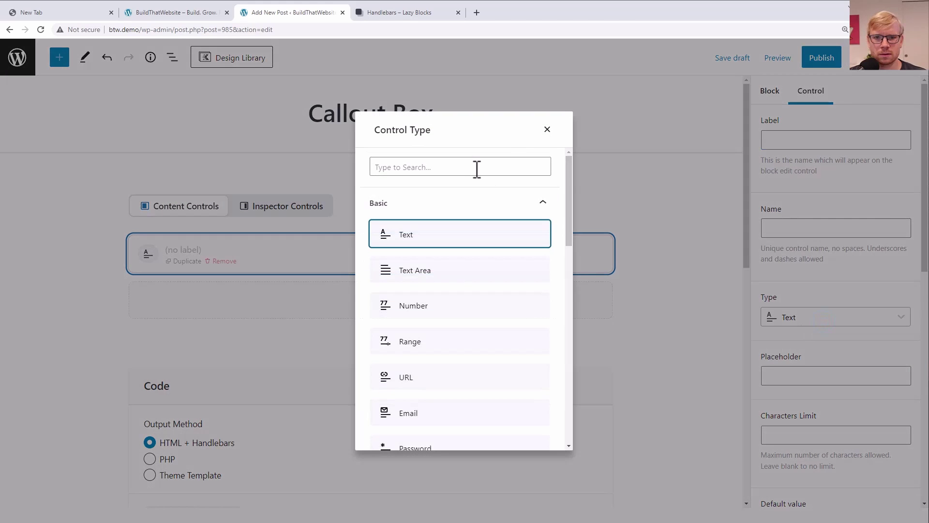
click(477, 167)
text(inn)
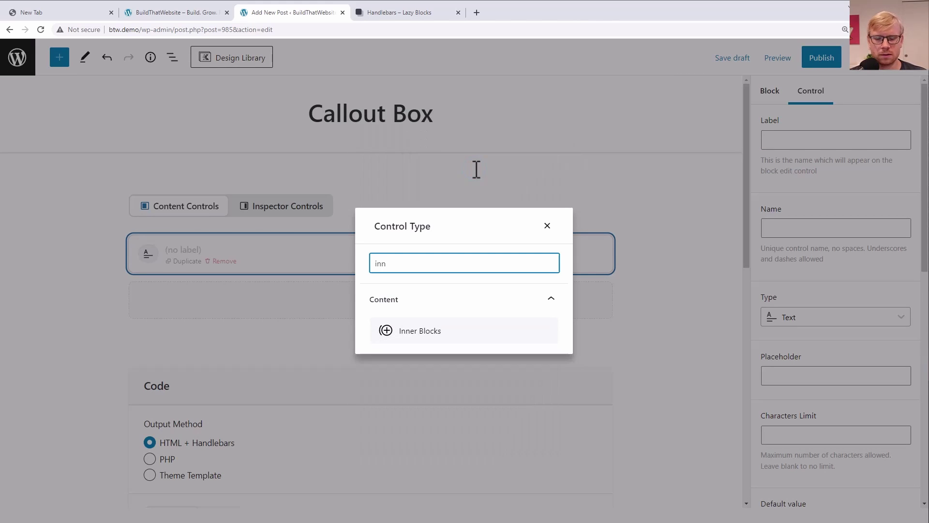
click(435, 333)
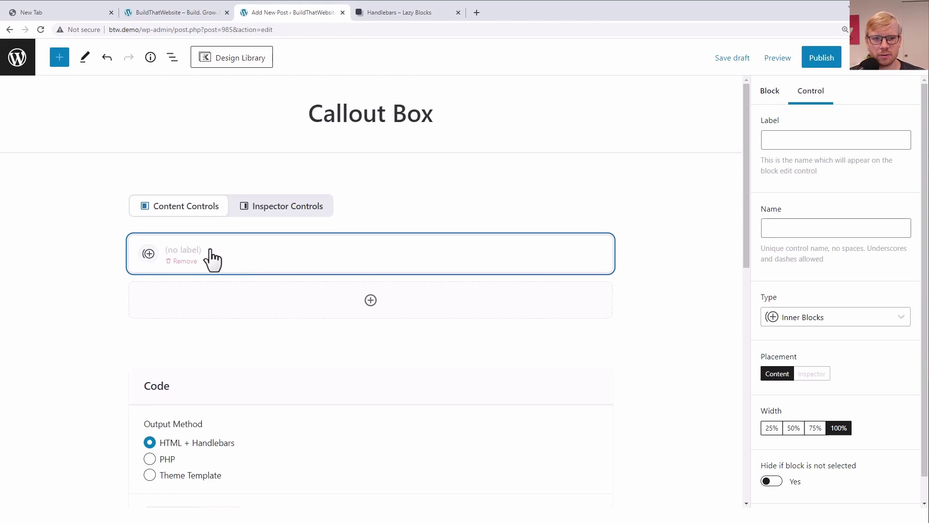
Step: Label the control 'Inner Content' so its name fills in as inner-content
click(809, 139)
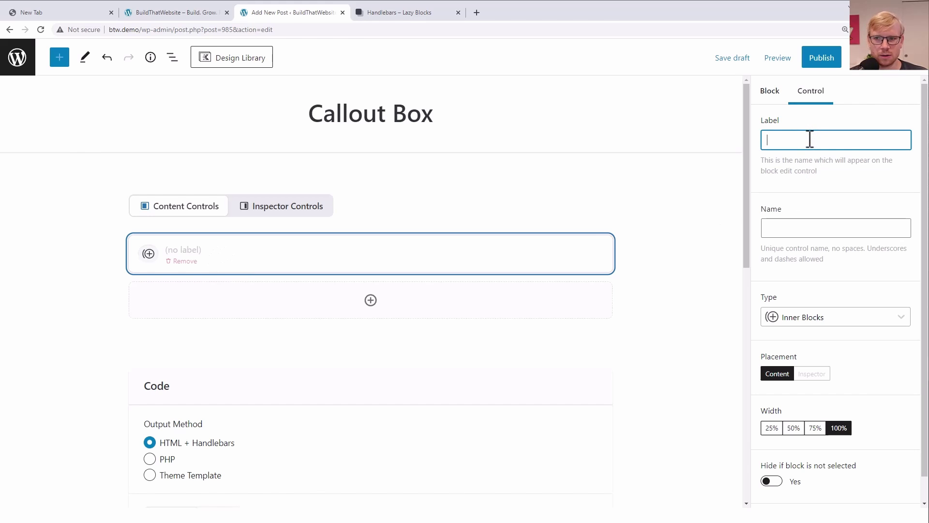
text(Inn)
text(te)
key(BackSpace)
key(BackSpace)
text(er Content)
key(Tab)
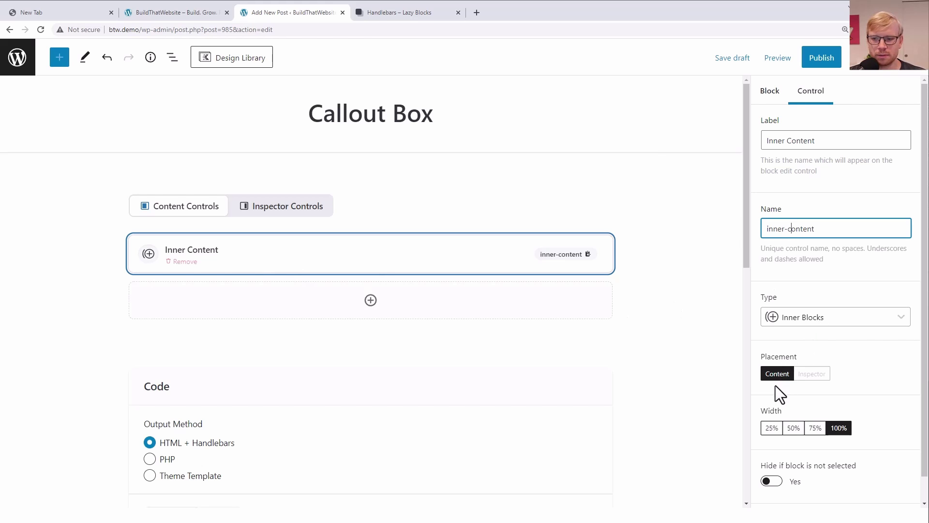
scroll(776, 397, down, 1)
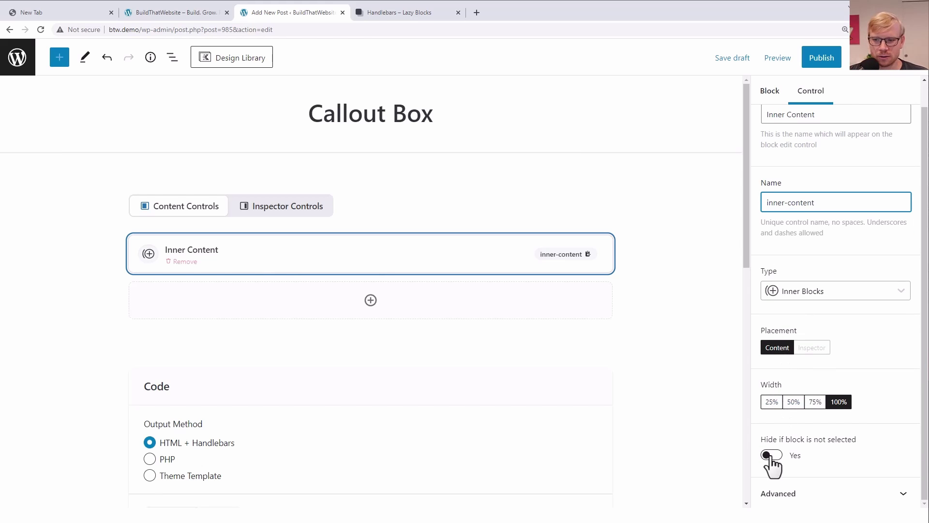
scroll(454, 319, down, 2)
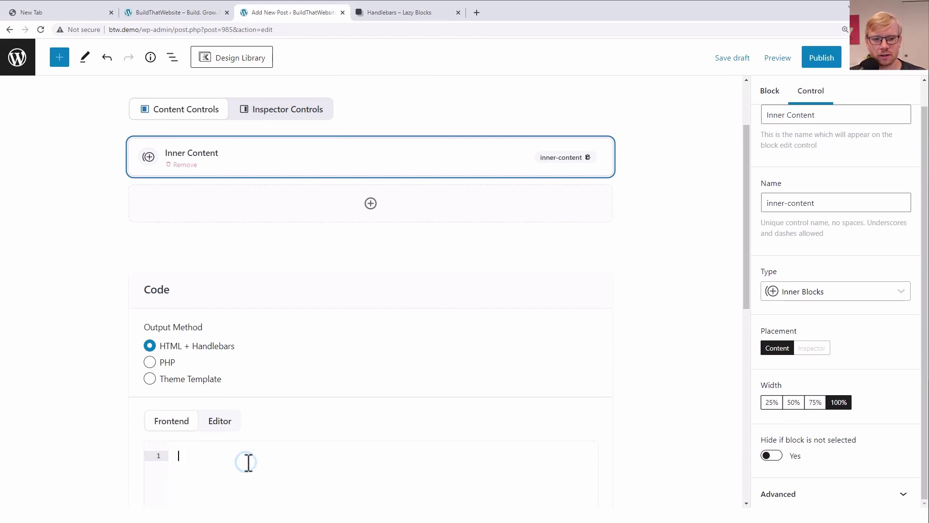
Step: Write a lazy-callout-box div styled 'border-top: 3px solid {{box-color}};'
text(<div clas)
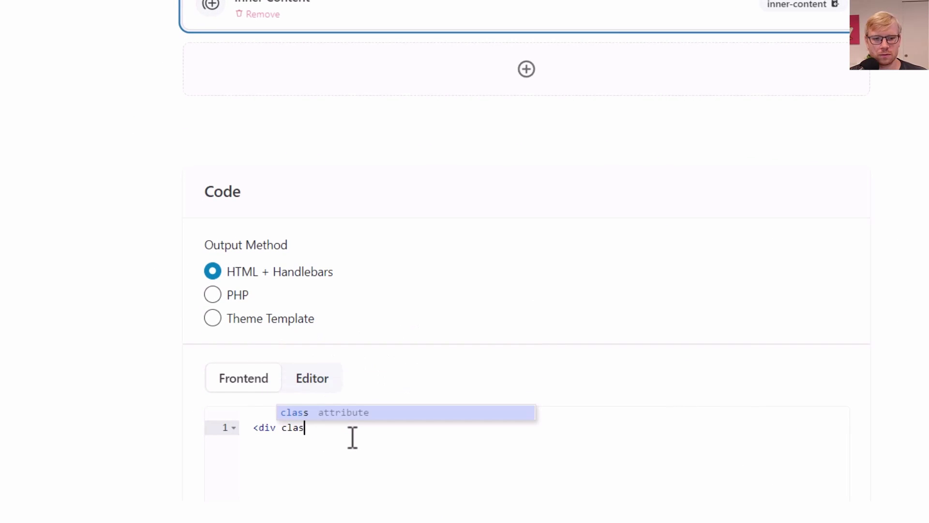
text(s="lazy-)
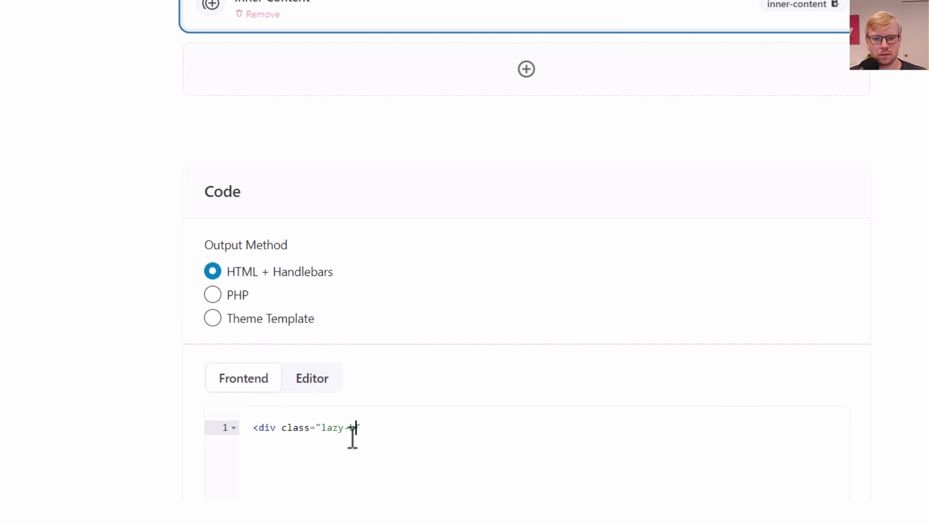
text(callout-box" >)
key(Return)
click(445, 427)
key(Left)
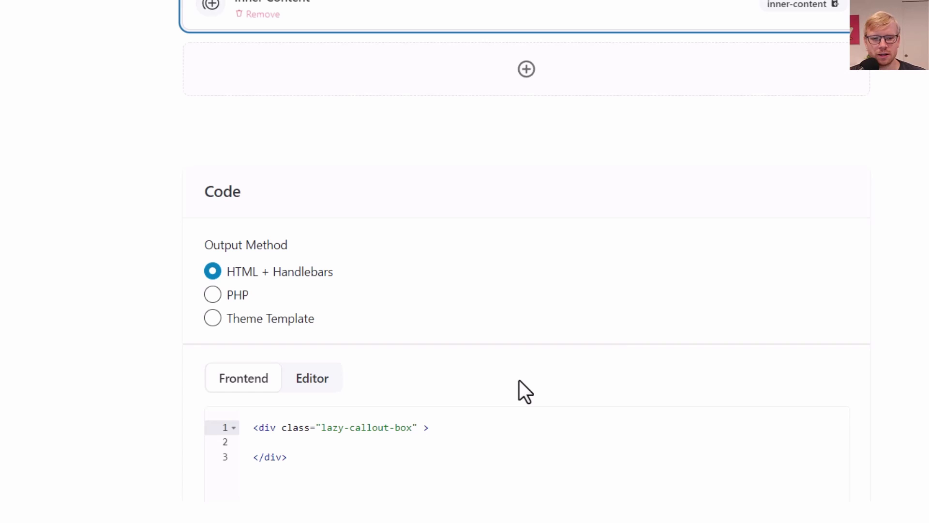
text(style)
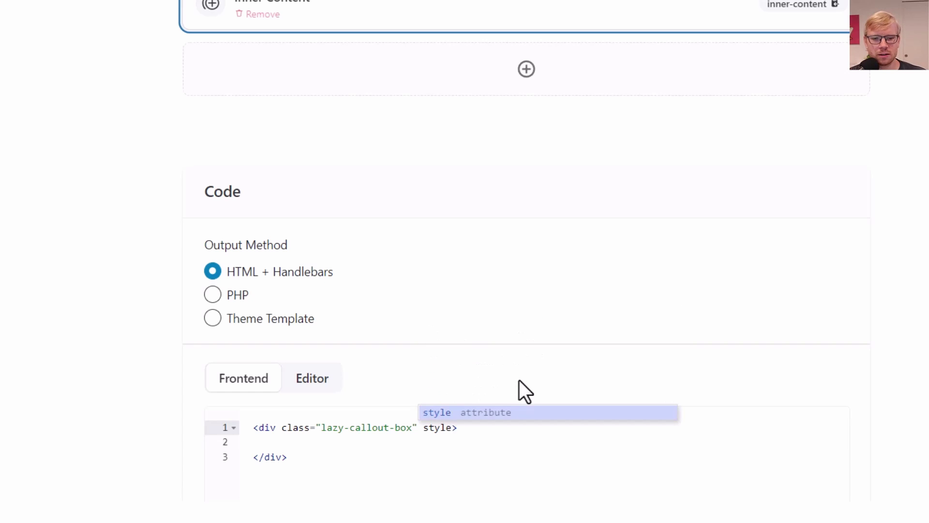
key(Return)
text(border)
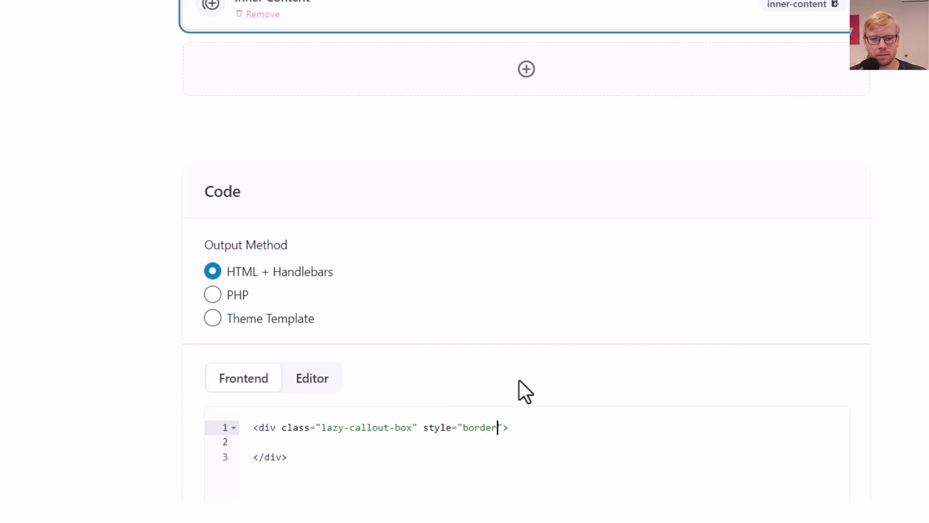
text(-top: 3px)
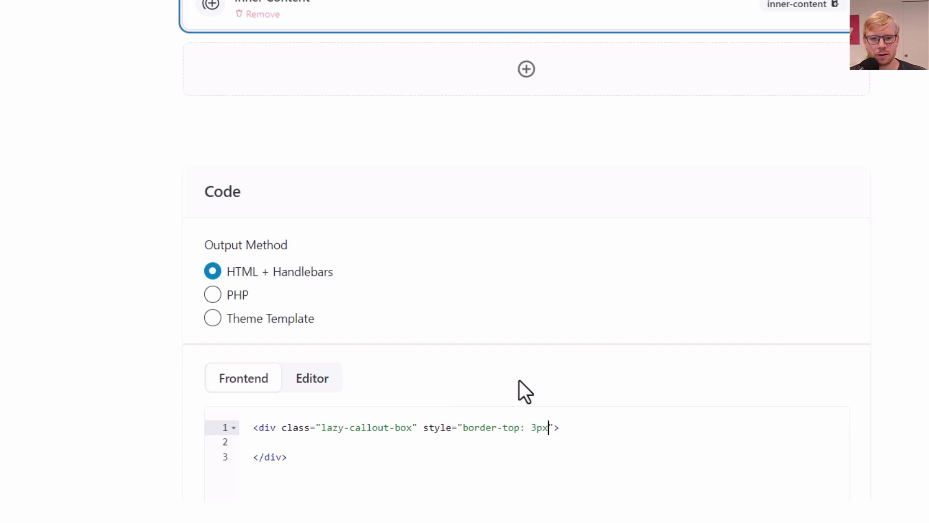
text( solid {{)
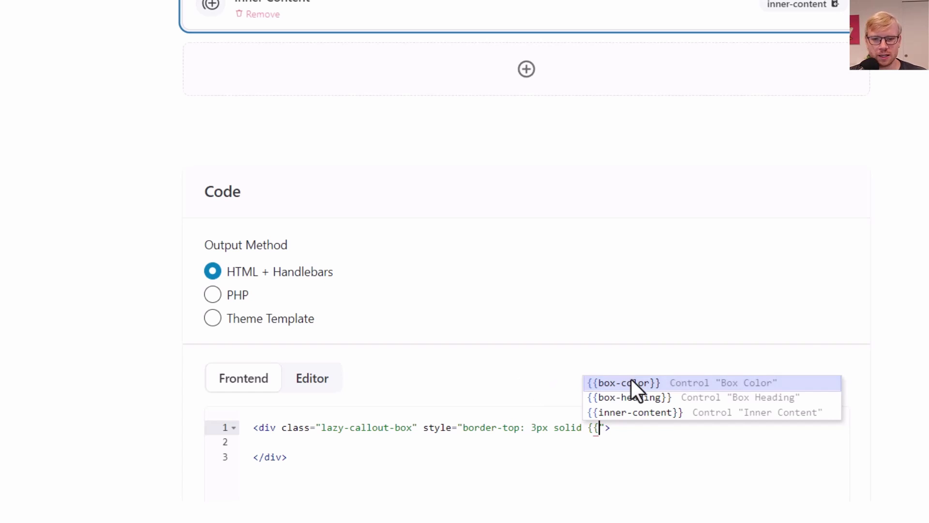
click(631, 381)
text(;)
key(Down)
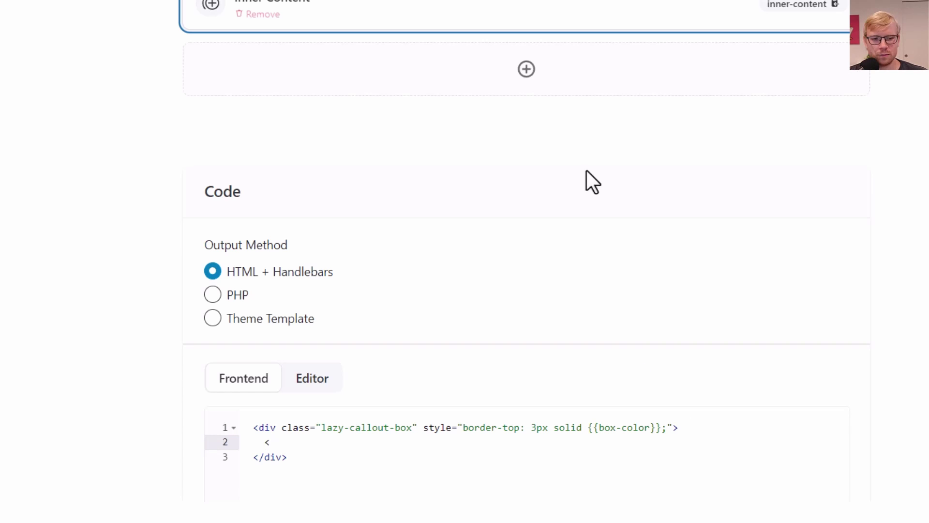
Step: Nest a box-content div containing {{box-heading}} and {{inner-content}} placeholders
text(<div)
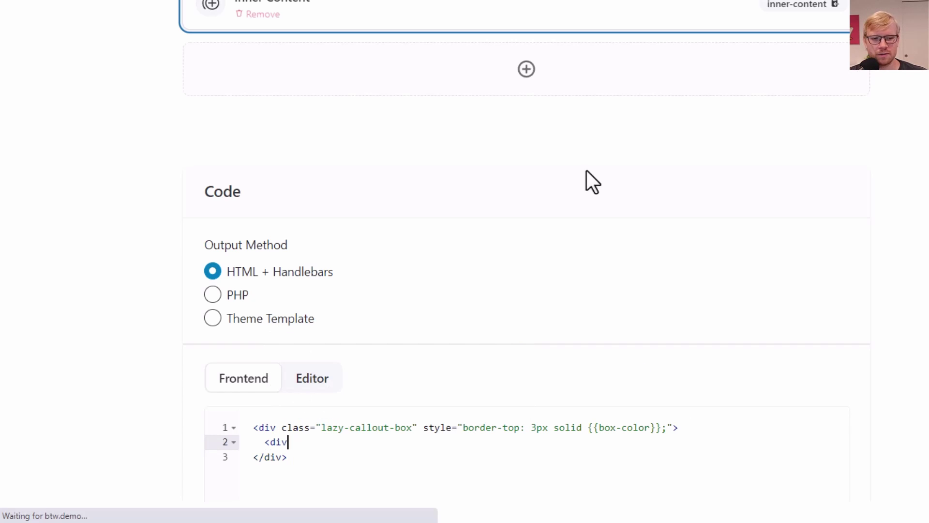
text( class=")
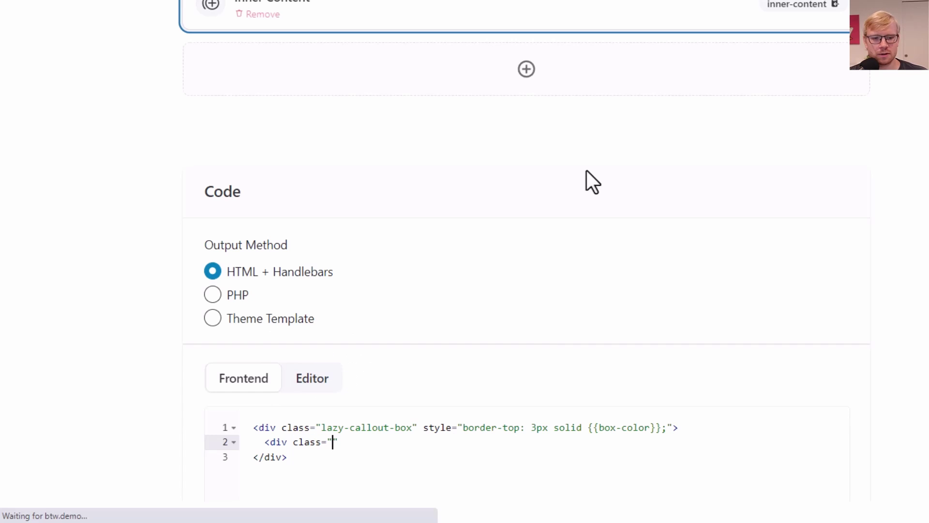
text(box-con)
text(tent">)
key(Return)
text({{)
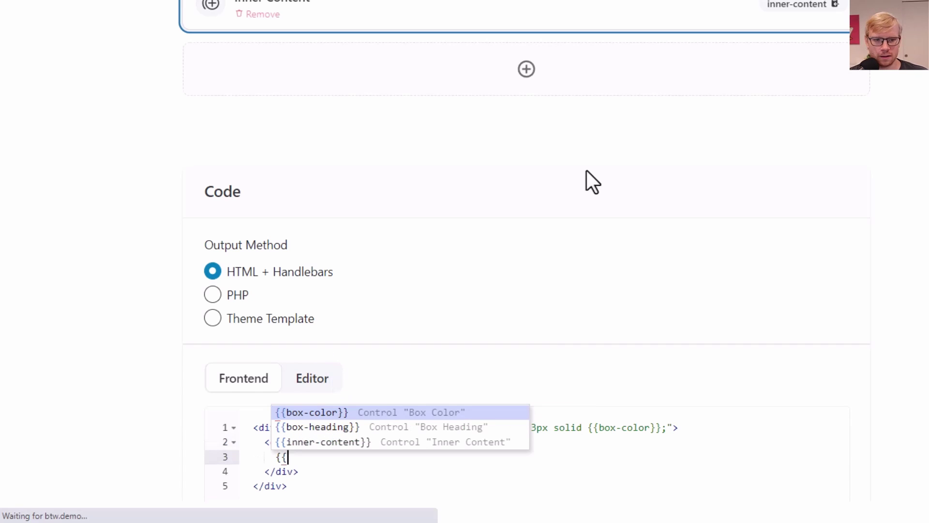
click(425, 442)
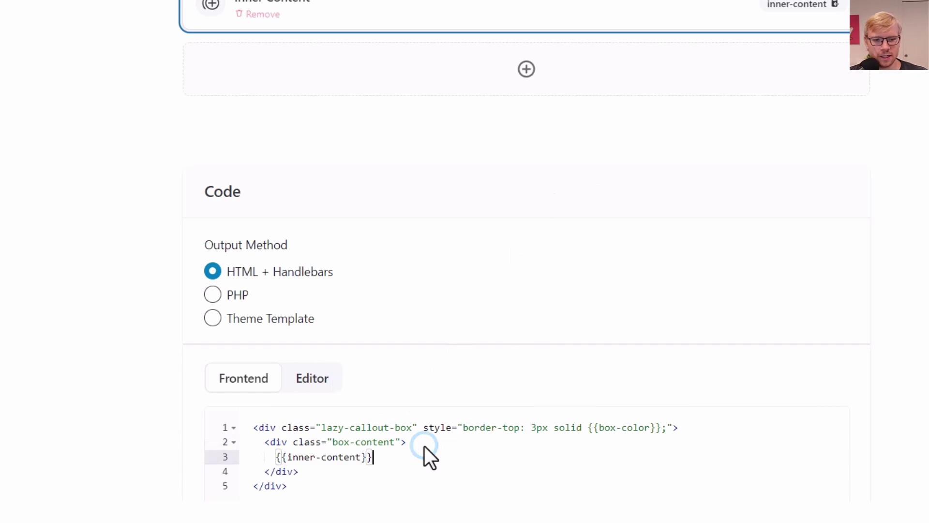
click(431, 443)
key(Return)
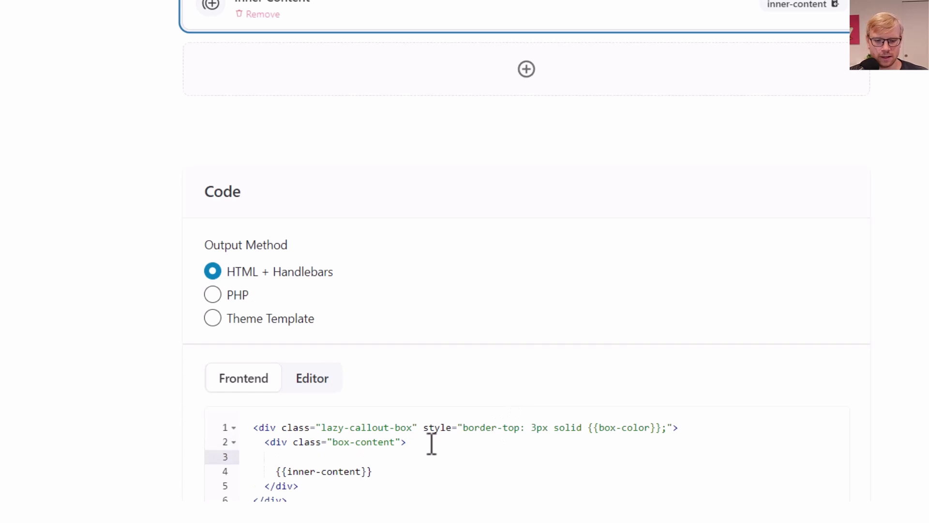
text({{)
click(306, 428)
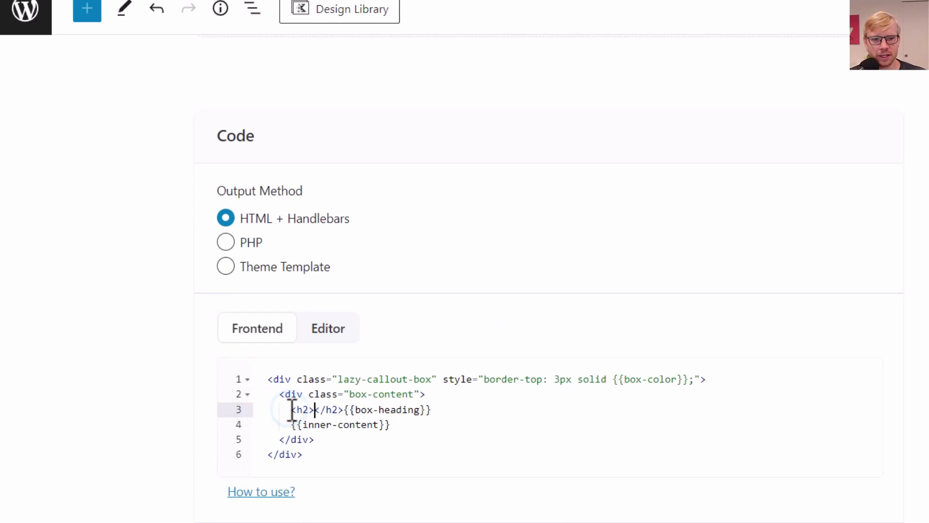
Step: Move {{box-heading}} between the h2 tags and delete the leftover copy
drag(412, 457, 328, 456)
key(ctrl+c)
click(314, 410)
key(ctrl+v)
drag(520, 409, 437, 410)
key(BackSpace)
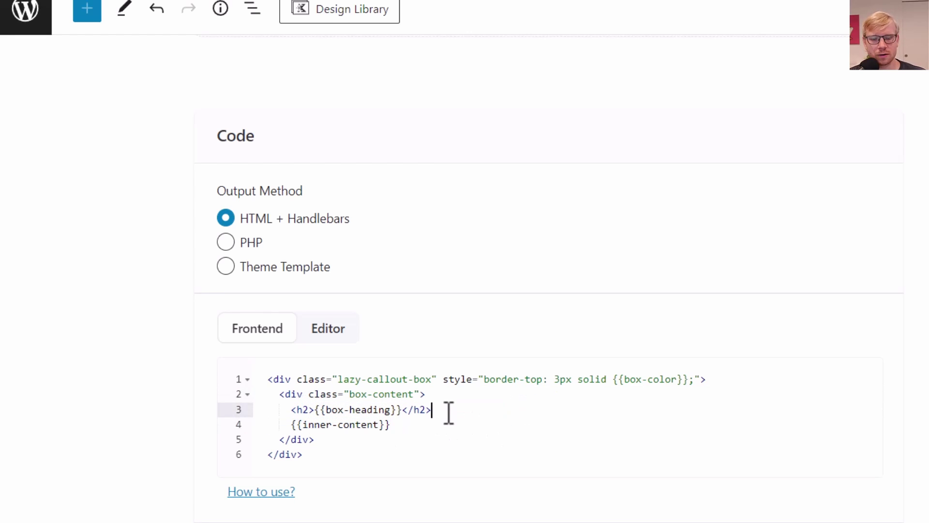
key(Return)
Step: Add an inner-content div and place {{inner-content}} inside it
text(<div class="inner-content">)
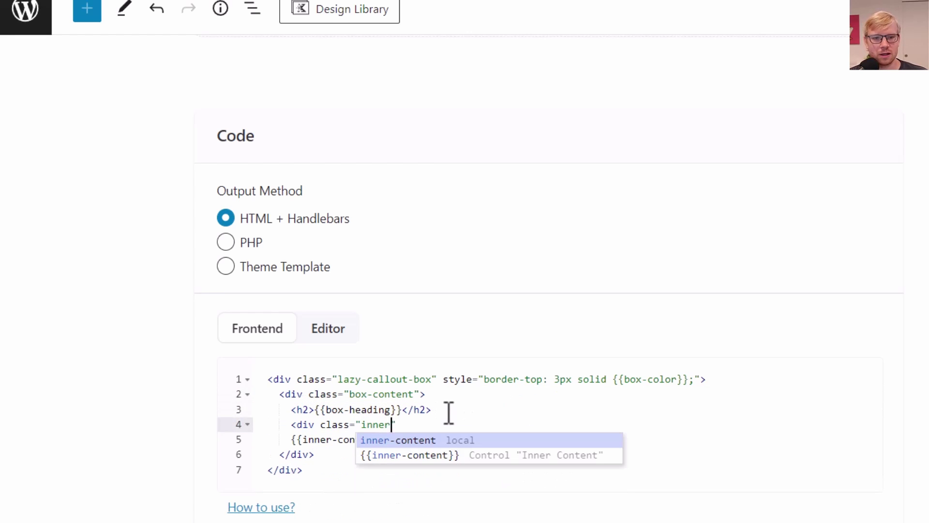
drag(408, 439, 290, 439)
key(ctrl+c)
click(448, 424)
key(ctrl+v)
drag(408, 440, 293, 439)
Step: Delete the leftover inner-content line, then add a Callout Box headed 'This is my box heading'
key(BackSpace)
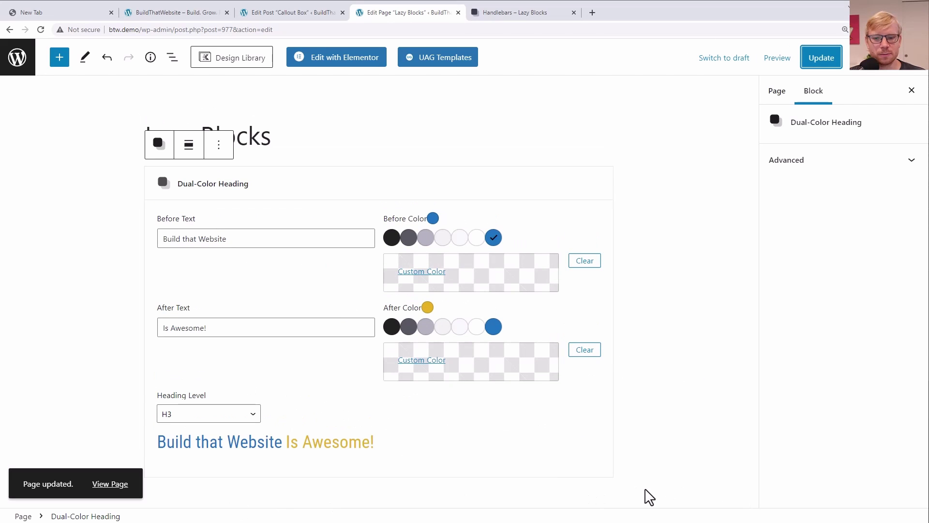
click(643, 491)
click(597, 501)
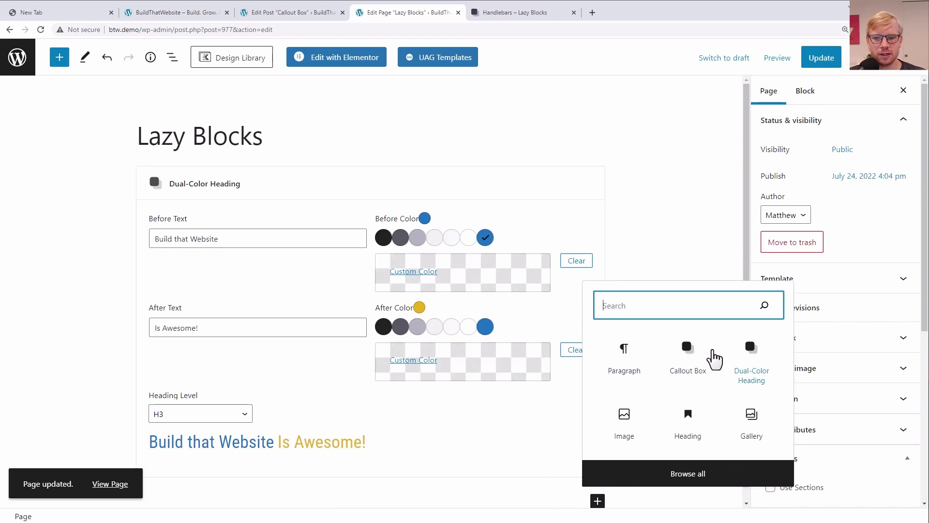
click(689, 357)
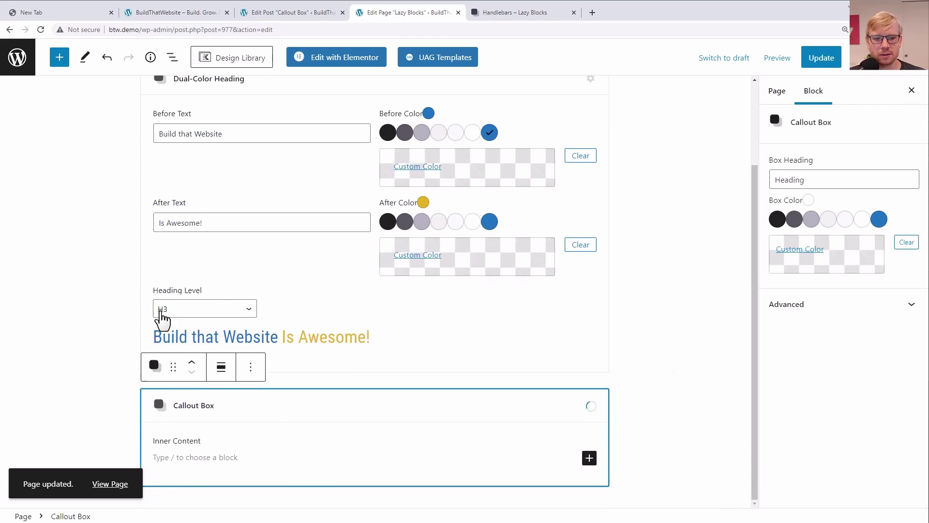
scroll(605, 309, up, 1)
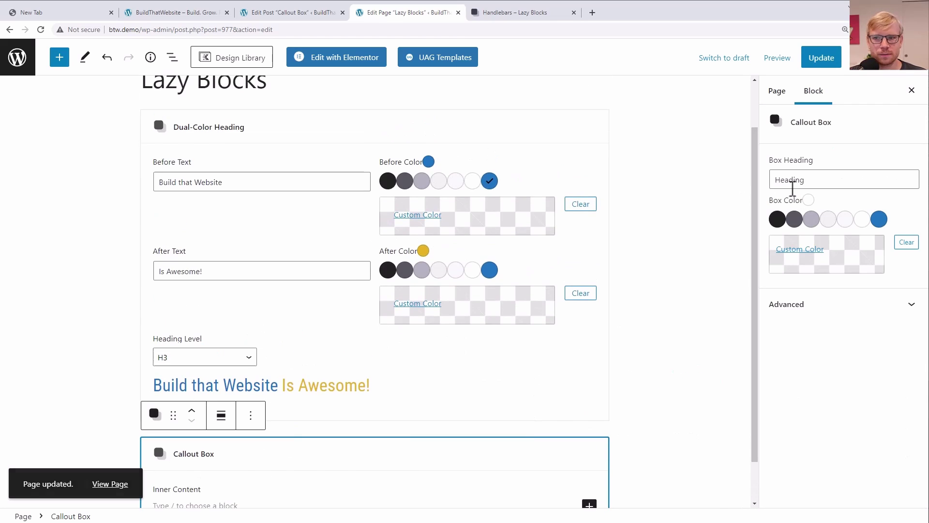
double_click(820, 178)
text(This is)
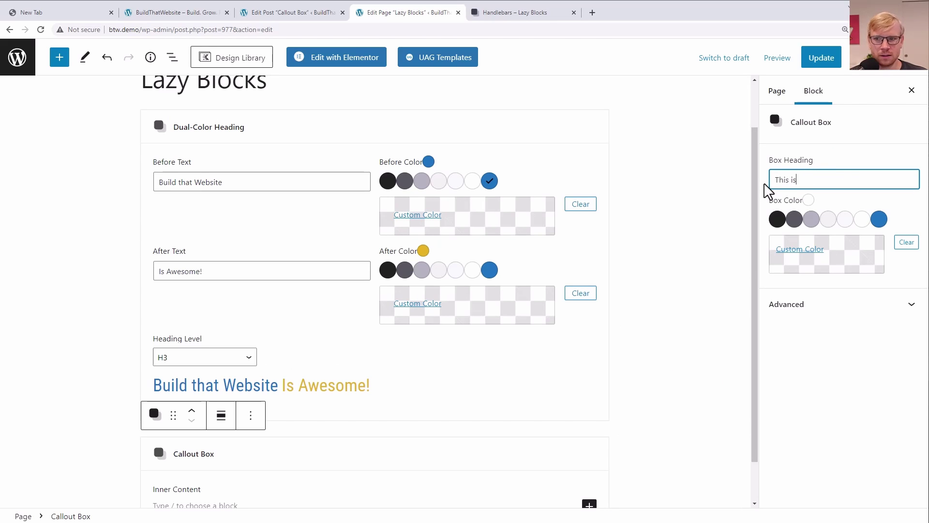
text( my box heading)
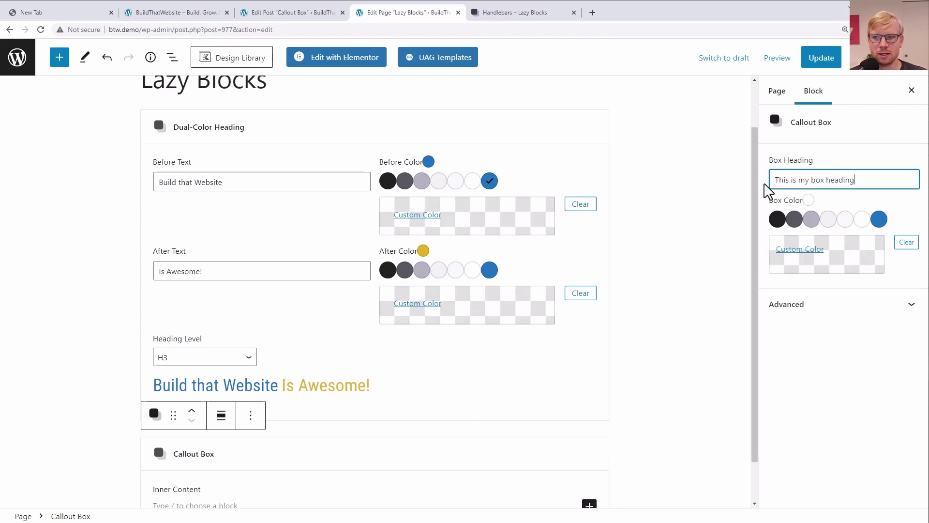
Step: Set the Box Color to a custom light blue, #4FAFE8
click(826, 262)
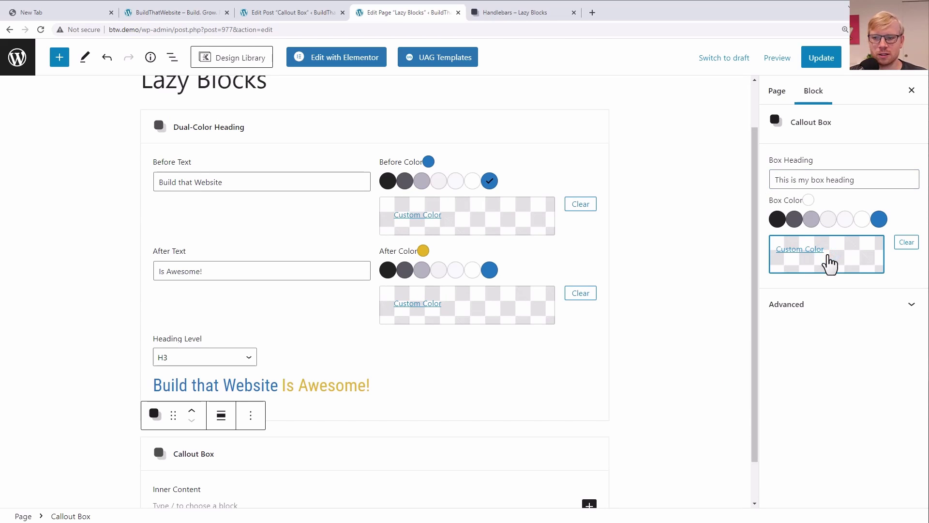
click(777, 424)
click(799, 295)
drag(798, 296, 791, 290)
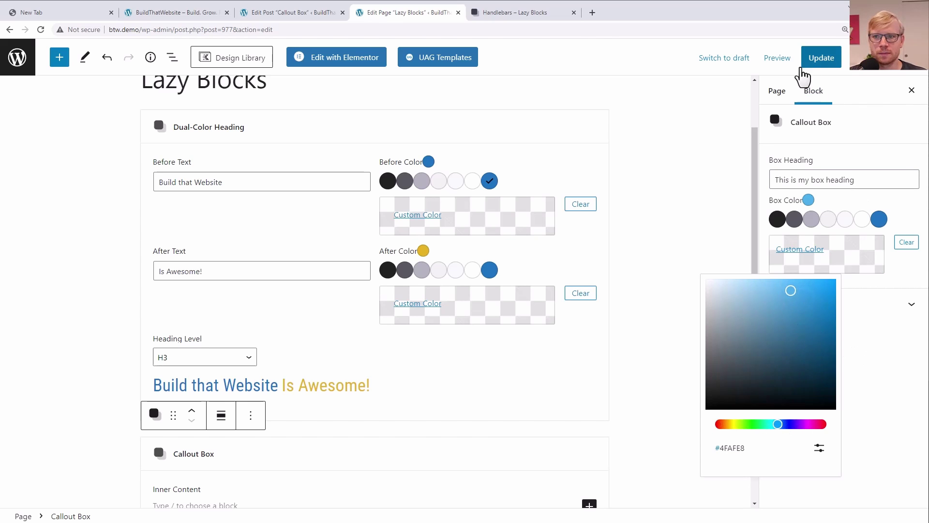
scroll(302, 421, down, 1)
click(184, 457)
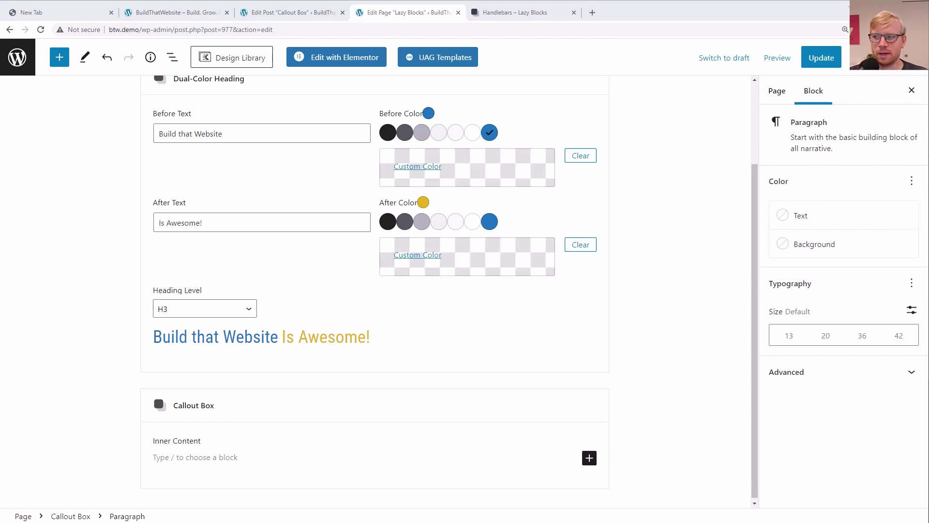
Step: Fill the inner content with a single Lorem Ipsum paragraph, removing the extra copy and empty line
click(236, 457)
key(ctrl+v)
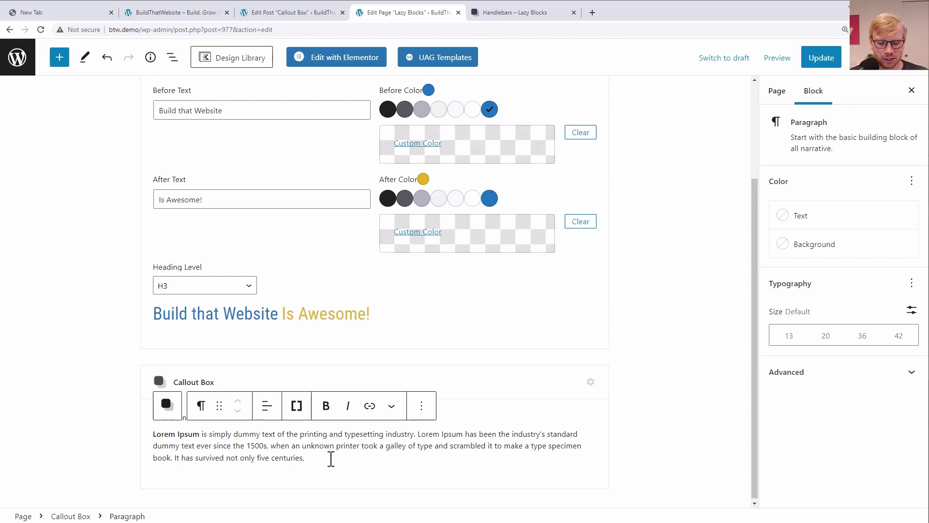
key(Return)
key(ctrl+v)
key(Return)
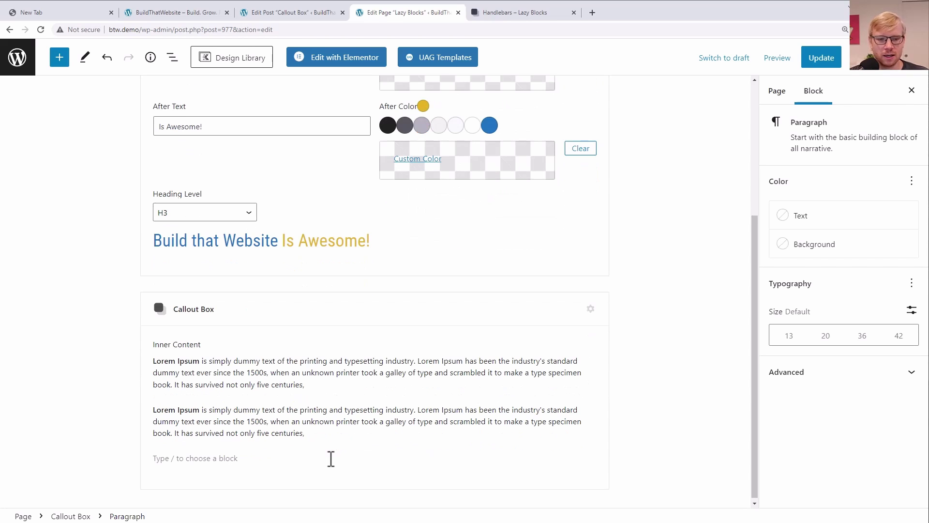
drag(306, 433, 153, 409)
key(BackSpace)
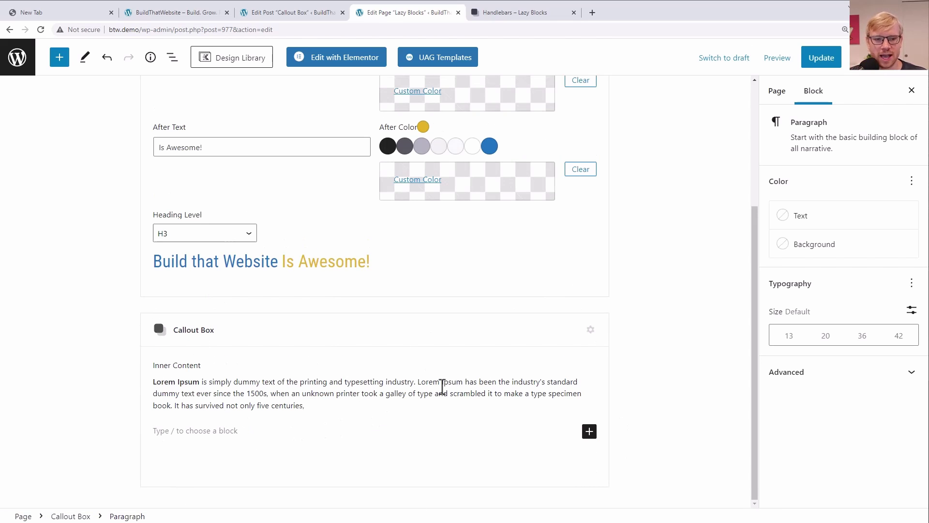
key(BackSpace)
Step: Save the page and preview it in a new tab
key(ctrl+s)
click(765, 58)
click(701, 178)
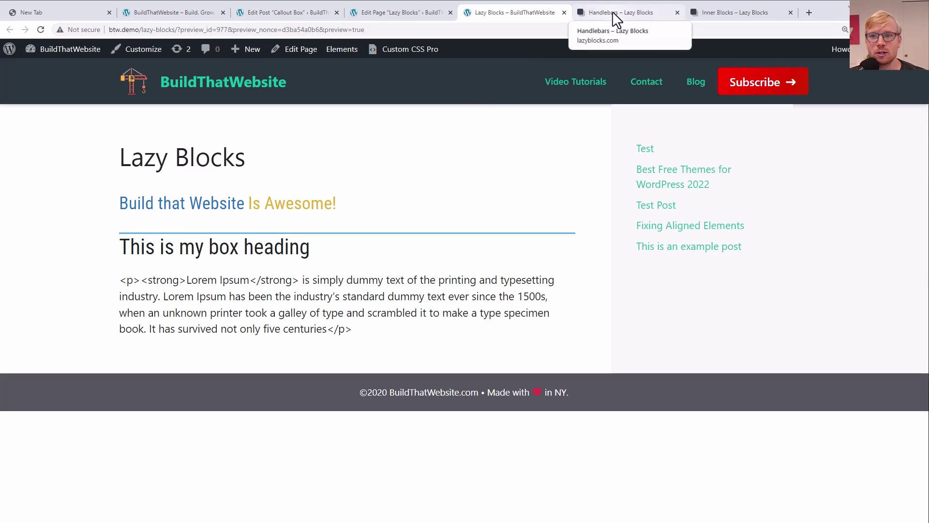
Step: View the Inner Blocks docs' Handlebars example using triple curly brackets {{{control_name}}}
click(723, 15)
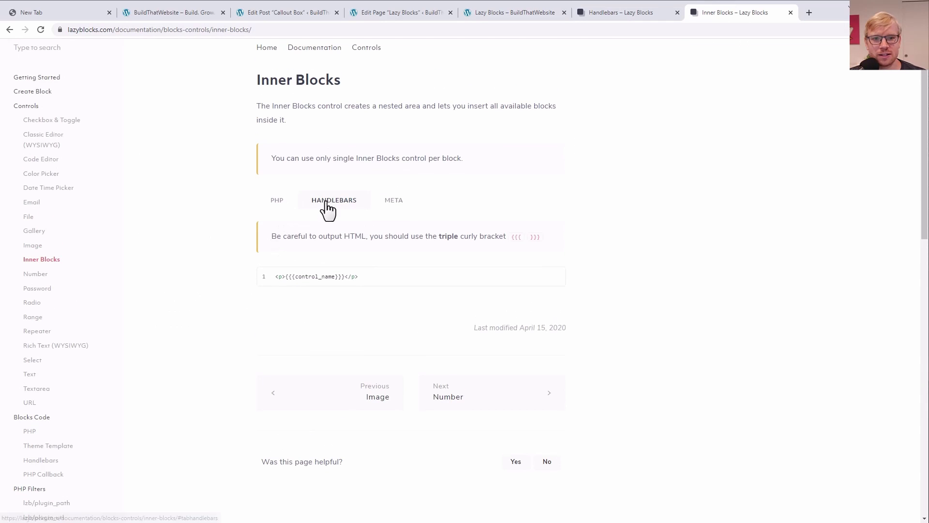
click(325, 200)
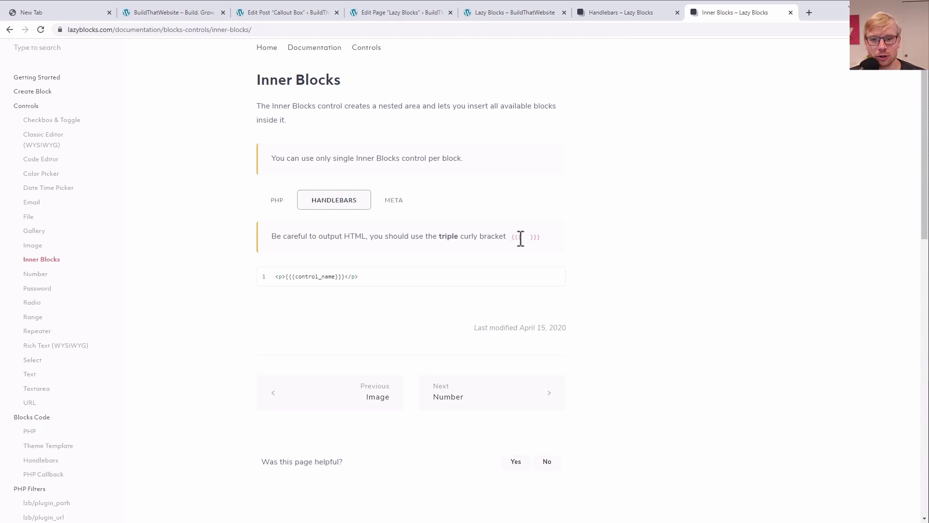
Step: Change {{inner-content}} on line 4 to {{{inner-content}}} and update the Callout Box block
click(385, 11)
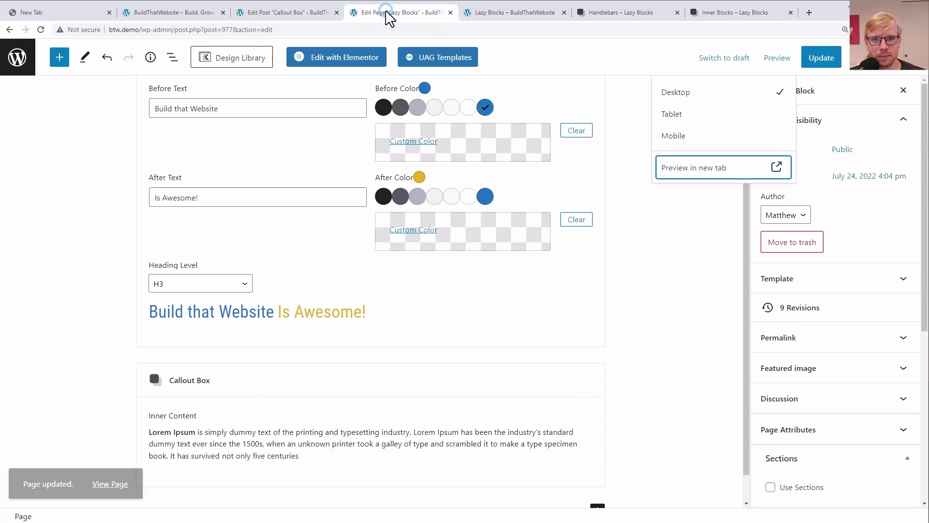
click(289, 14)
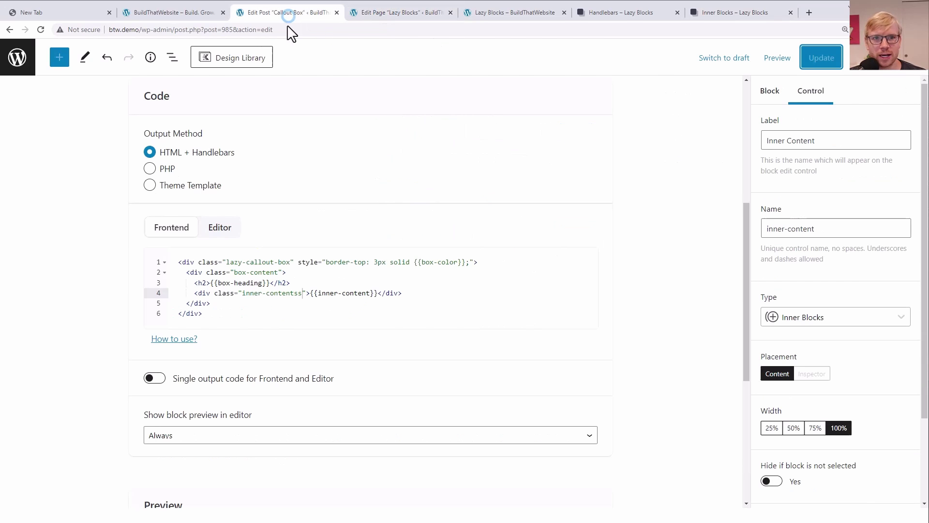
click(312, 293)
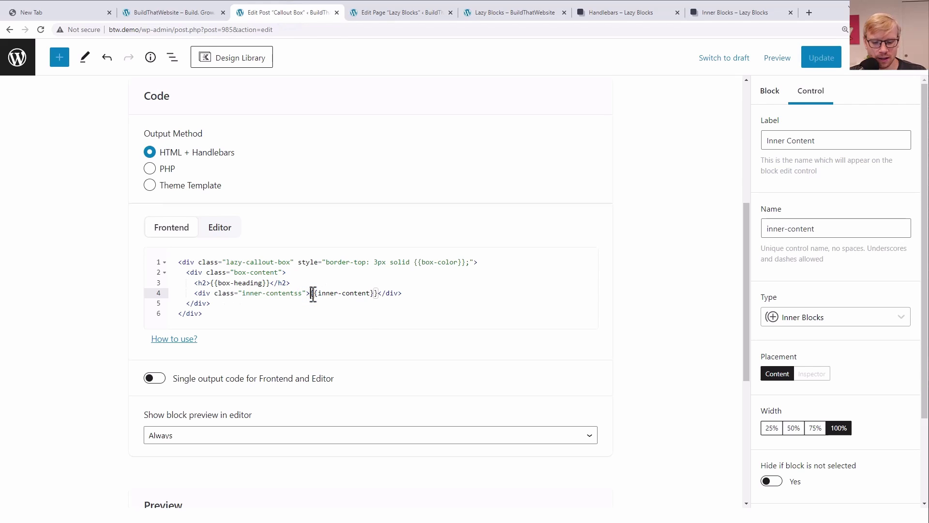
text({)
click(382, 294)
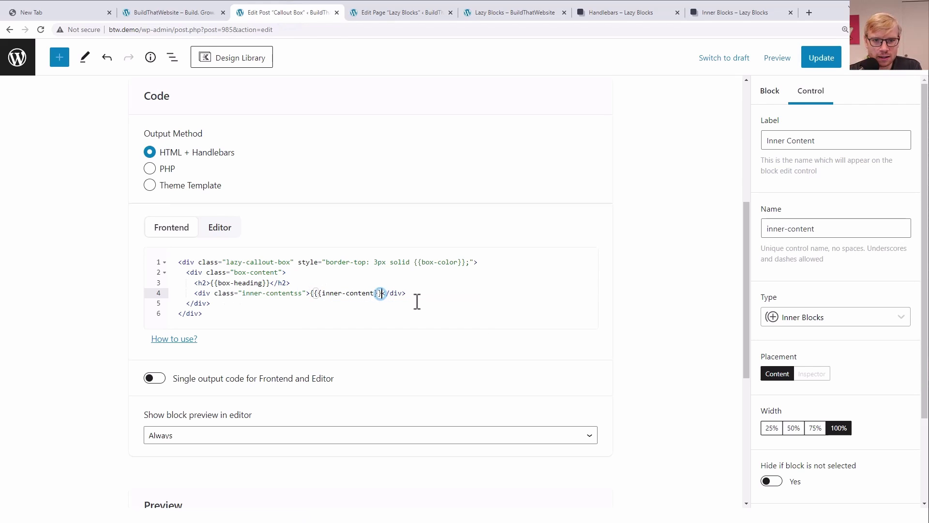
text({)
key(BackSpace)
text(})
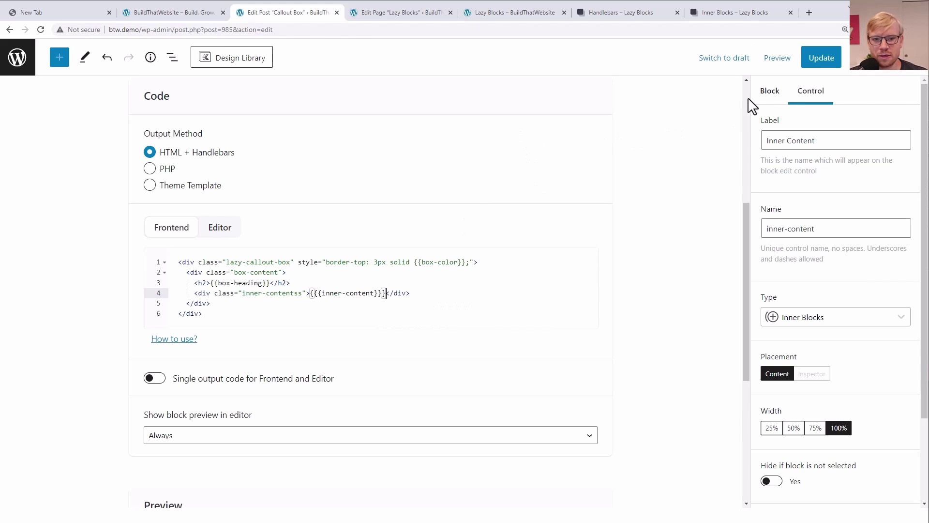
click(811, 67)
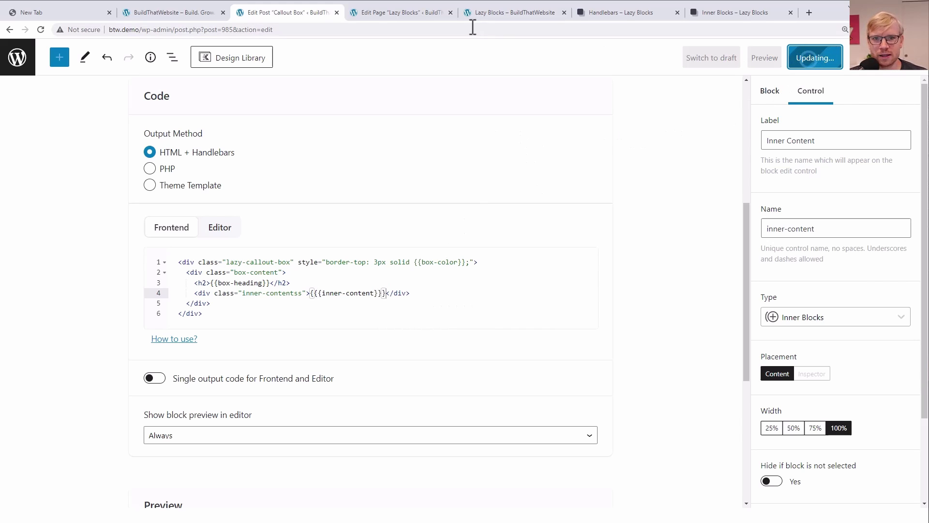
click(503, 15)
Step: Reload the preview and start a .lazy-callout-box CSS rule with border: 1px solid #ddd
key(F5)
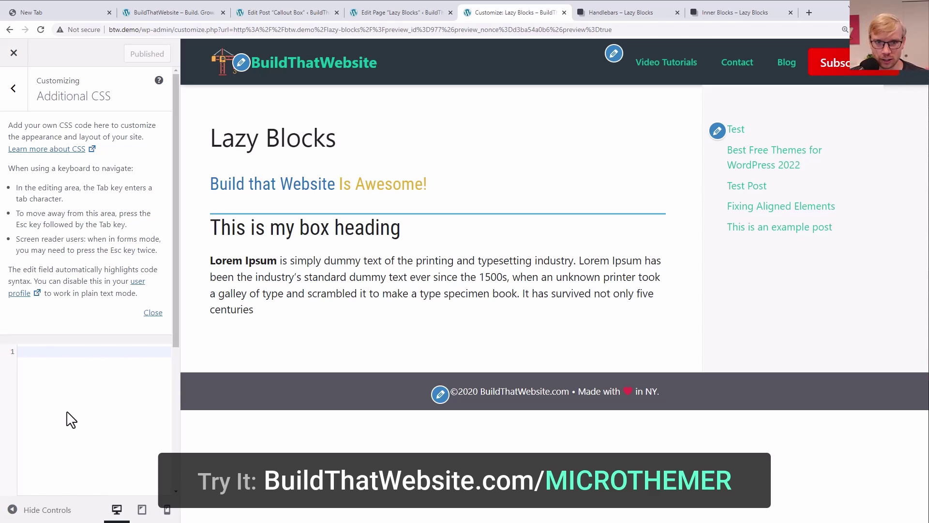
key(ctrl+shift+i)
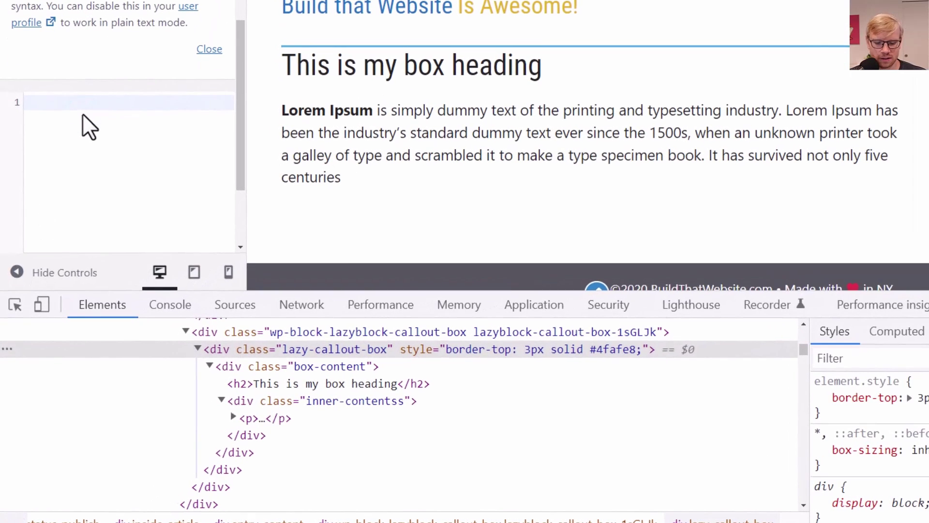
text(.lazy-c)
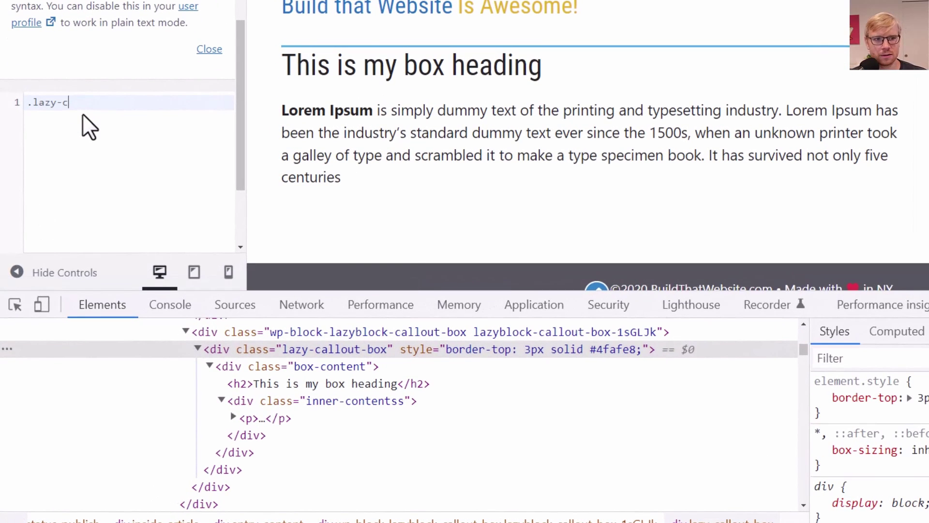
text(allout-box {)
key(Return)
text(border: 1px solid #ddd;)
key(Return)
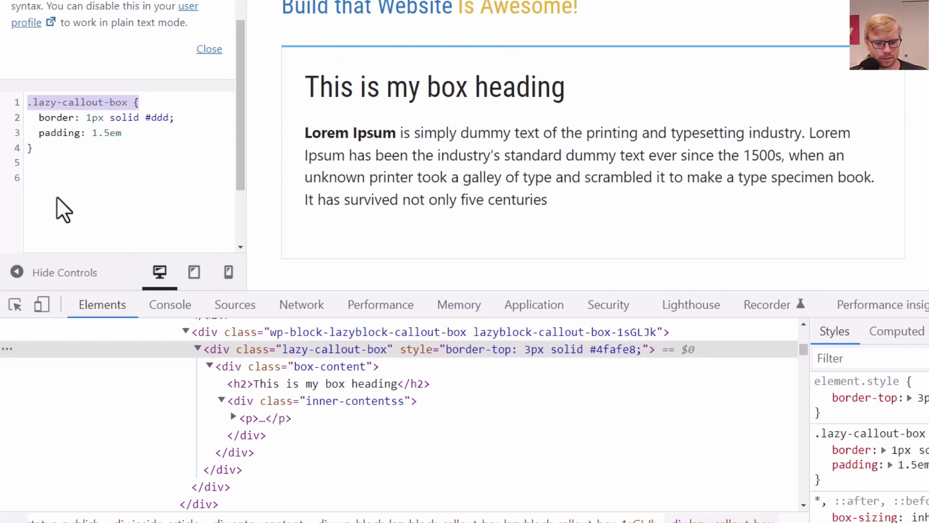
Step: Add a .lazy-callout-box h2 rule with a 5px bottom margin and font-size 28px
click(56, 187)
text(.lazy-callout-box {)
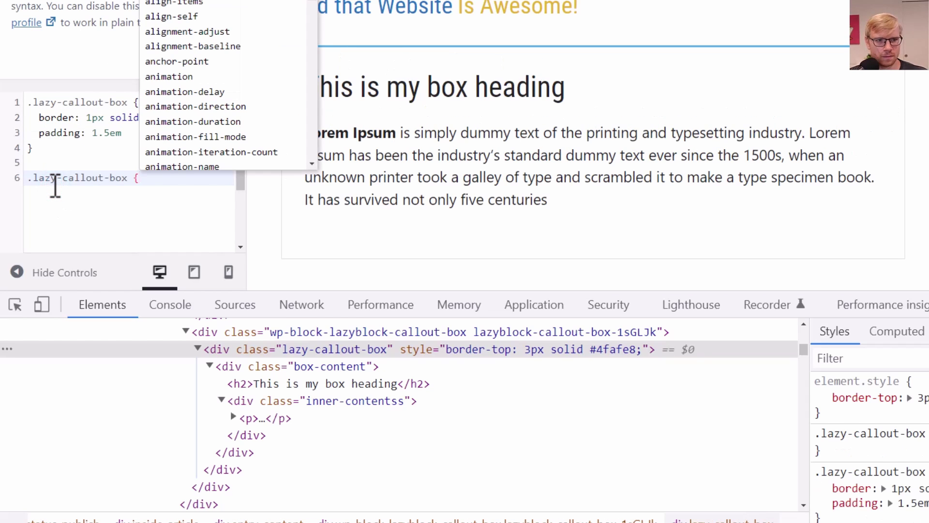
key(BackSpace)
text(h2 {)
key(Return)
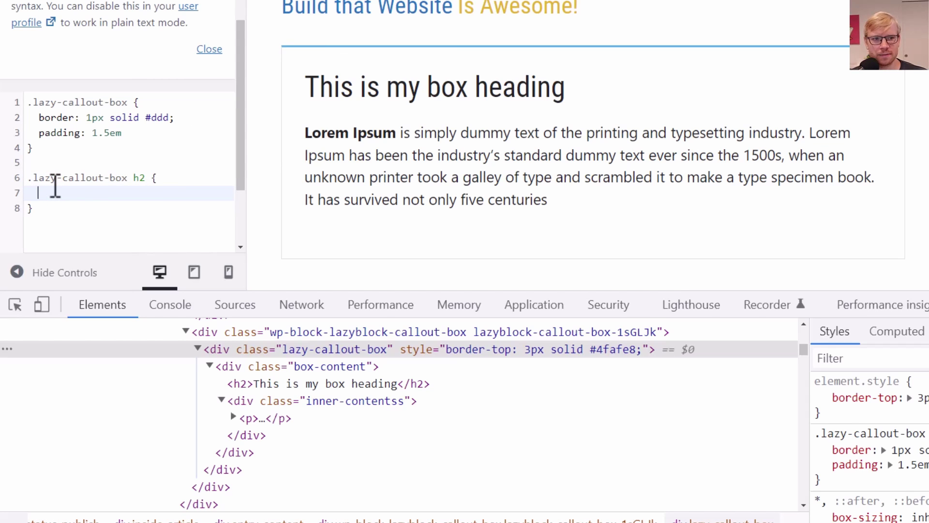
text(margin-bottom:5px;)
key(Return)
text(font-size: 28px;)
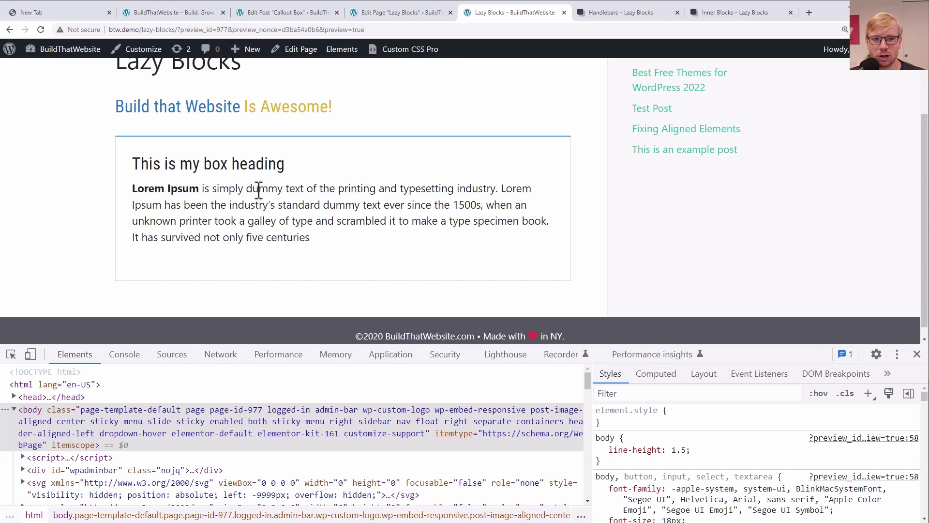
key(ctrl+shift+Tab)
key(ctrl+shift+Tab)
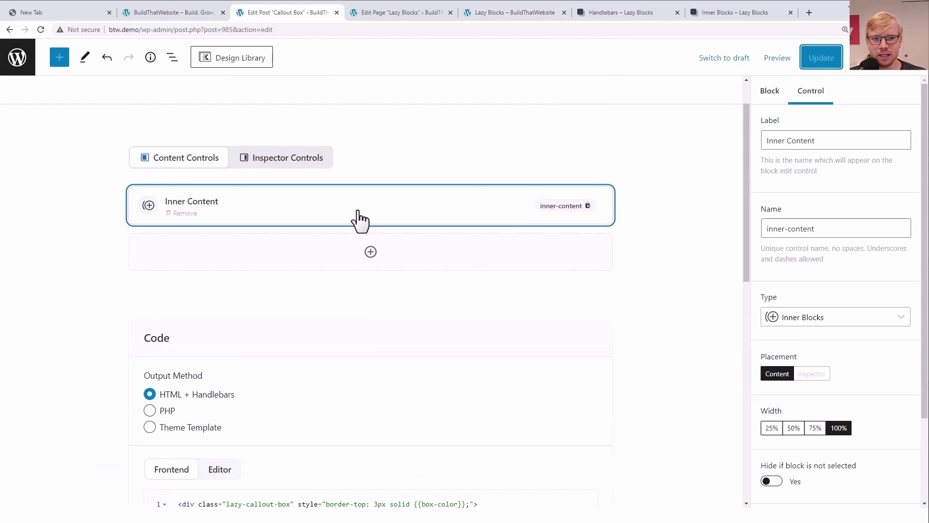
Step: Add a new inspector control to the Callout Box labelled 'Box Image'
click(294, 164)
click(371, 298)
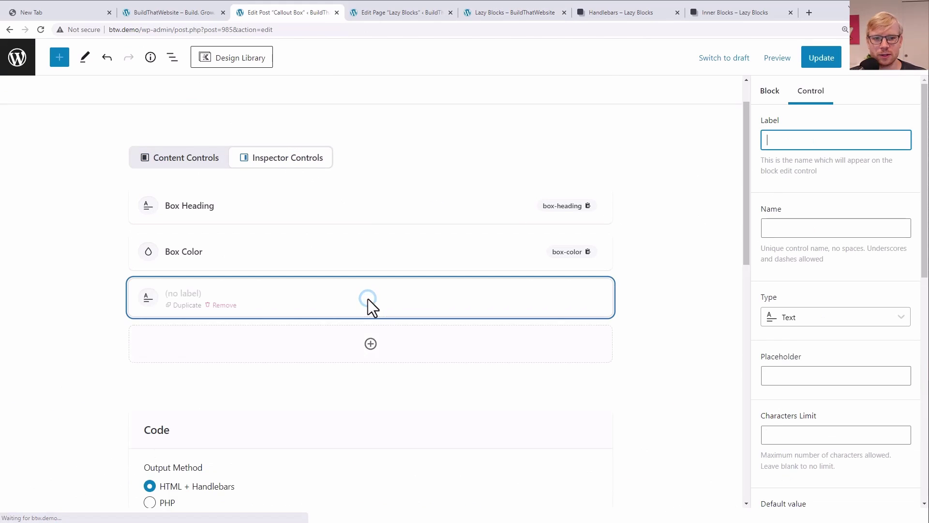
click(278, 295)
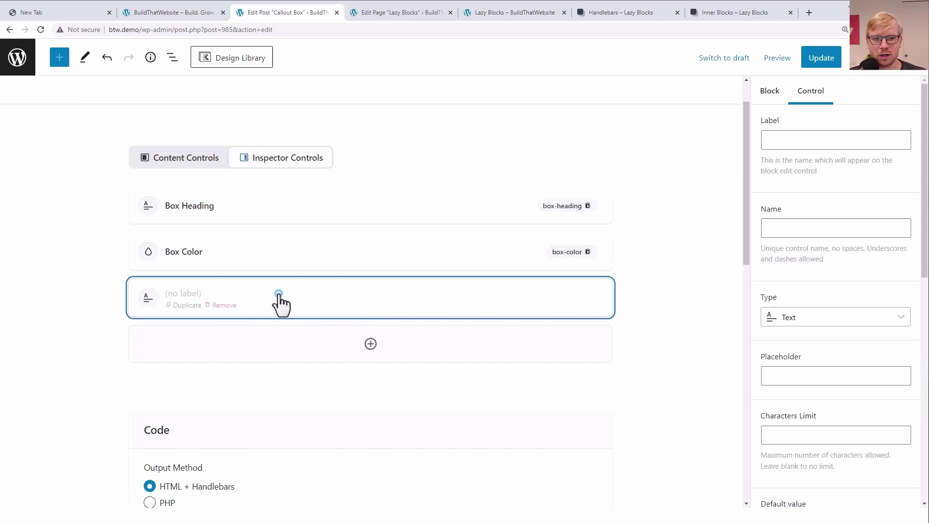
click(796, 144)
text(Box)
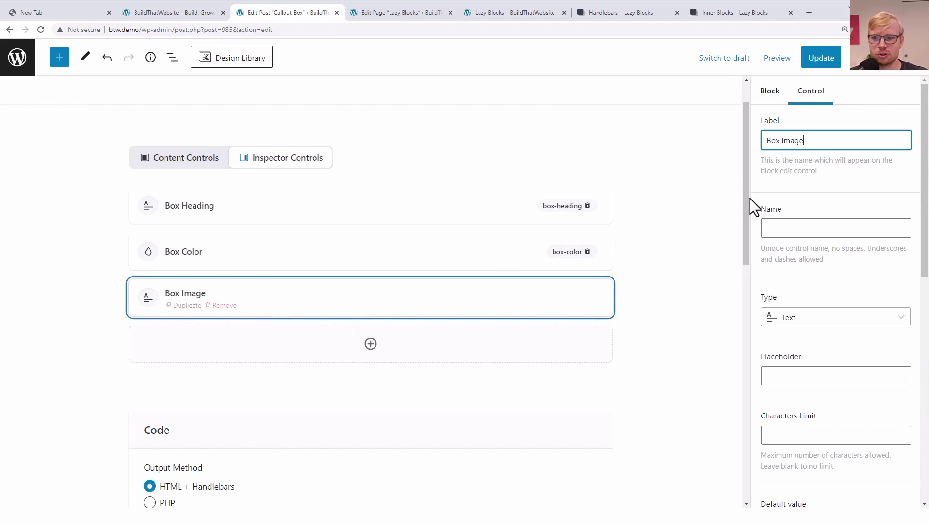
text( Image)
Step: Set the box-image control's type to Image and save the block
click(774, 227)
click(815, 322)
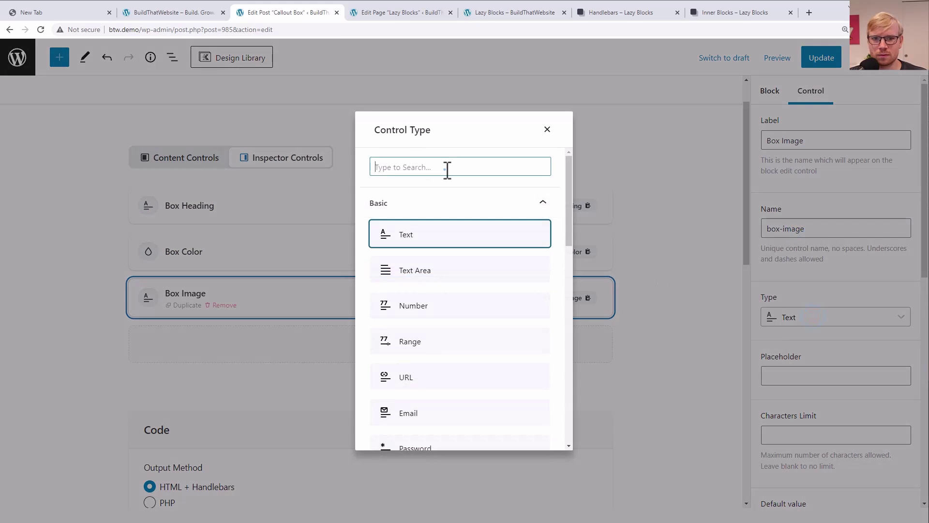
text(ima)
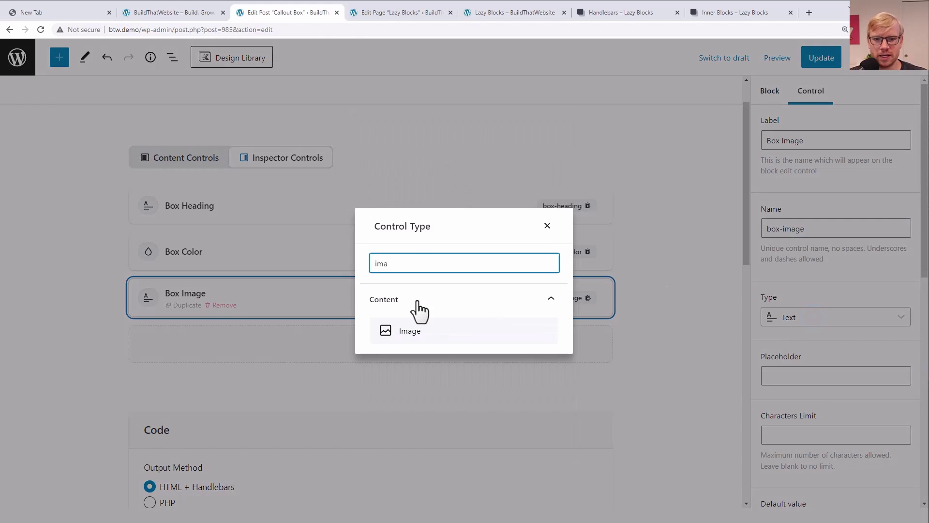
click(423, 333)
scroll(865, 363, down, 5)
click(815, 62)
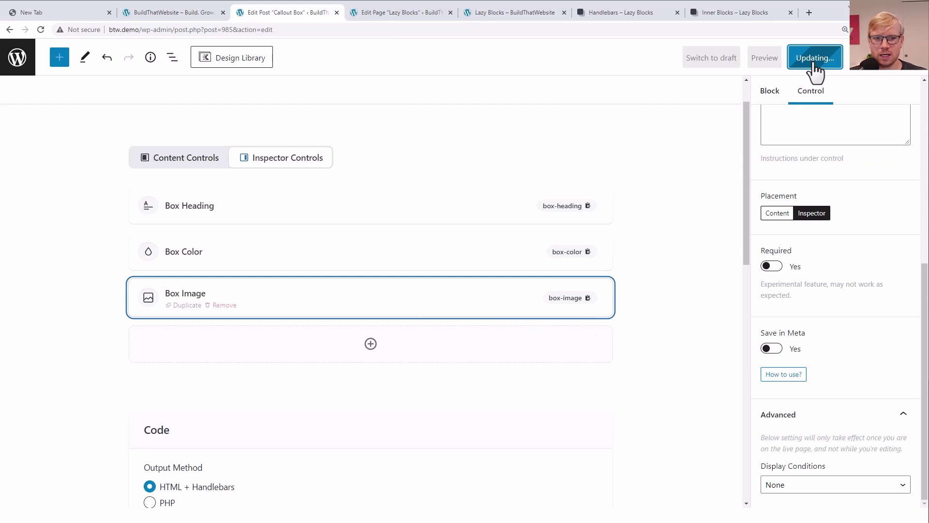
scroll(364, 325, down, 3)
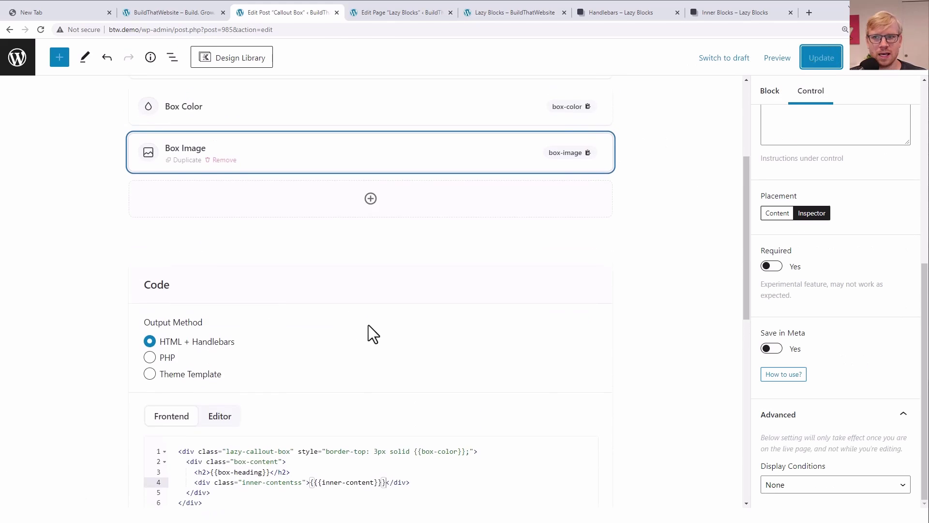
Step: After the border-top rule in the frontend code, begin a background: url('{{ declaration
scroll(362, 330, down, 1)
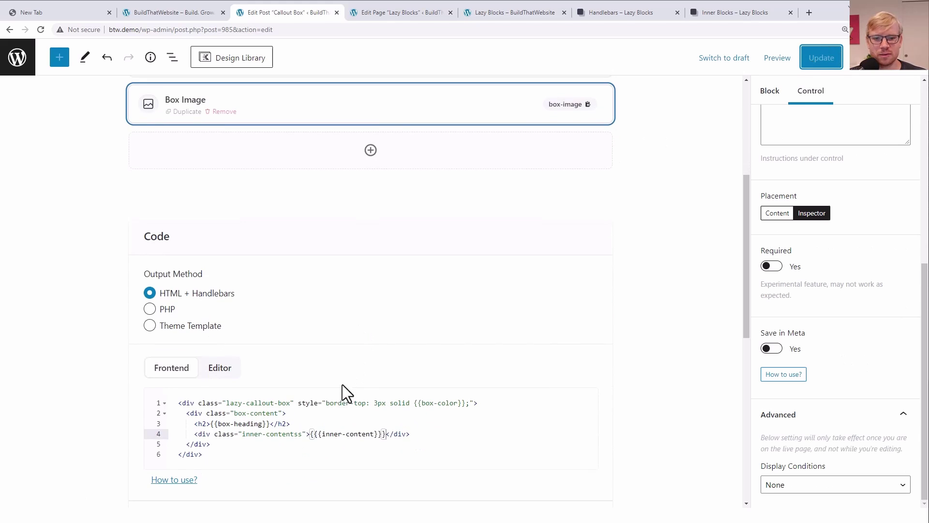
click(326, 403)
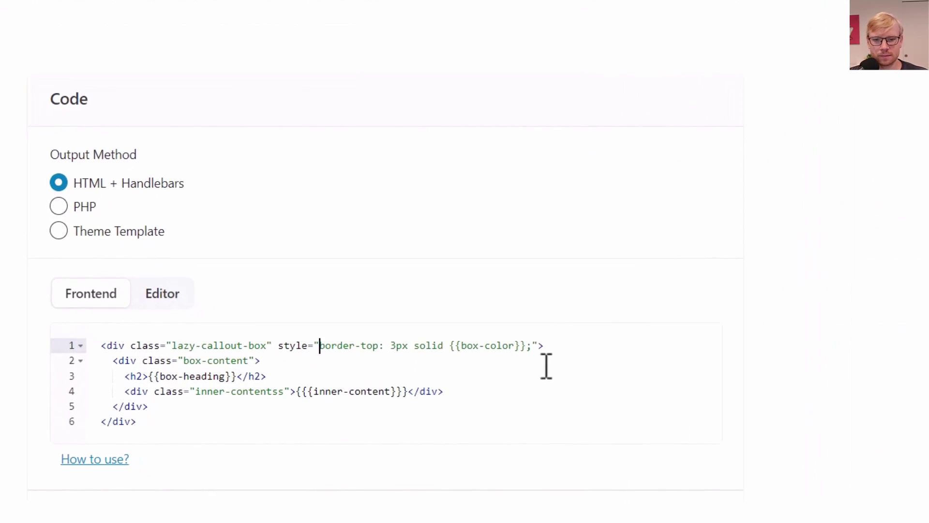
click(532, 345)
text(style)
text(bac)
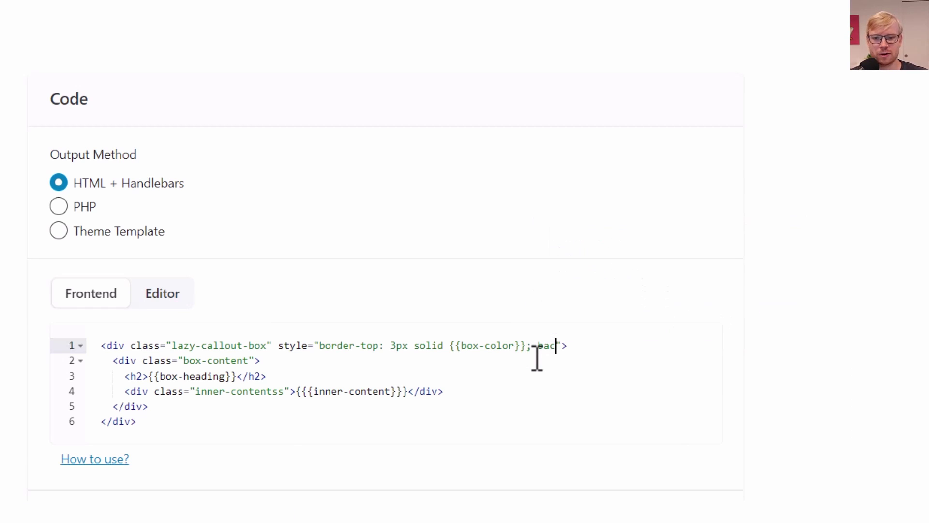
text(kground)
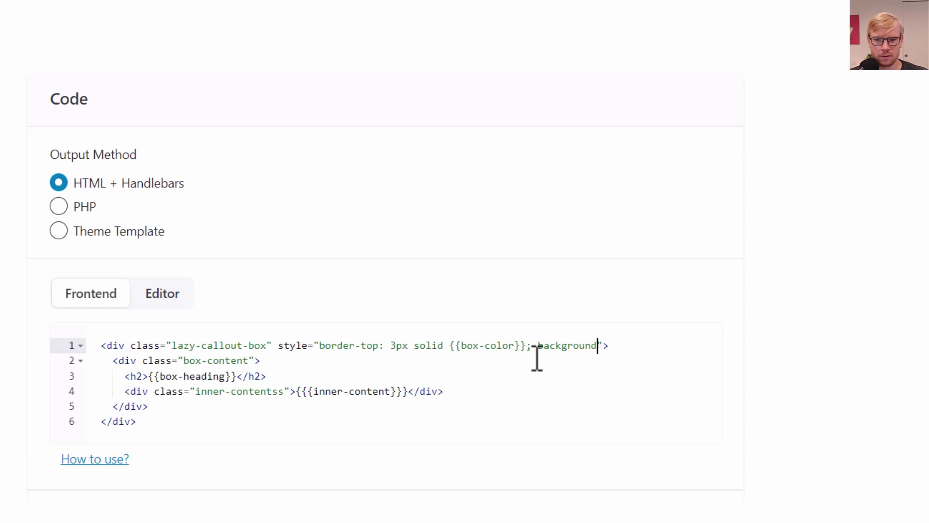
text(: (')
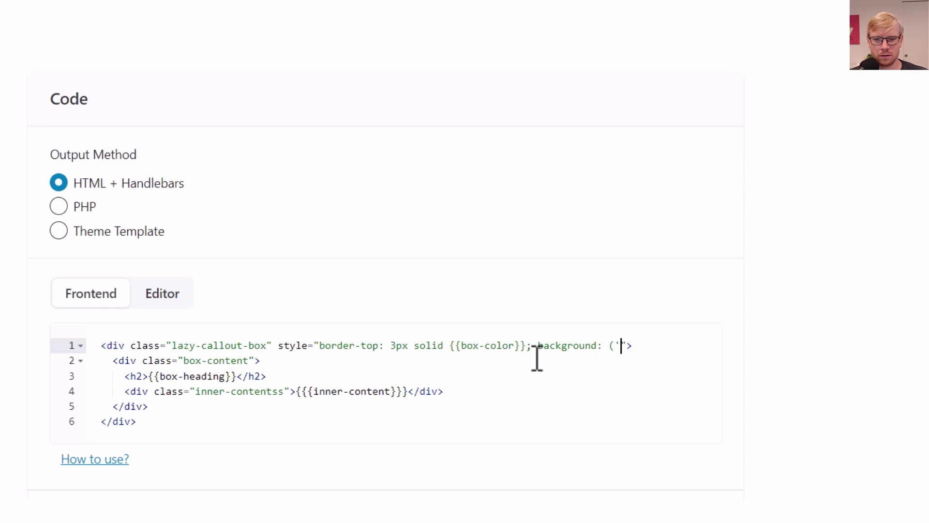
key(BackSpace)
key(BackSpace)
text(url)
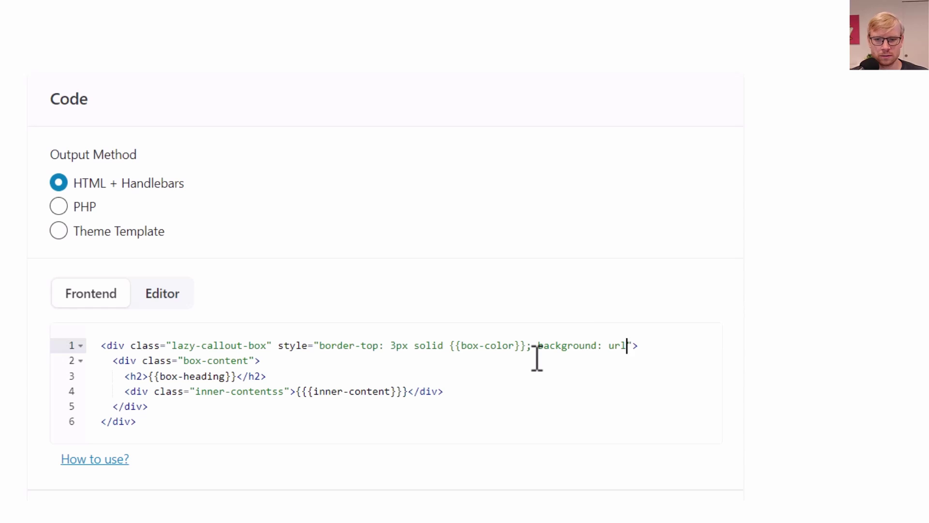
text(('{{)
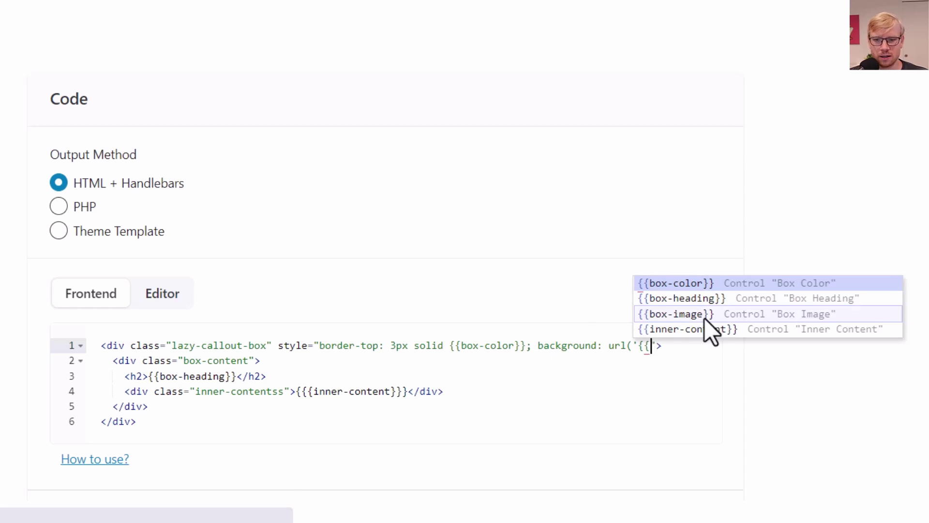
Step: Insert the box-image placeholder, then view the Image control docs' Handlebars example
click(704, 318)
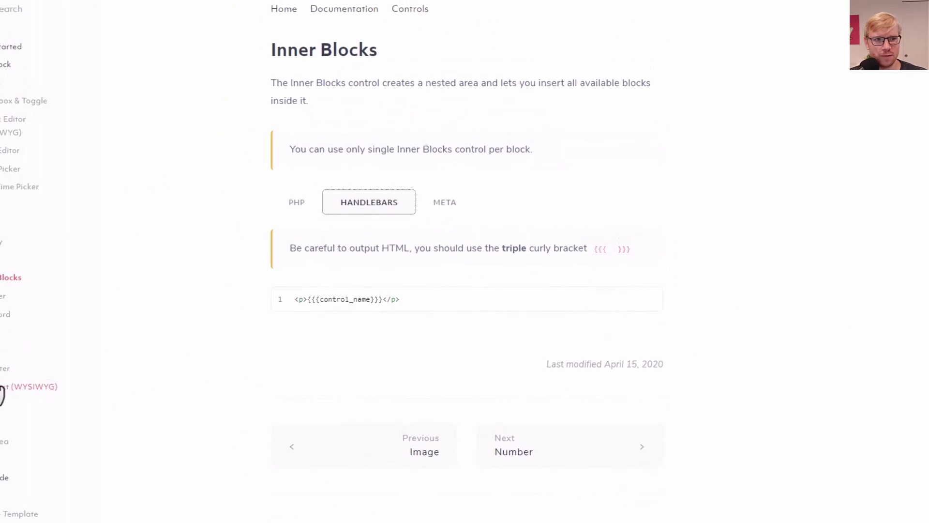
click(3, 265)
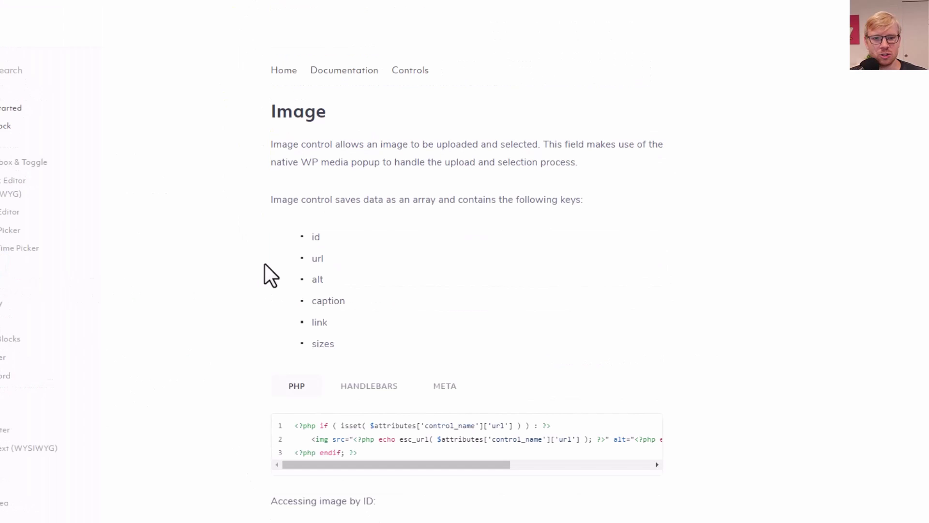
scroll(264, 276, down, 1)
scroll(263, 283, down, 1)
click(370, 264)
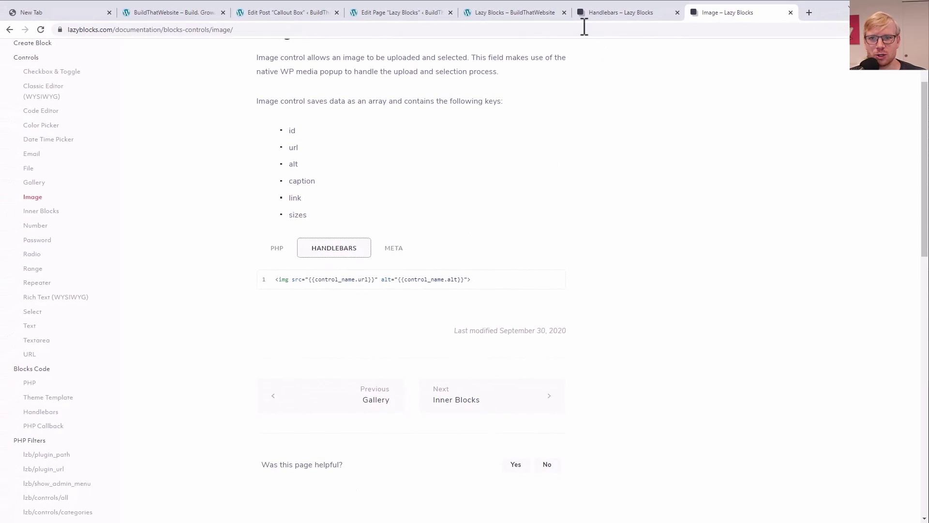
Step: Set the background to url('{{box-image.url}}') no-repeat center and view the frontend preview
click(401, 11)
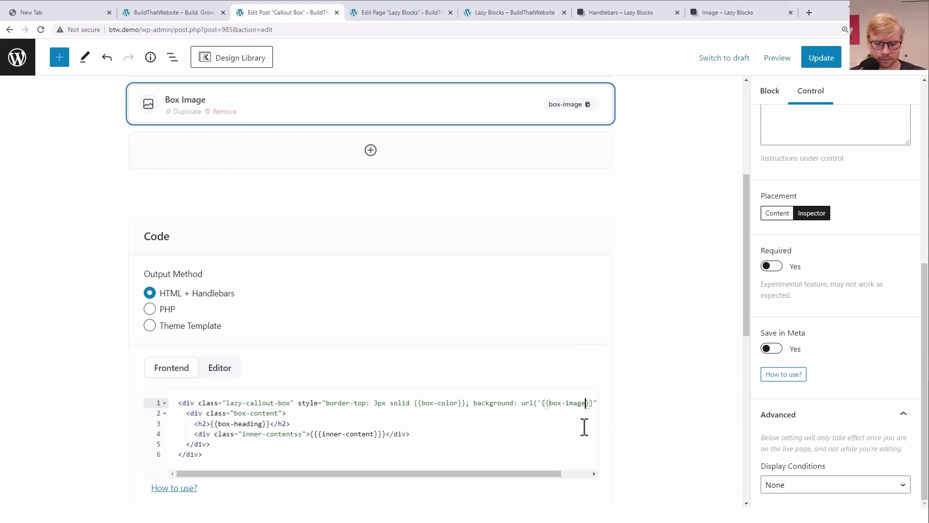
text(url)
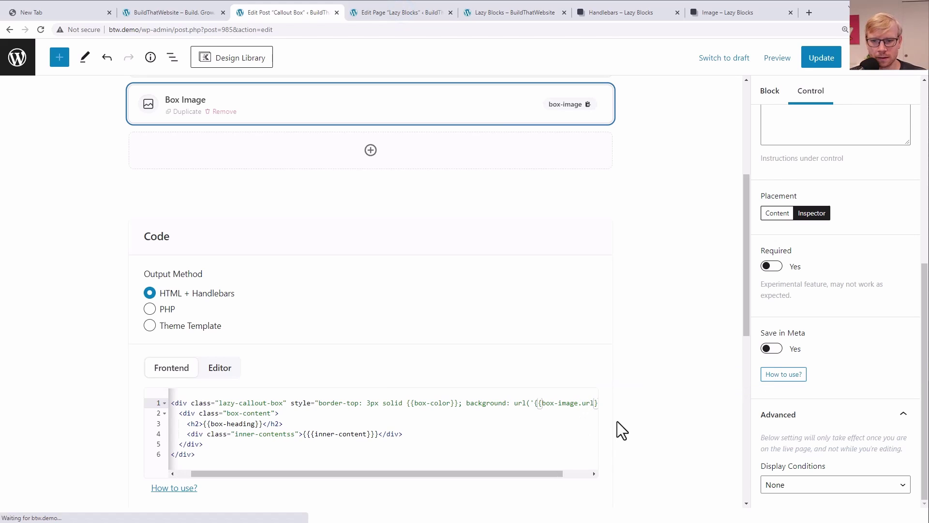
drag(532, 475, 583, 474)
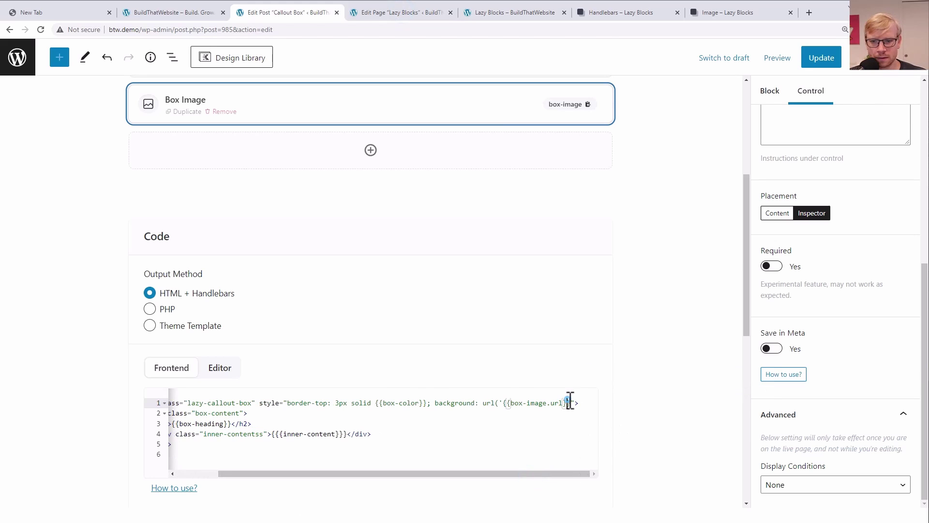
text())
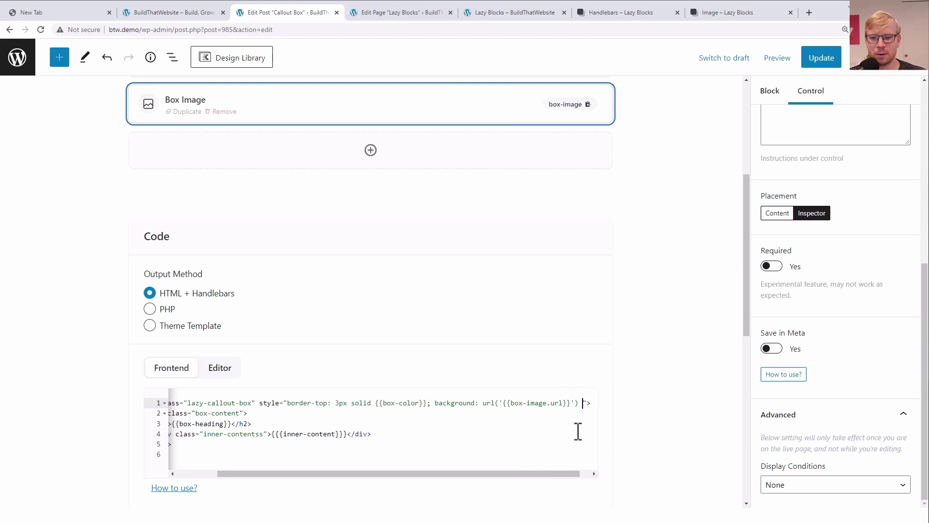
text( no-rp)
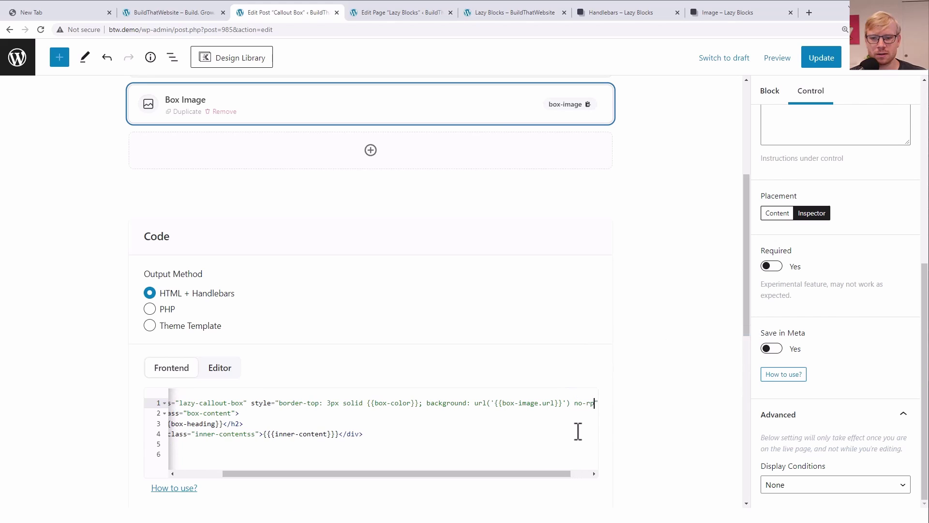
key(BackSpace)
text(epeat )
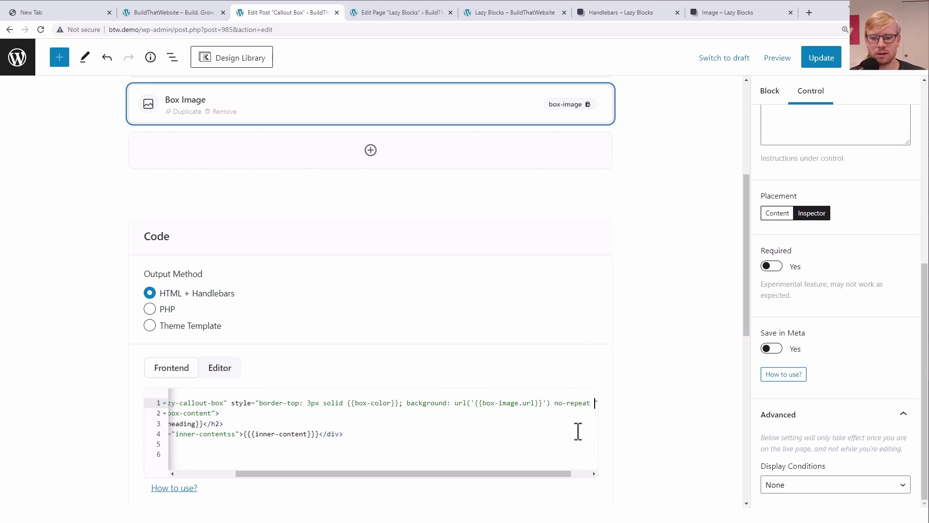
text(center)
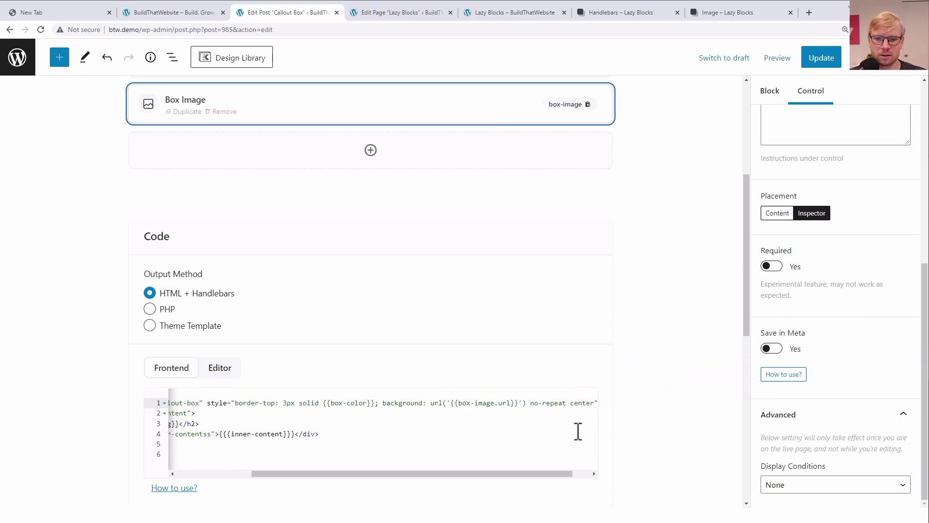
click(515, 12)
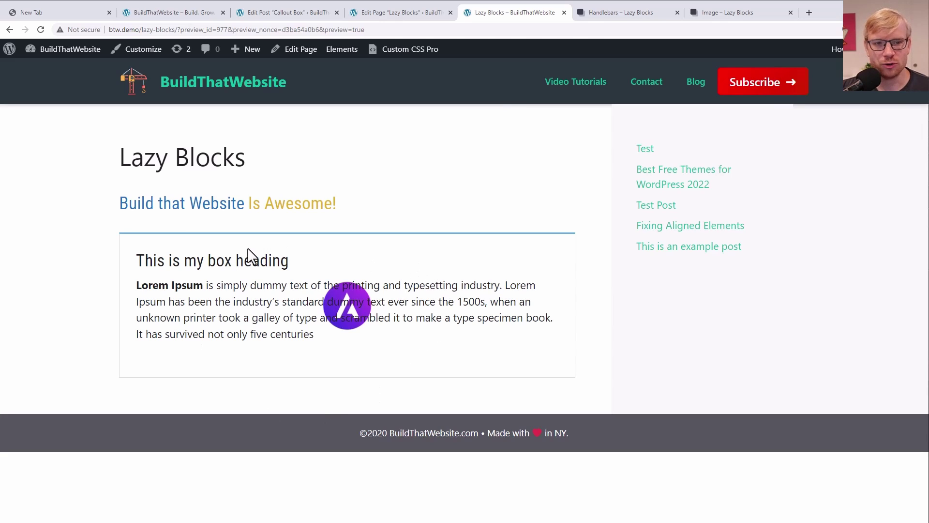
Step: Delete 'no-repeat center' and the background-size rule, leaving only the box-image url background
click(266, 16)
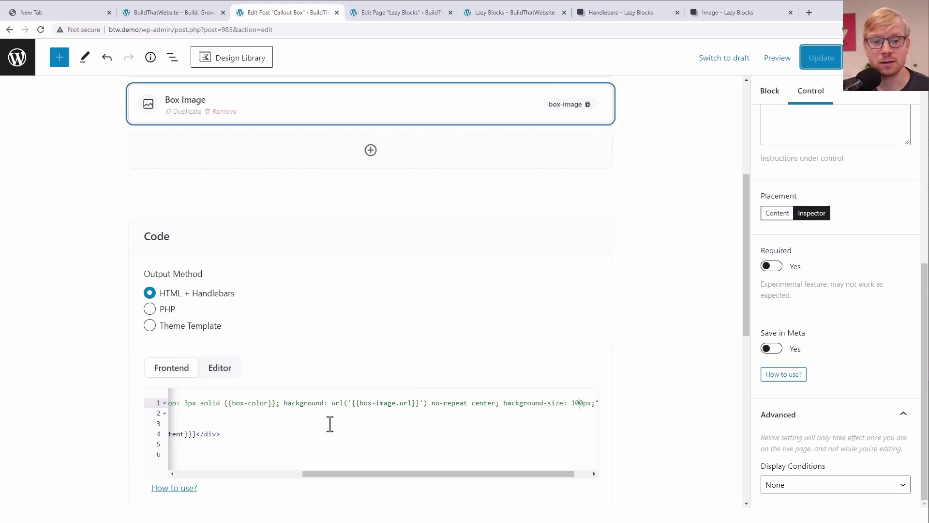
double_click(425, 403)
click(448, 402)
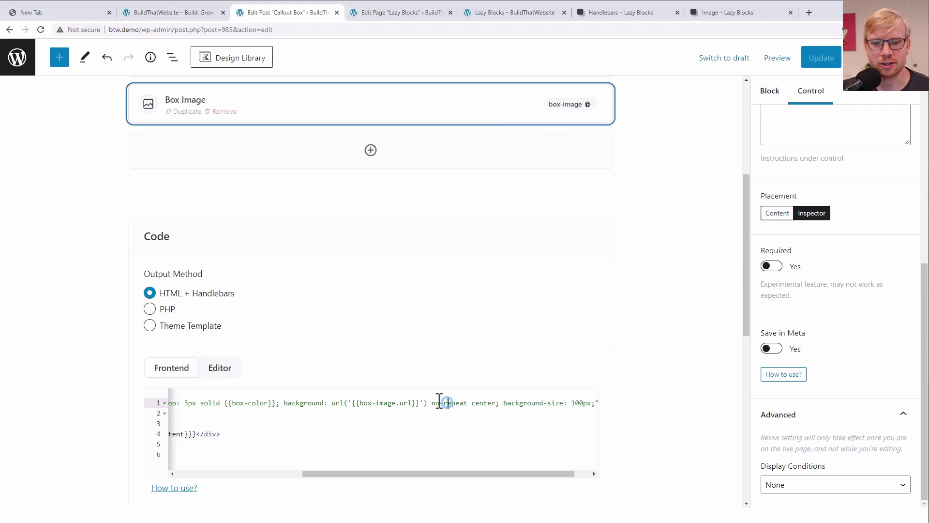
drag(430, 403, 591, 408)
key(BackSpace)
key(BackSpace)
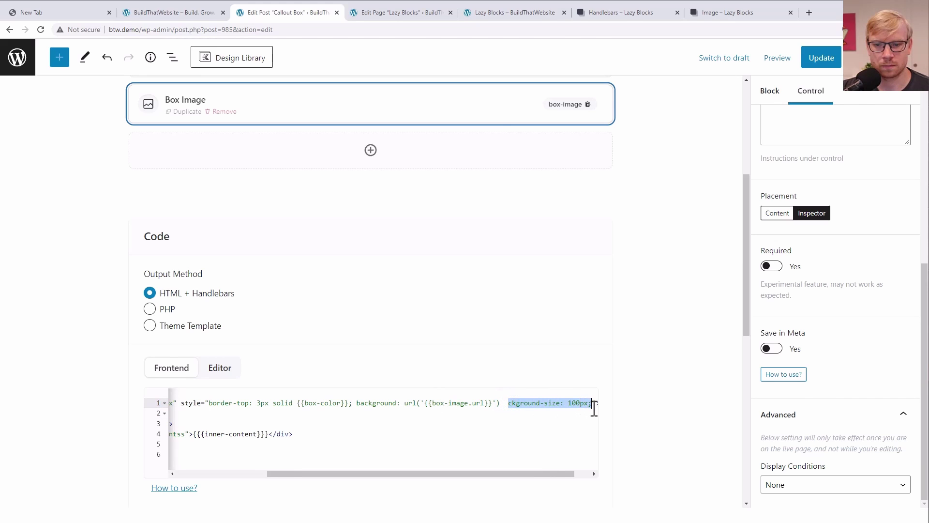
key(ctrl+x)
key(ctrl+5)
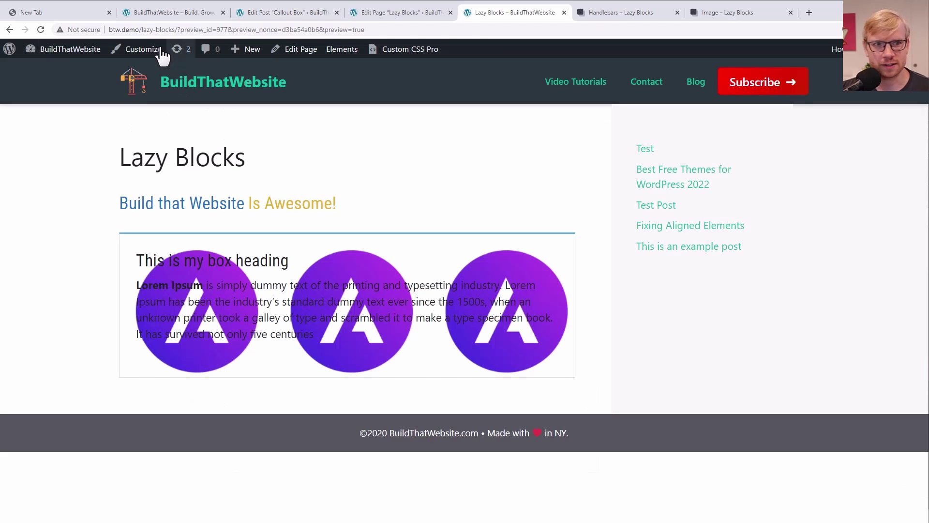
Step: Add background-size 80px, background-repeat no-repeat and background-position 10px 10px to .lazy-callout-box
click(146, 51)
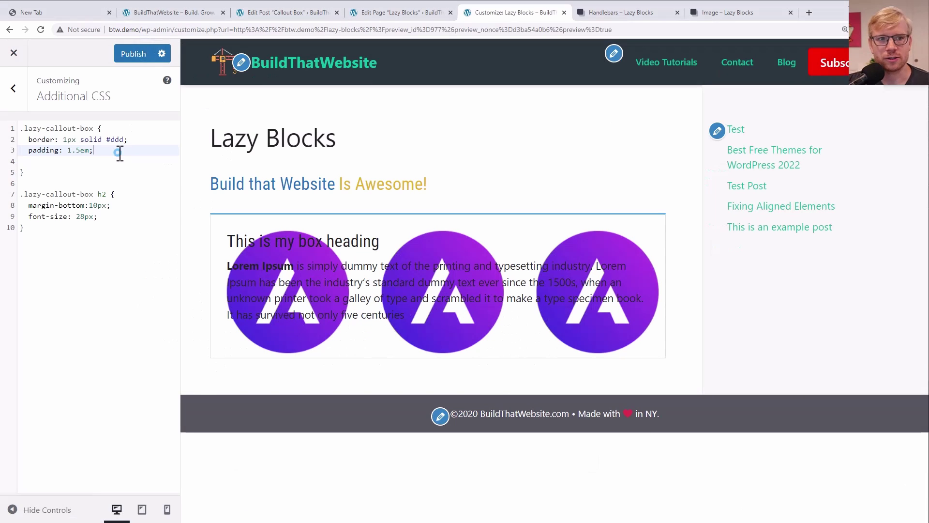
click(120, 153)
key(Return)
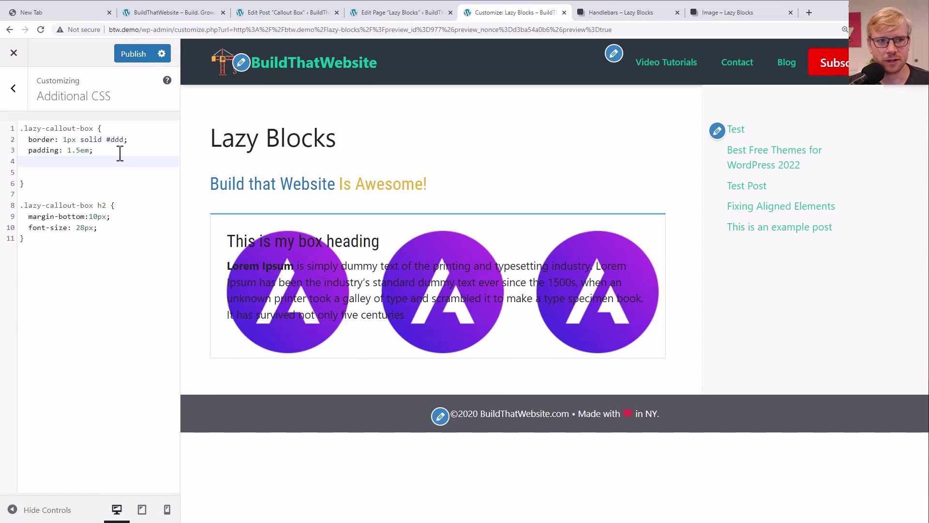
key(ctrl+v)
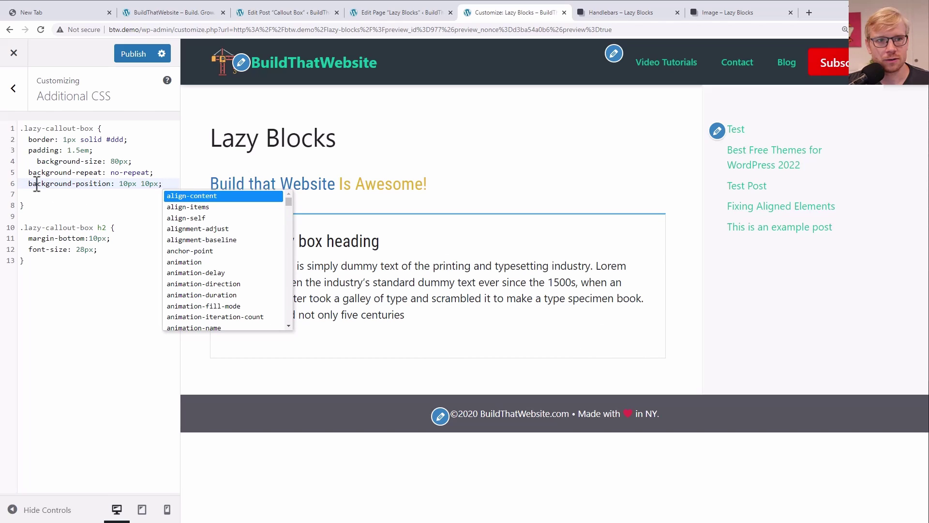
click(116, 205)
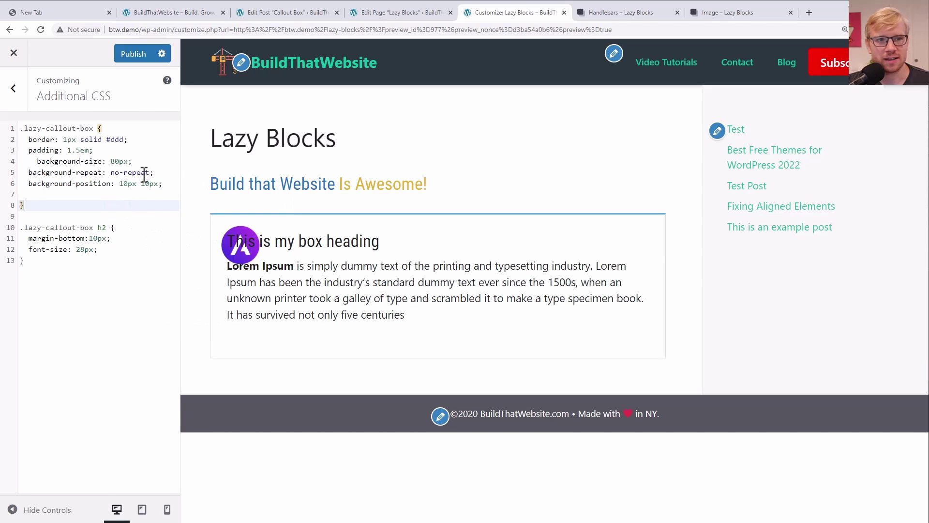
click(29, 172)
key(Tab)
click(30, 184)
key(Tab)
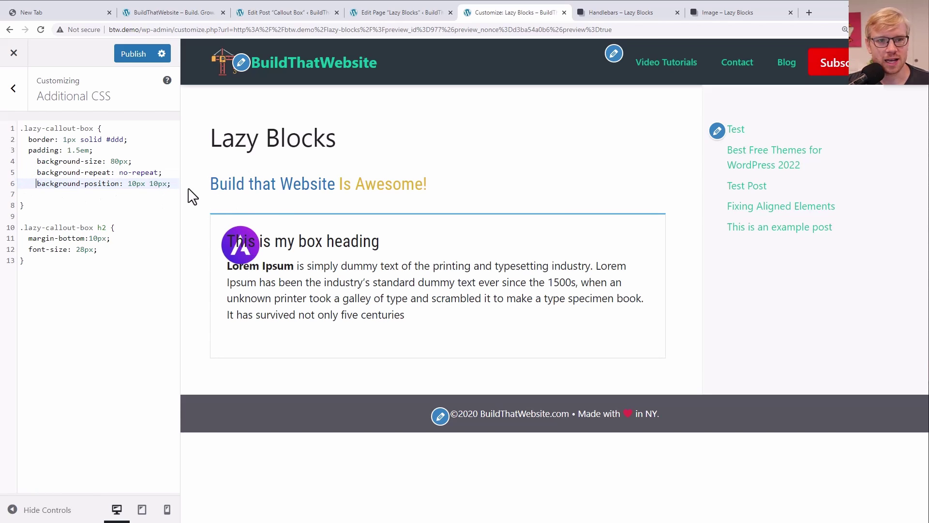
Step: Indent the callout text with padding-left: 100px
click(172, 184)
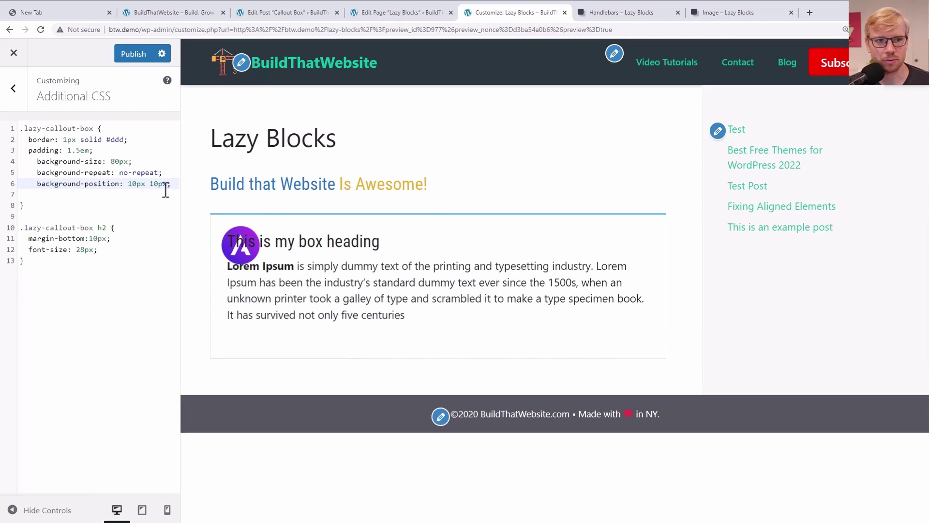
key(Return)
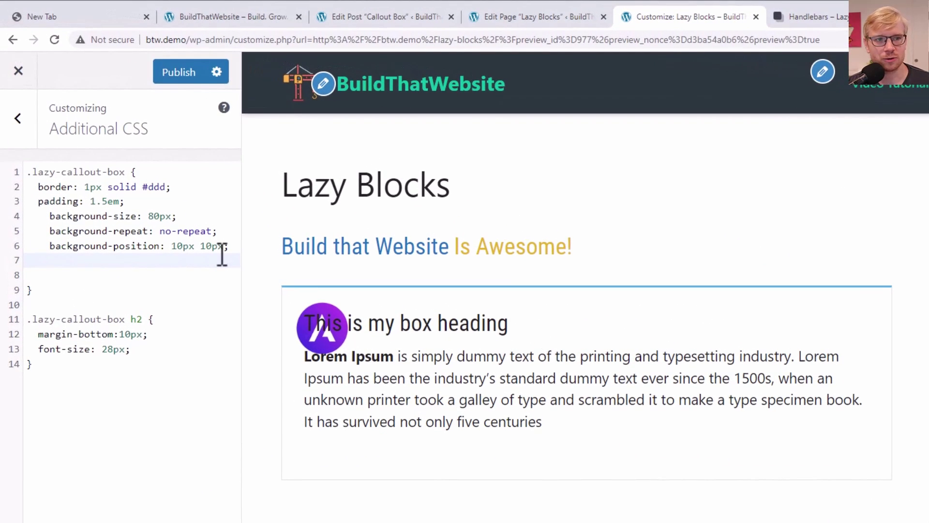
text(paddin)
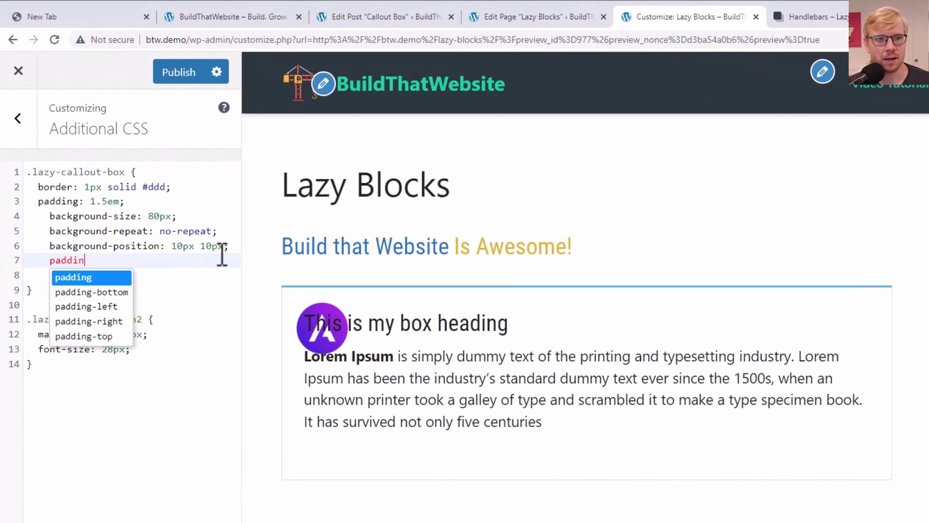
text(g-left: 100px;)
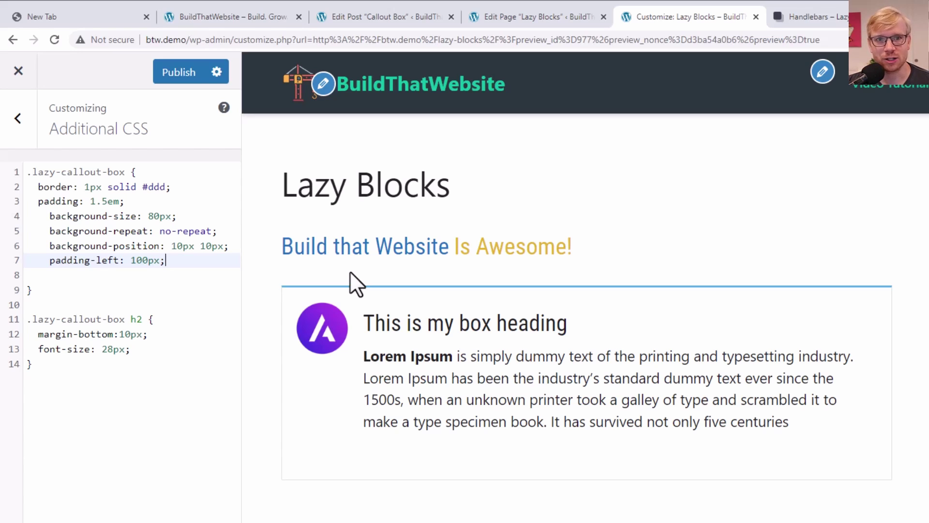
Step: Open the Lazy Blocks Handlebars docs, enlarge the text, and scroll to the {{#if}} example
click(824, 18)
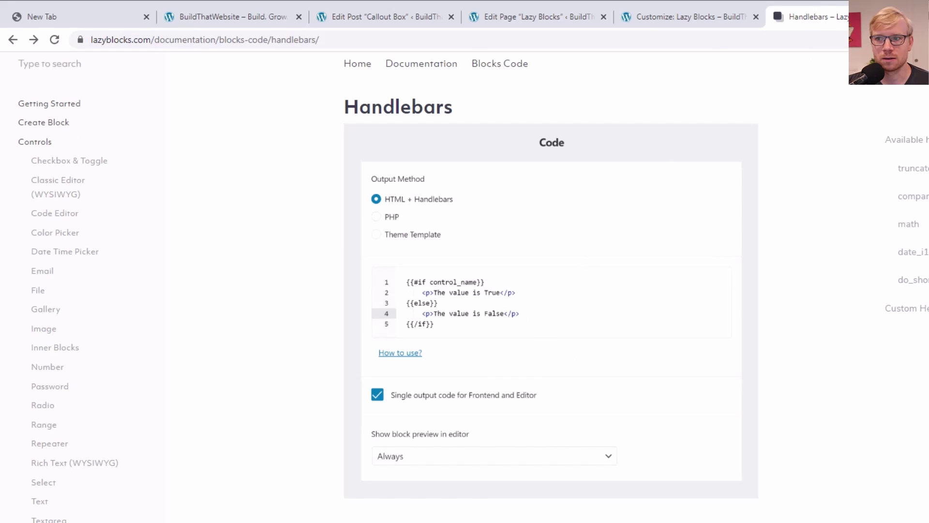
key(ctrl+plus)
key(ctrl+plus)
key(ctrl+plus)
scroll(662, 367, down, 10)
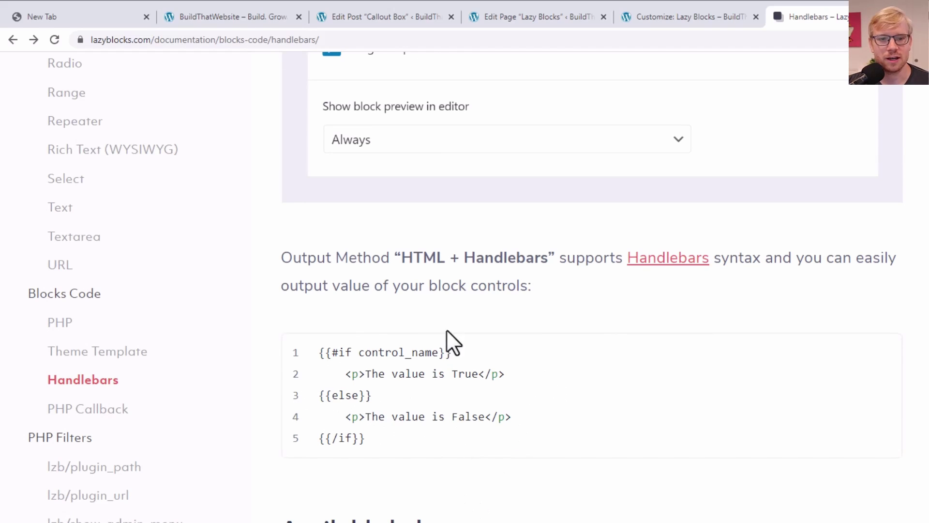
Step: Insert {{#if box-image}}has-image{{/if}} into the outer div's class after lazy-callout-box
click(386, 17)
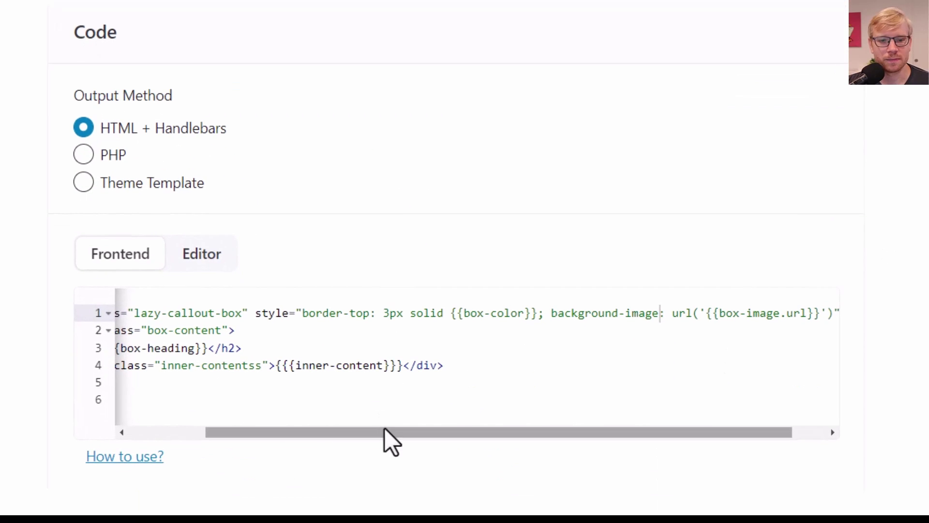
drag(384, 427, 263, 435)
drag(358, 434, 371, 433)
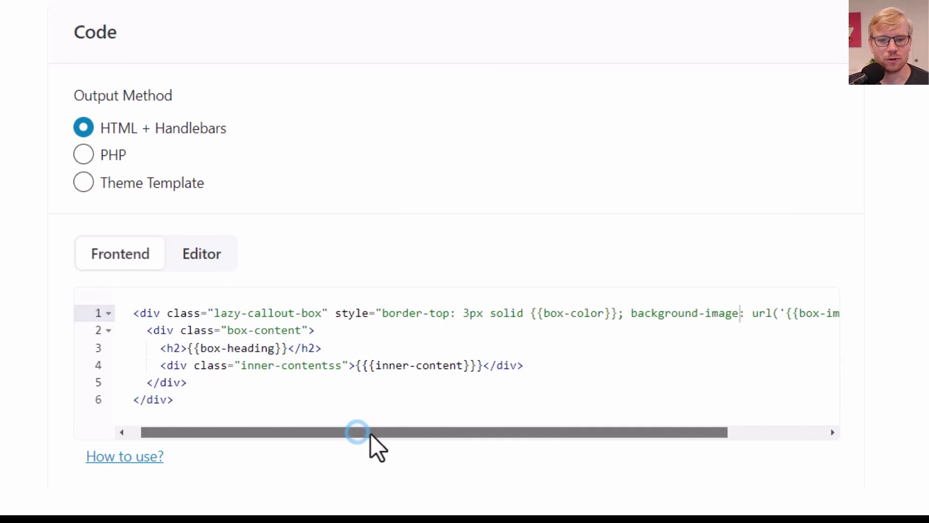
click(324, 313)
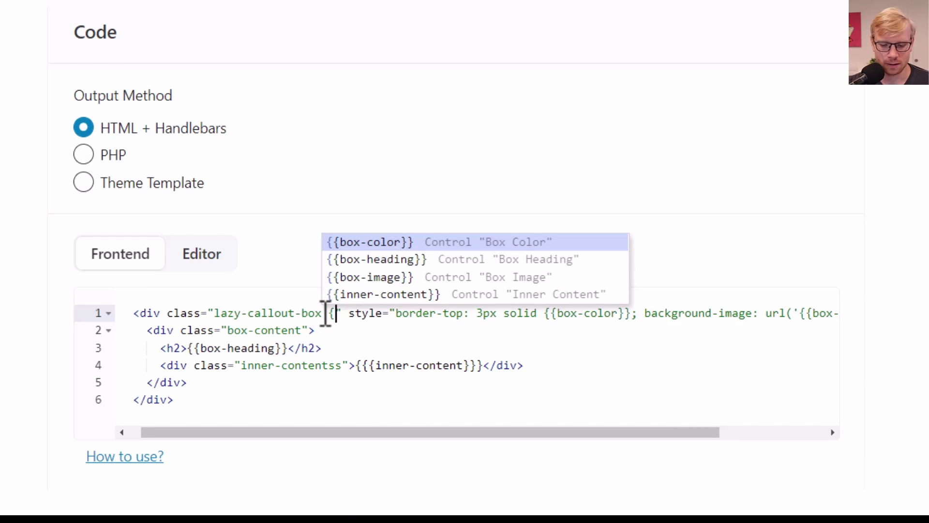
text({#if)
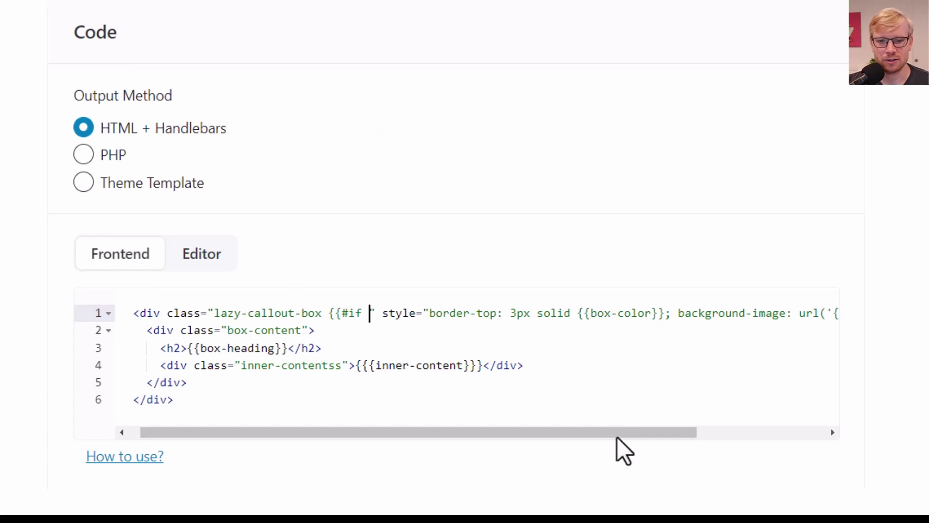
drag(617, 437, 556, 446)
text(box-image}})
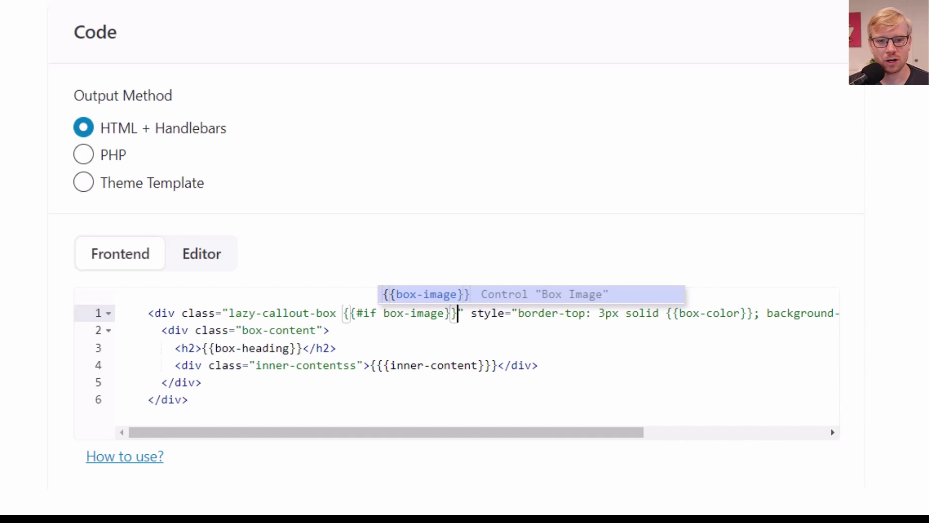
text(has-image)
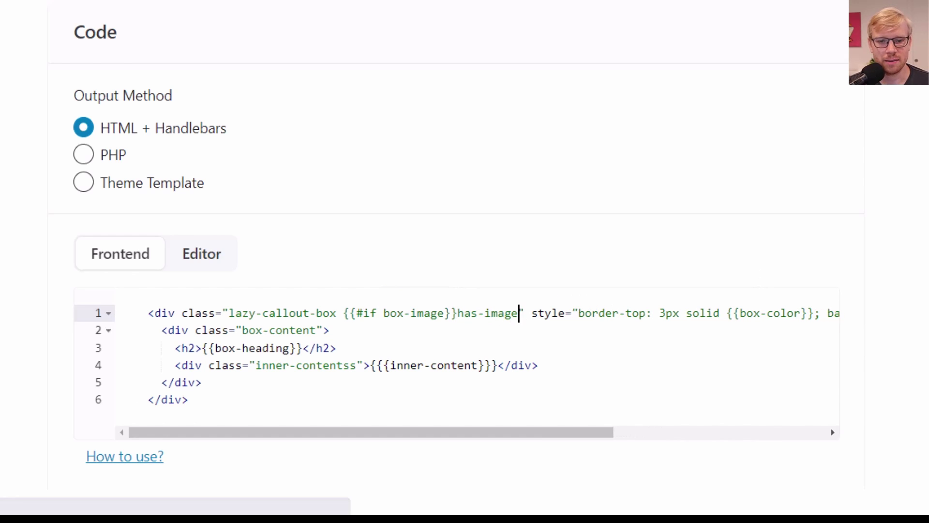
text({{)
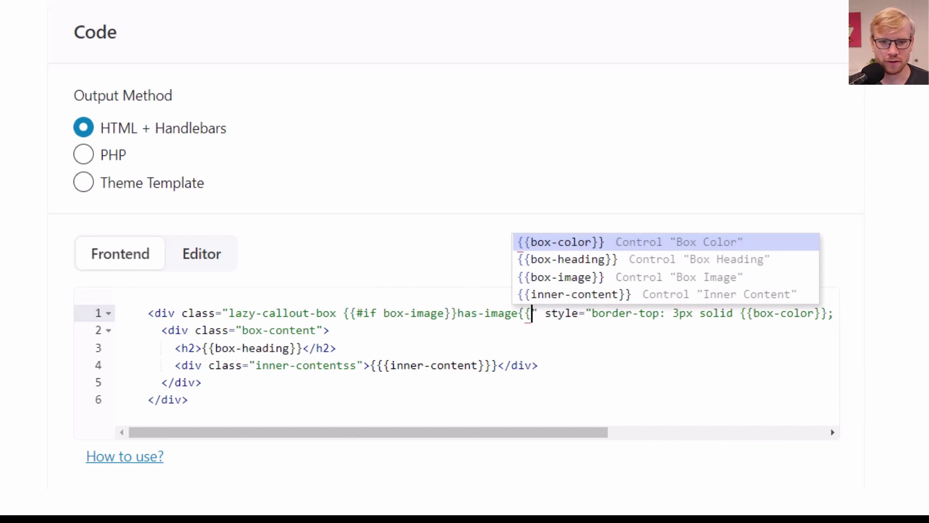
text(/if}})
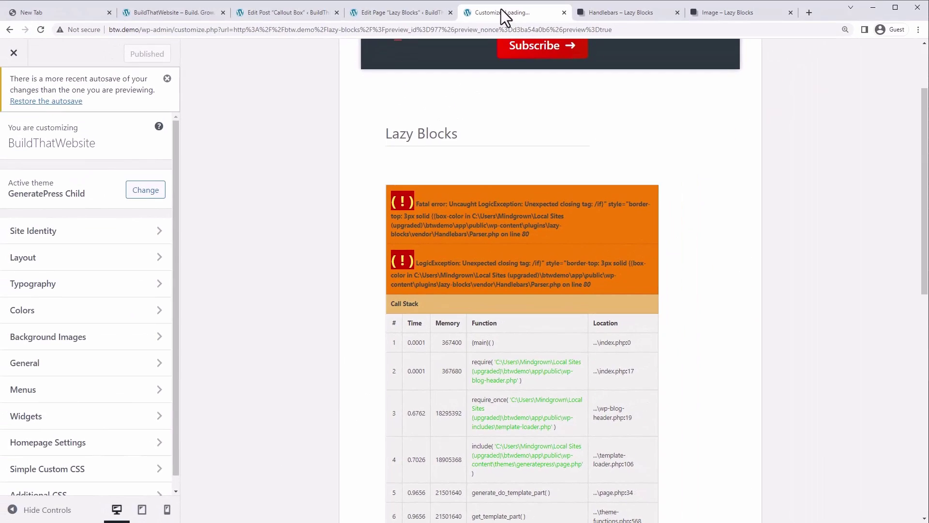
Step: Reload the BuildThatWebsite homepage preview so the callout box renders with icon, heading and text
click(170, 12)
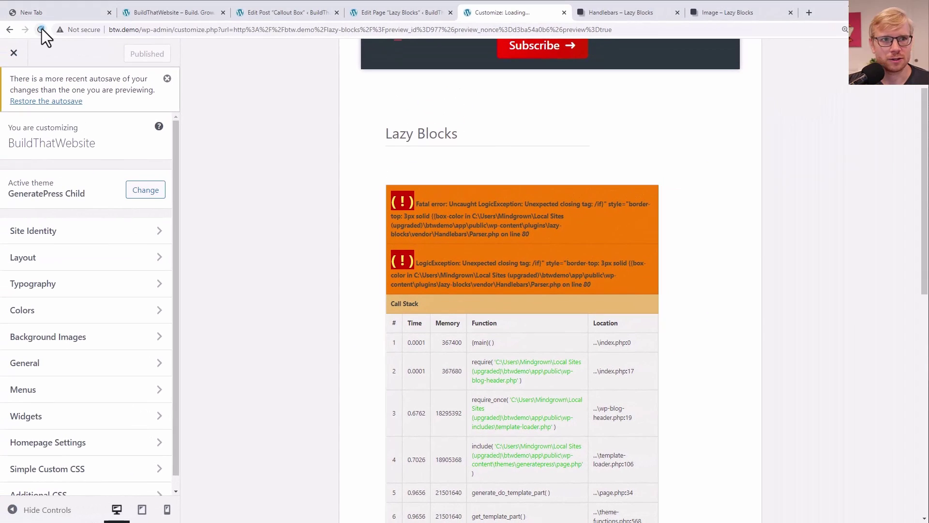
click(41, 28)
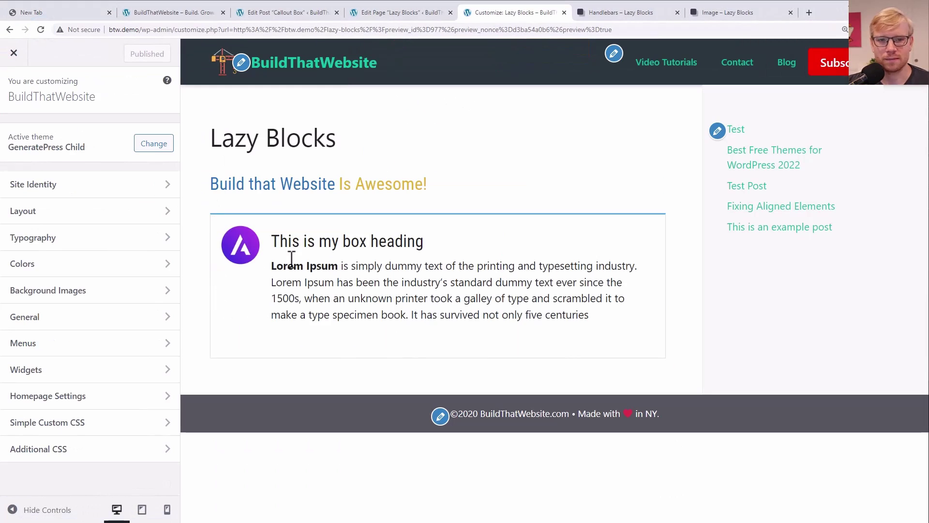
Step: Inspect the callout box markup, then remove its Box Image, update the page, and reload the preview
right_click(305, 242)
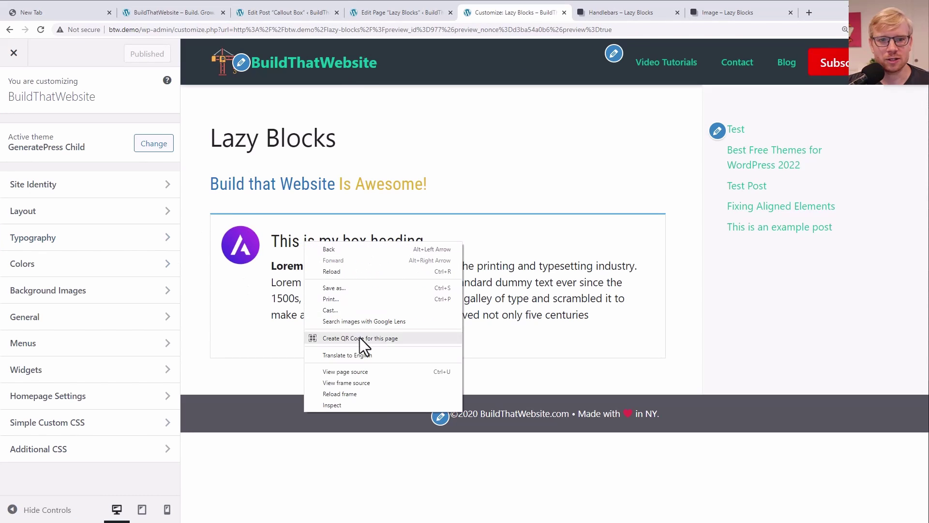
click(370, 405)
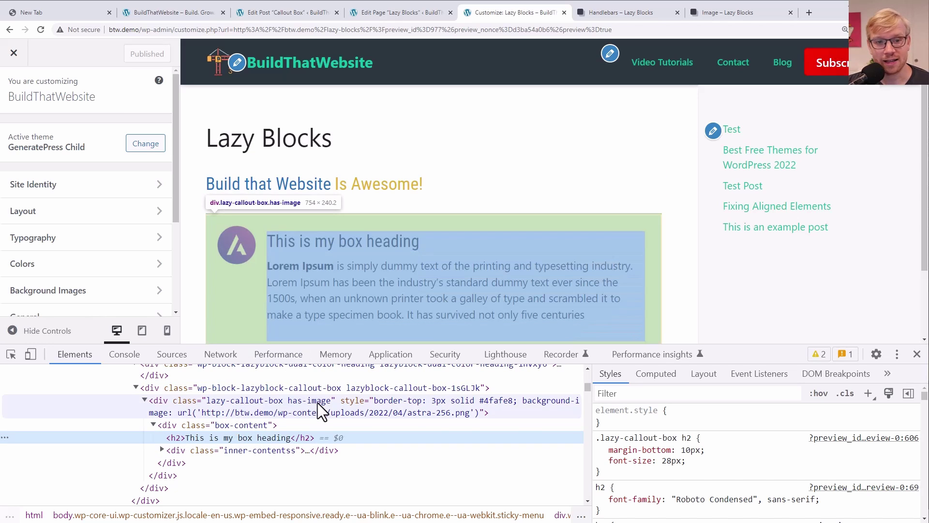
click(393, 14)
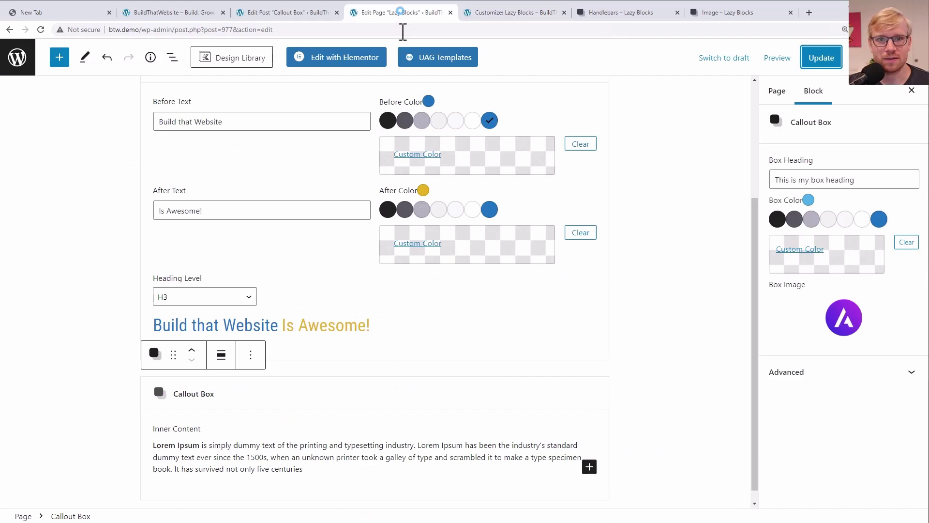
click(844, 319)
click(824, 59)
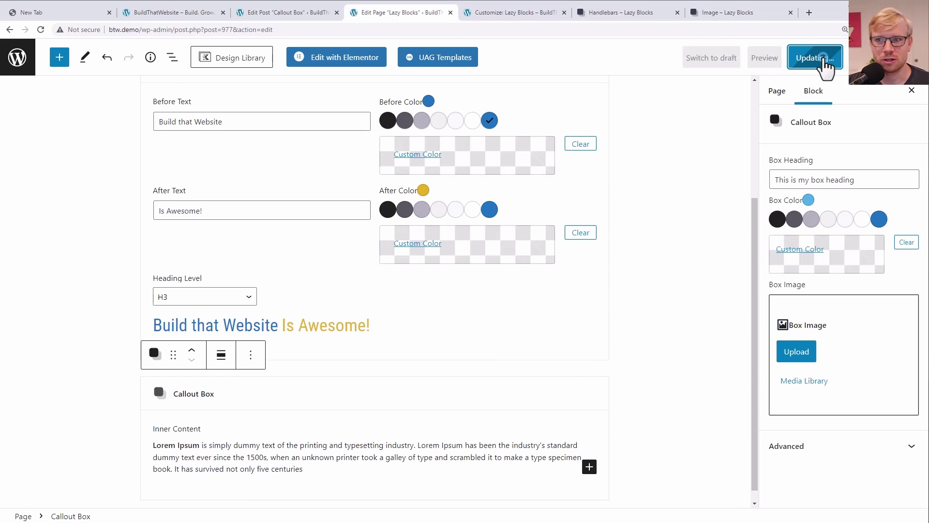
click(513, 13)
key(F5)
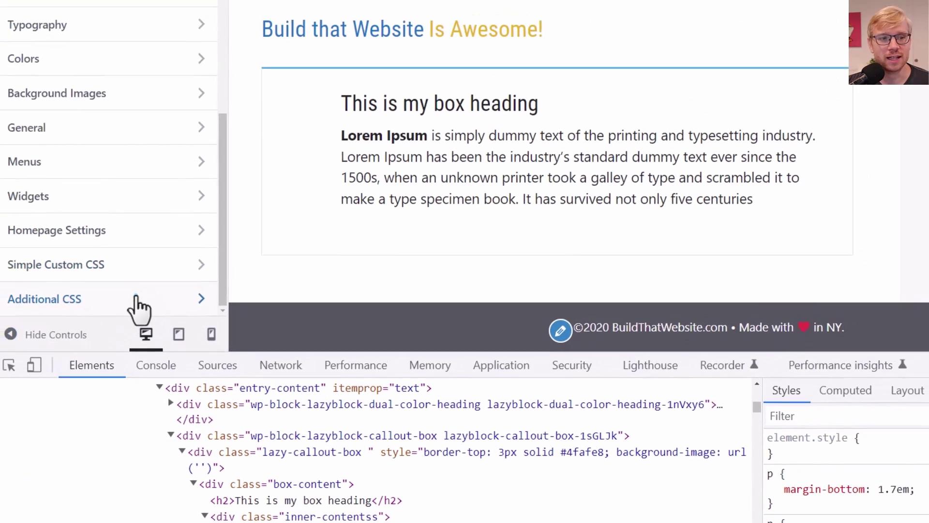
Step: Move padding-left: 100px from .lazy-callout-box into a new .lazy-callout-box.has-image rule and publish
click(42, 106)
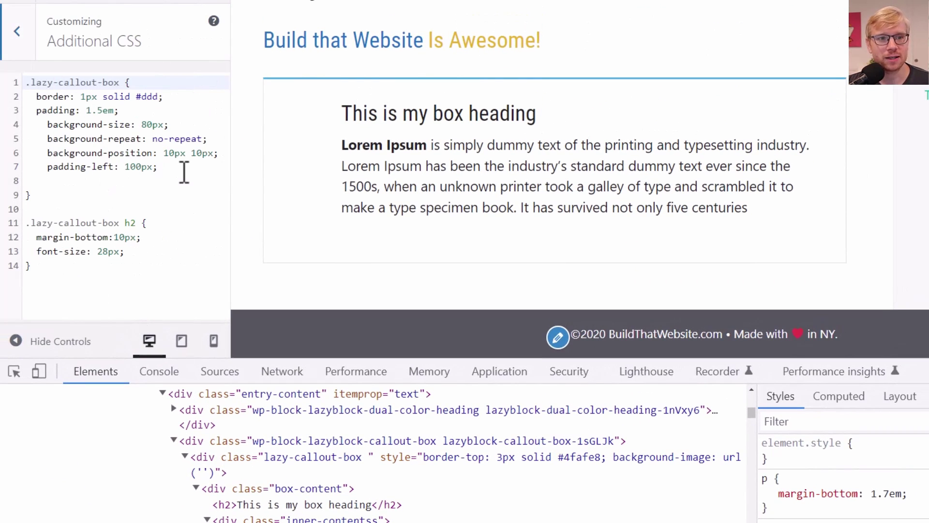
triple_click(172, 169)
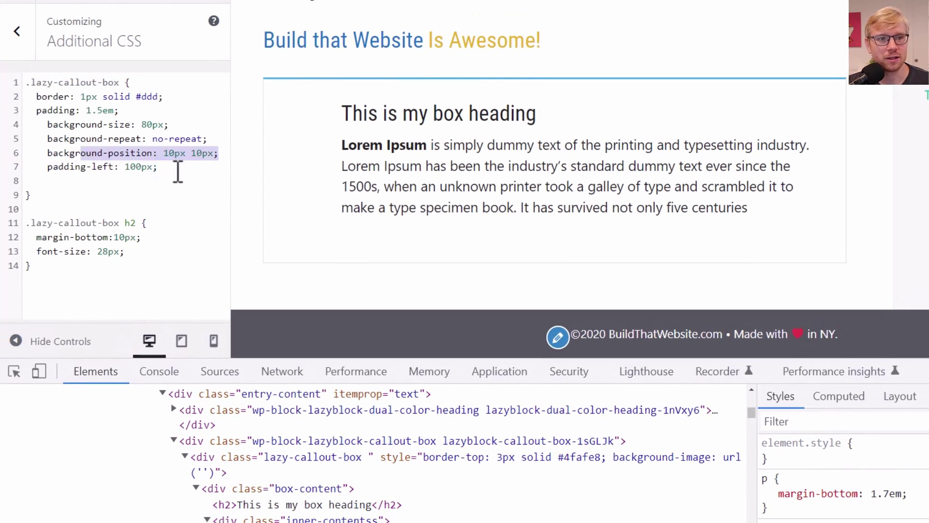
key(BackSpace)
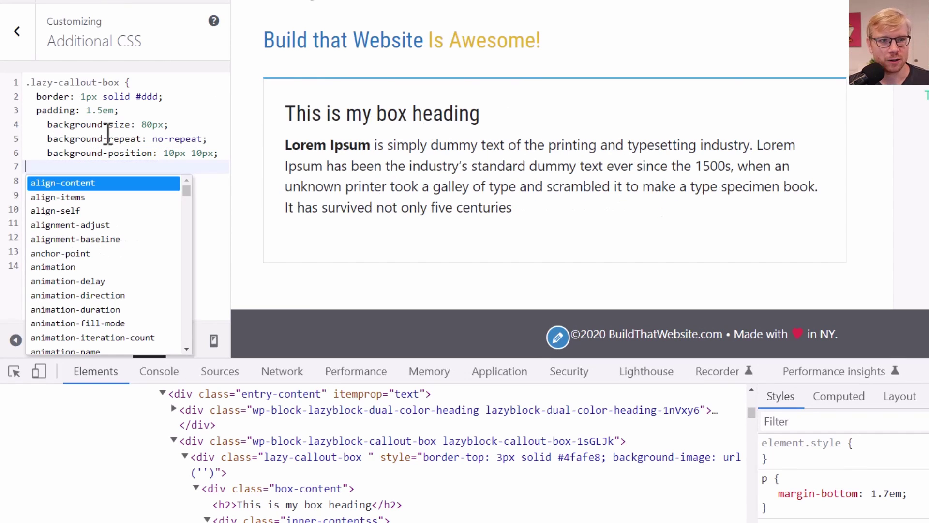
click(120, 154)
click(61, 194)
key(Return)
key(Return)
text(.lazy-callout-box.has)
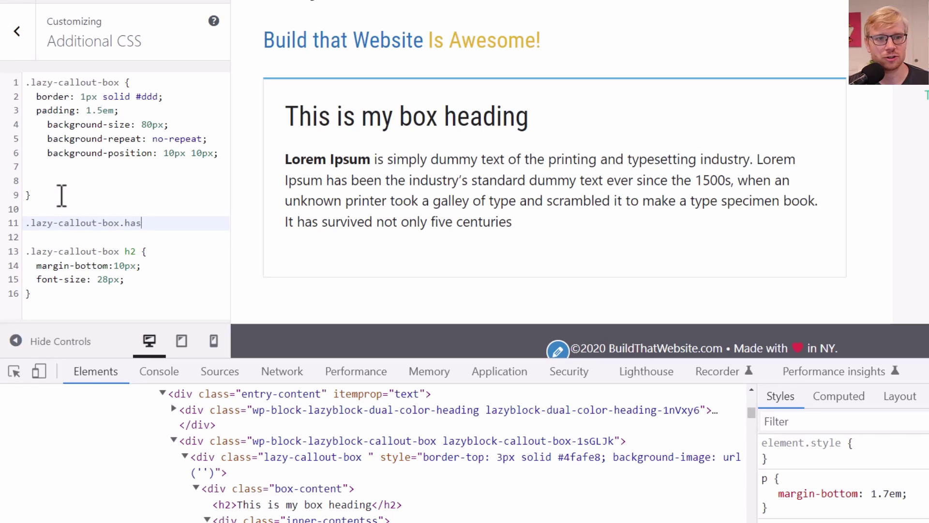
text(-image {)
key(Return)
text(padding-left:)
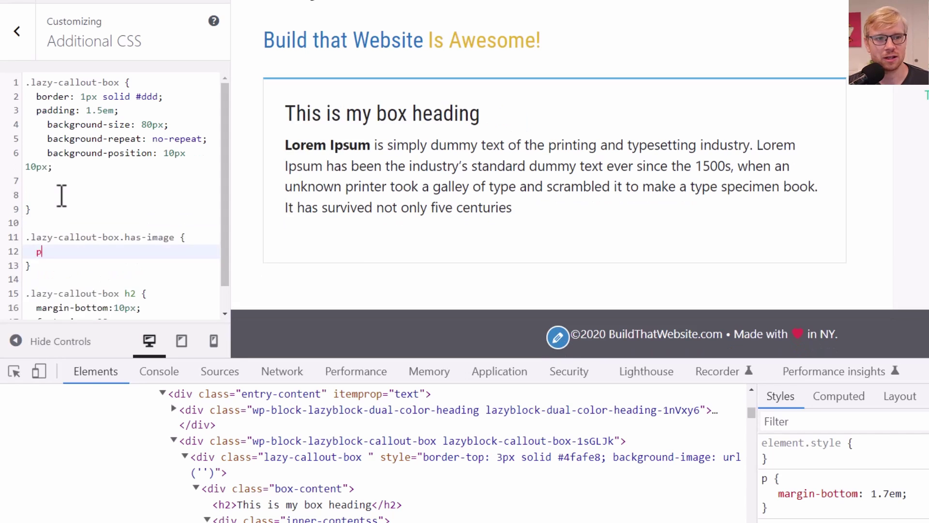
text( 100px;)
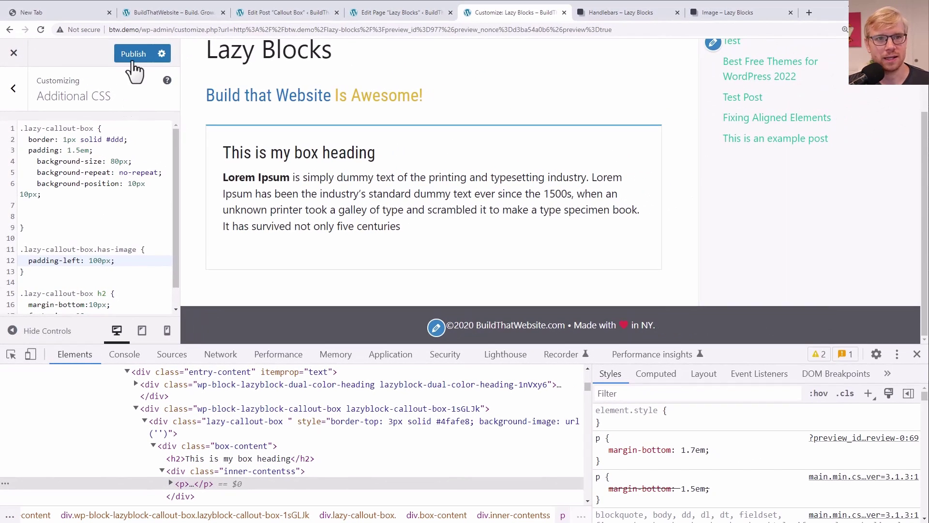
click(131, 58)
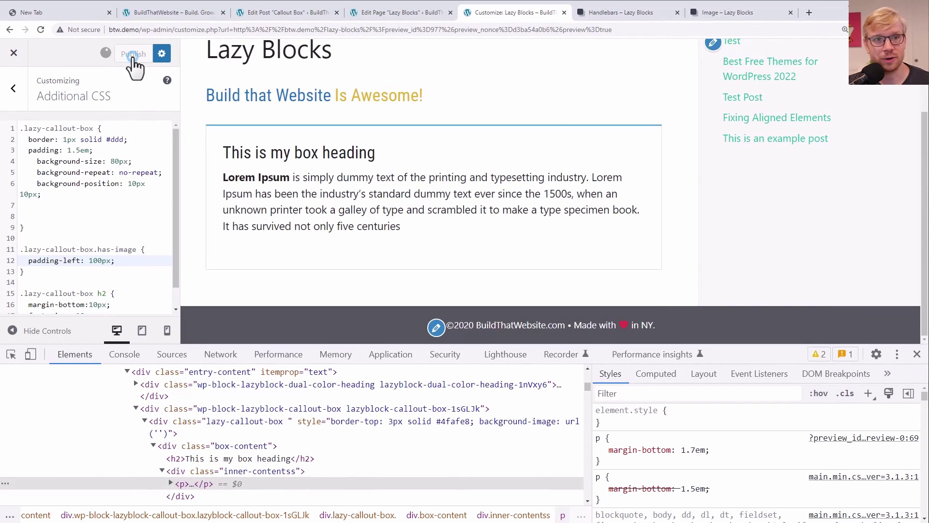
Step: Set the callout box's Box Image back to astra-256 from the Media Library and update the page
click(267, 14)
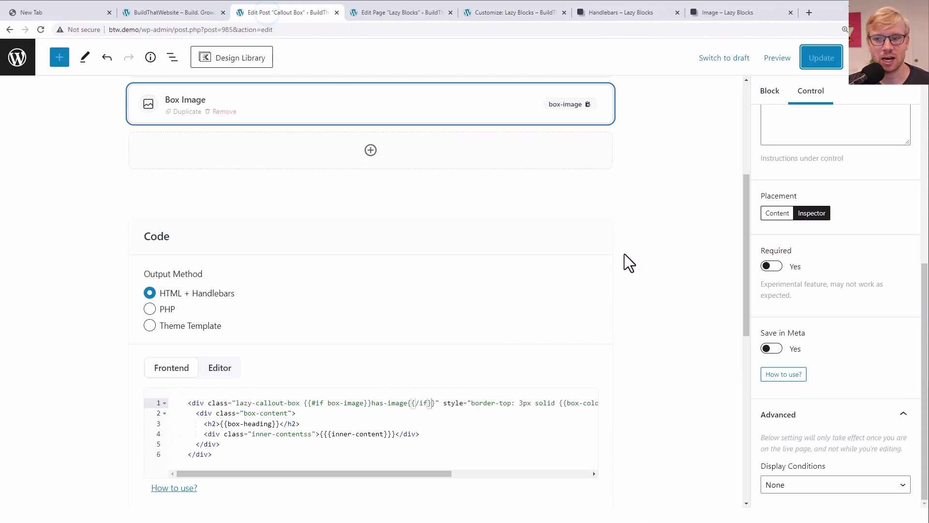
scroll(493, 338, down, 1)
click(390, 14)
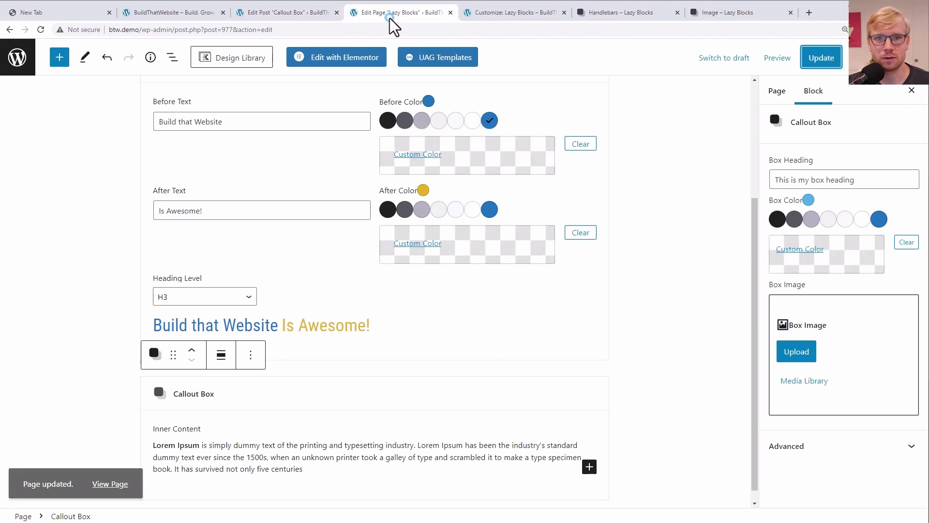
click(807, 381)
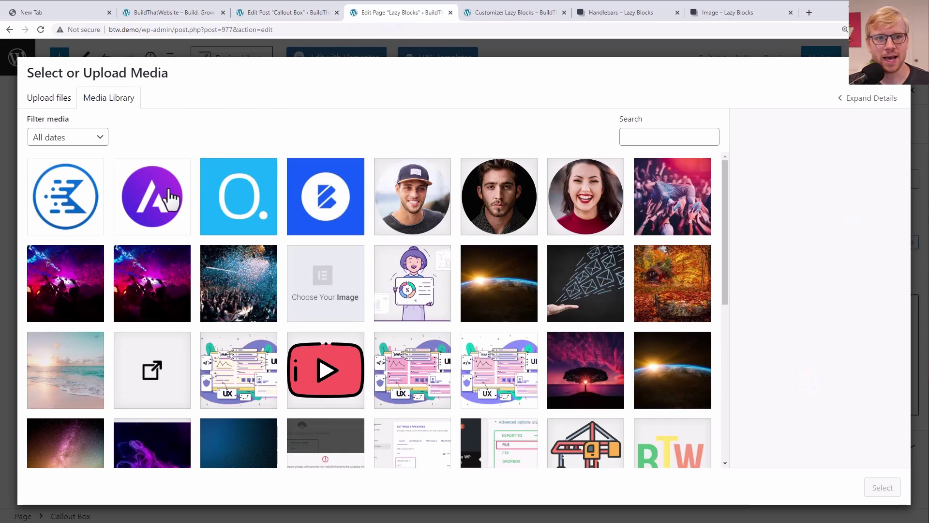
click(159, 191)
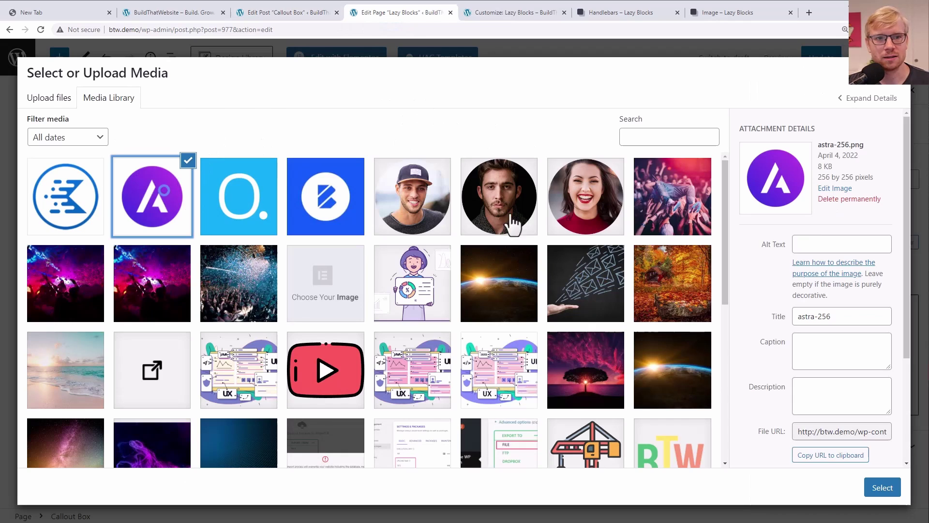
click(882, 487)
click(820, 56)
key(ctrl+Tab)
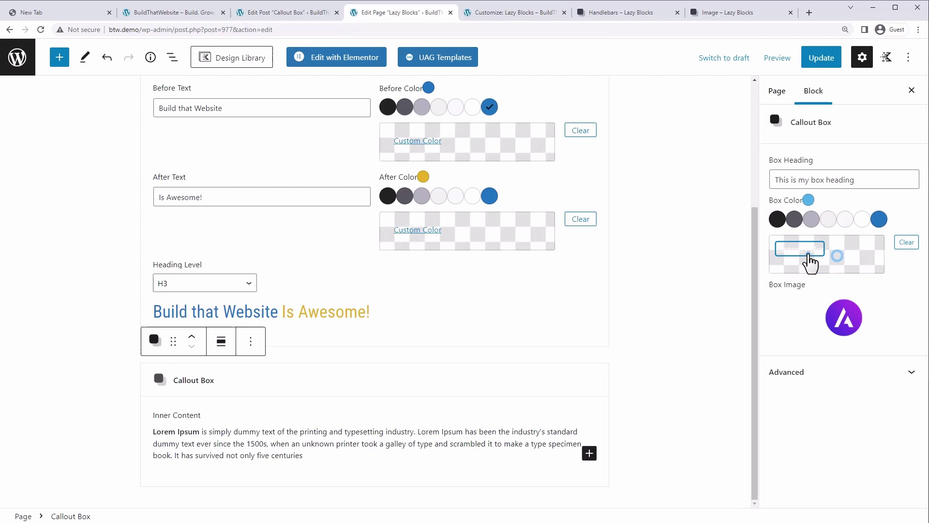
Step: Give the callout box a light yellow custom Box Color and update the page
click(808, 263)
click(782, 286)
click(818, 61)
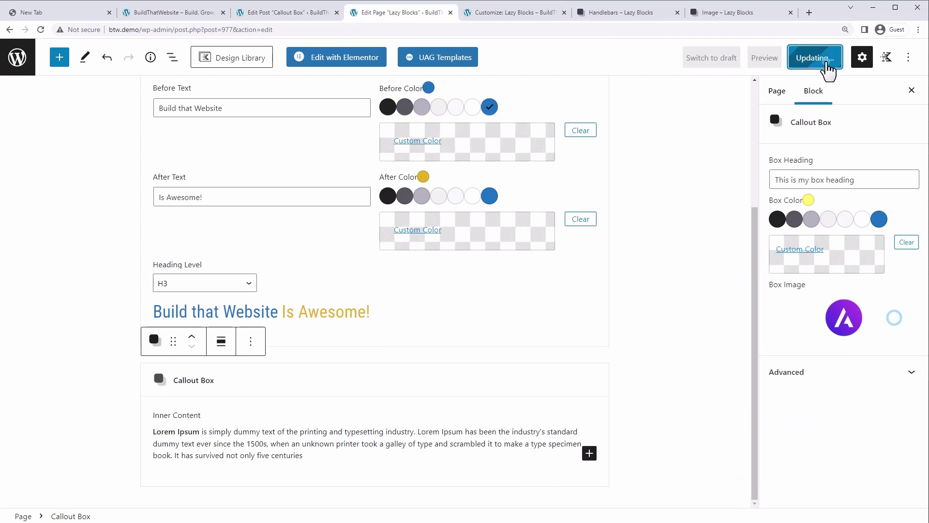